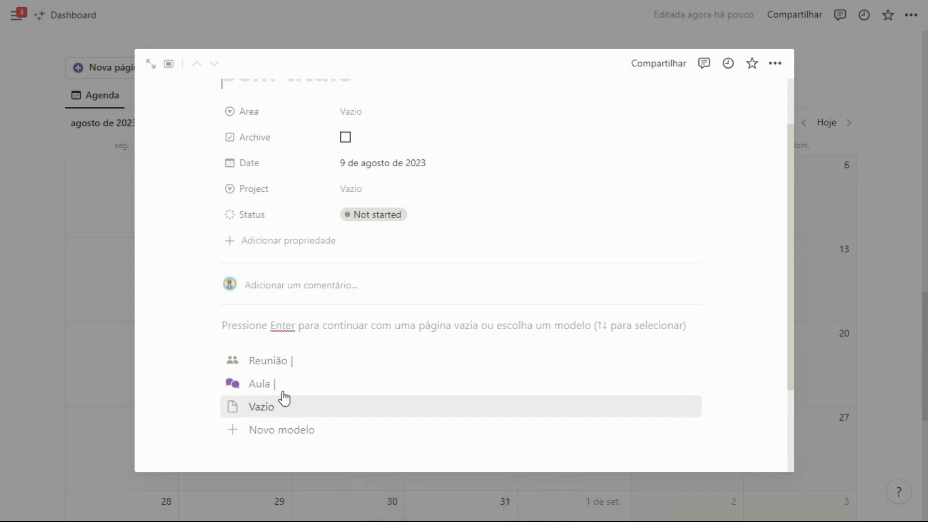
- Apply the Reunião template to the untitled page dated 9 de agosto de 2023, review its sections and close the page
left_click(262, 369)
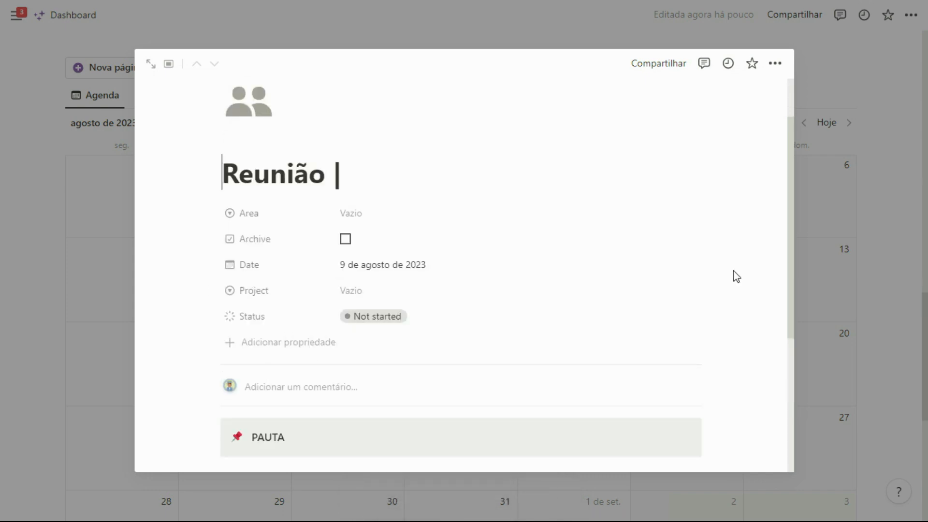
scroll(700, 315, "down", 5)
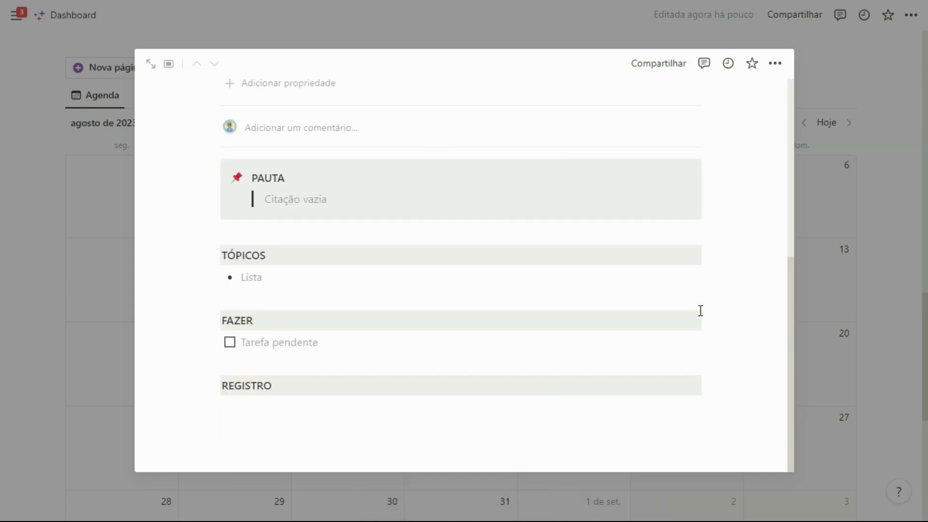
scroll(701, 311, "up", 7)
left_click(860, 266)
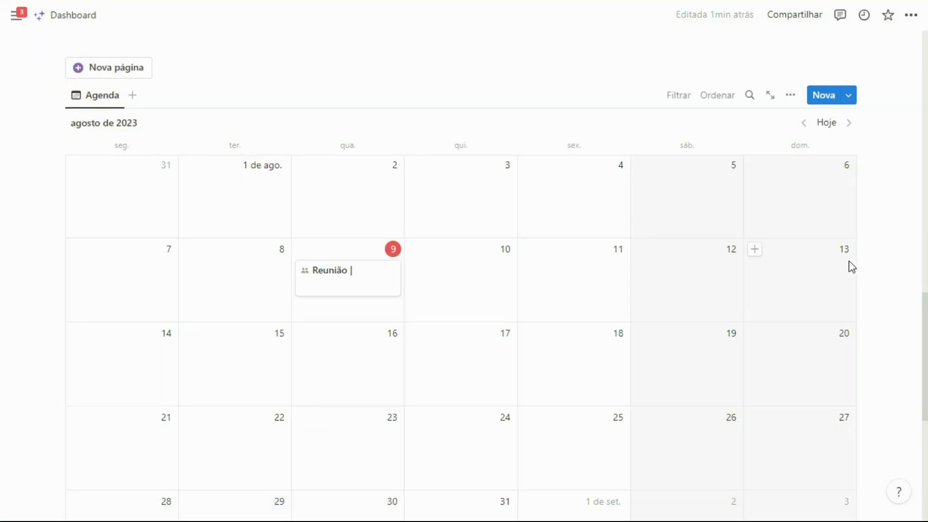
- Duplicate the Nova página button and open the template choice in the copy's add-page action
left_click(58, 67)
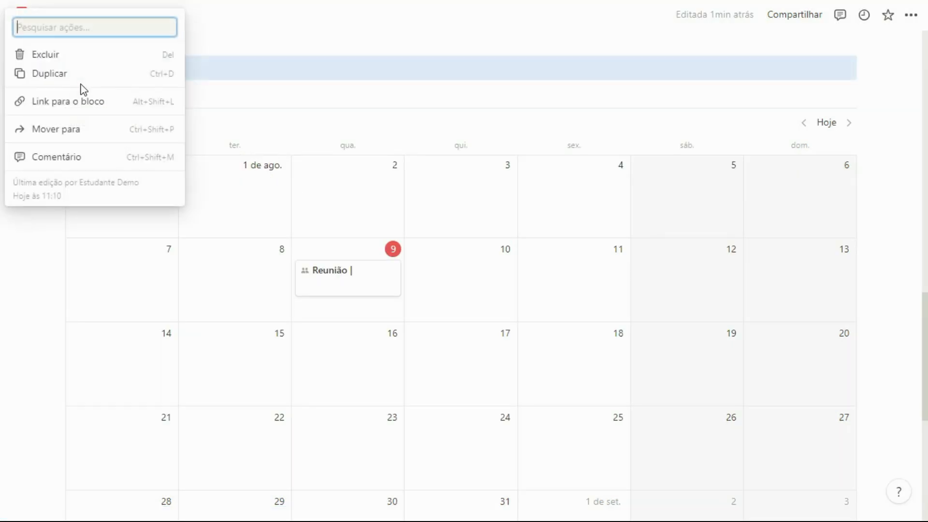
left_click(70, 79)
left_click(163, 94)
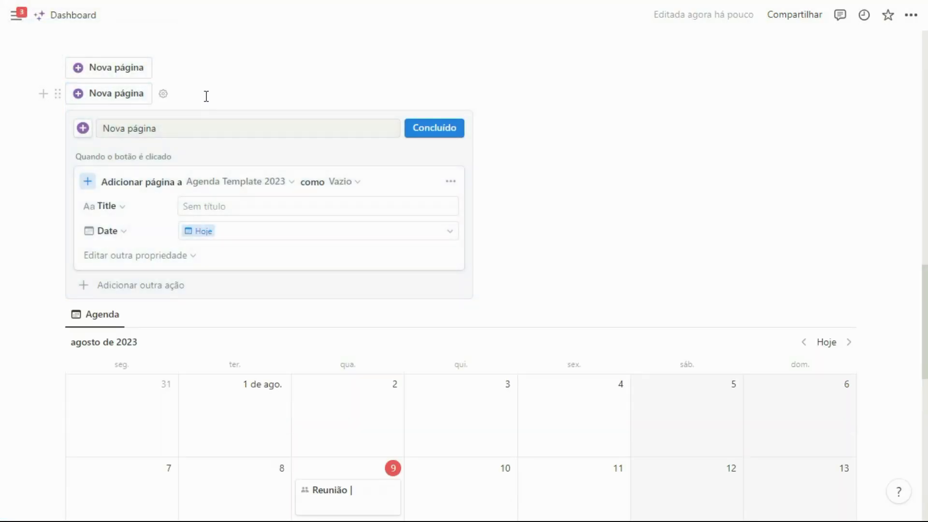
left_click(351, 184)
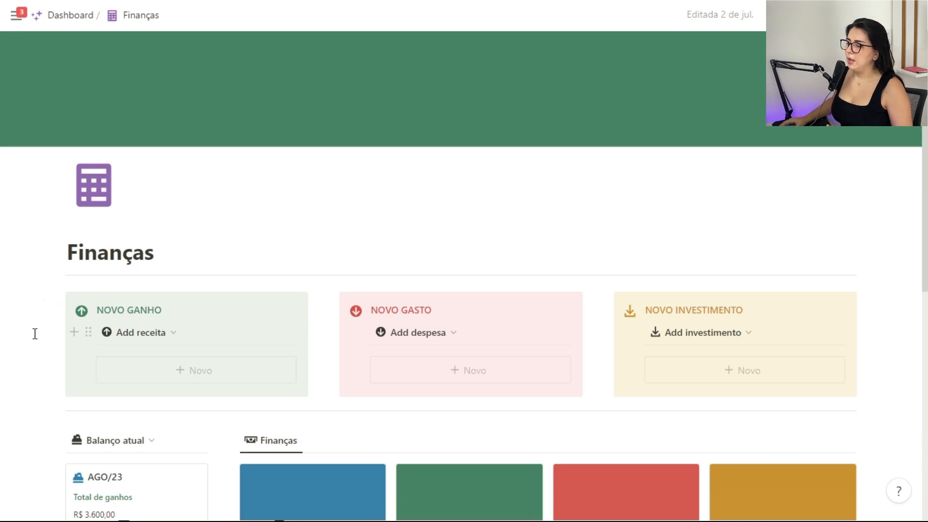
- Create an entry under NOVO GANHO, look through the choices of its relation properties such as Fonte and Mês, and close it
scroll(47, 353, "down", 3)
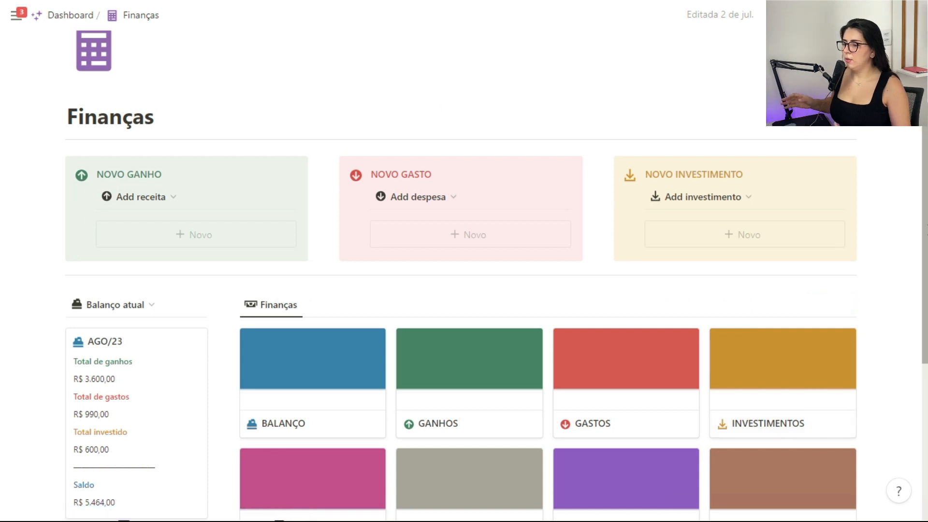
left_click(180, 237)
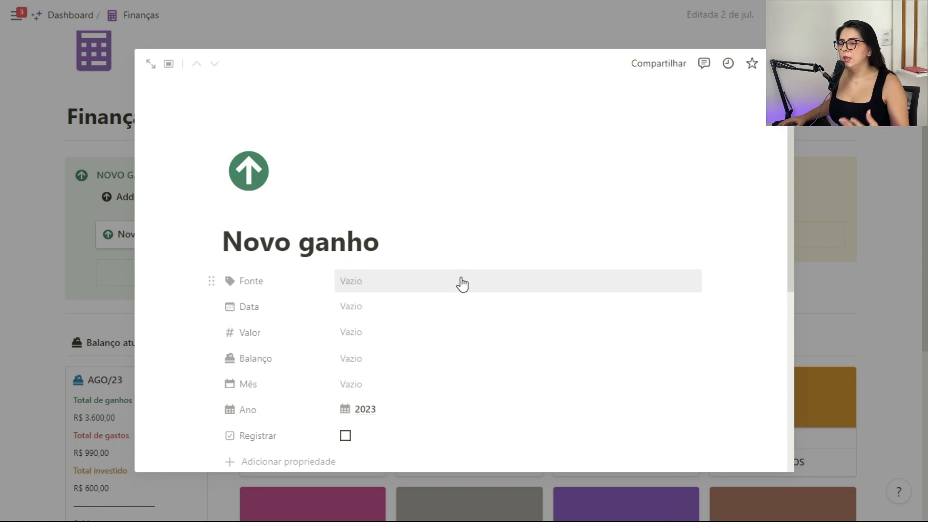
left_click(415, 290)
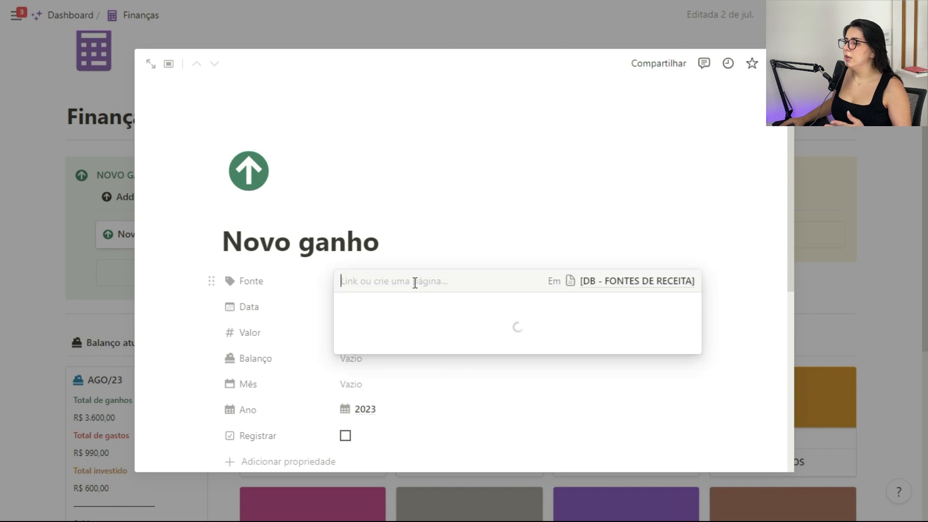
left_click(319, 311)
left_click(364, 360)
left_click(332, 383)
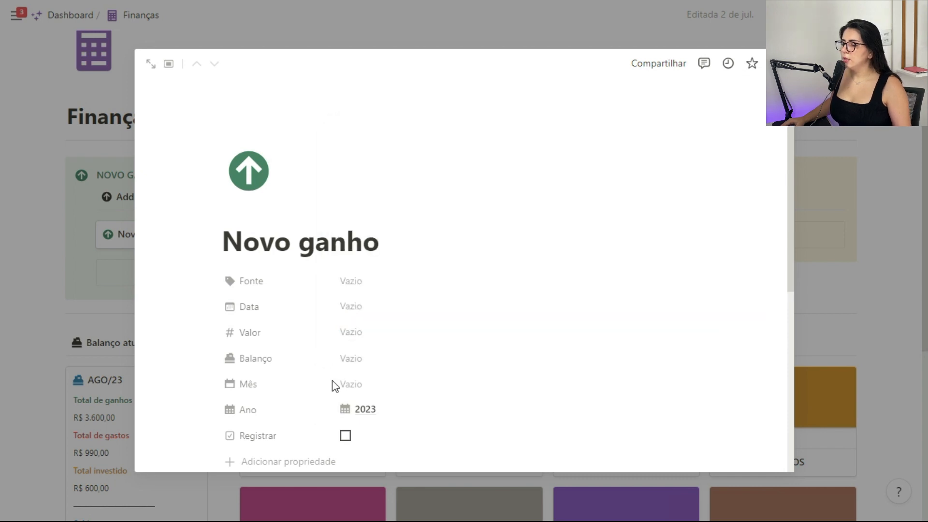
left_click(338, 384)
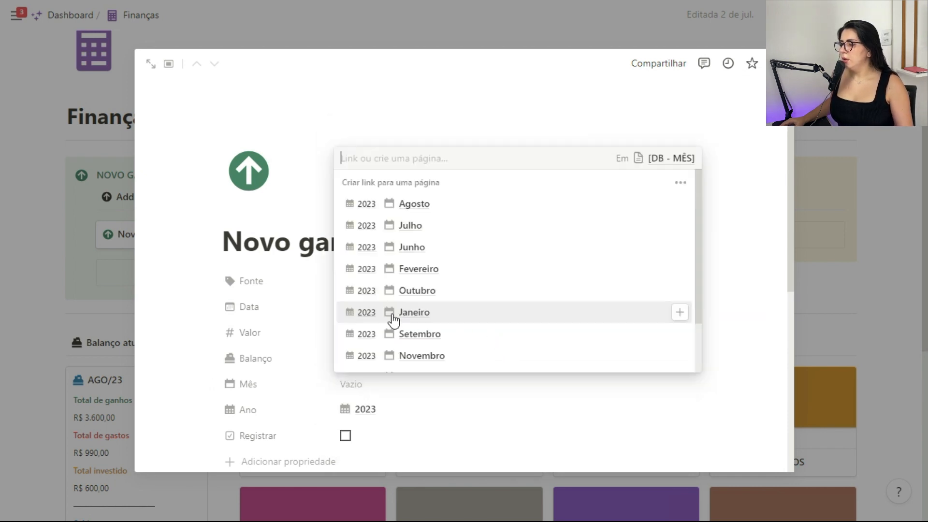
left_click(323, 382)
left_click(831, 316)
- Delete the Novo ganho entry from the Add receita view
scroll(825, 315, "down", 3)
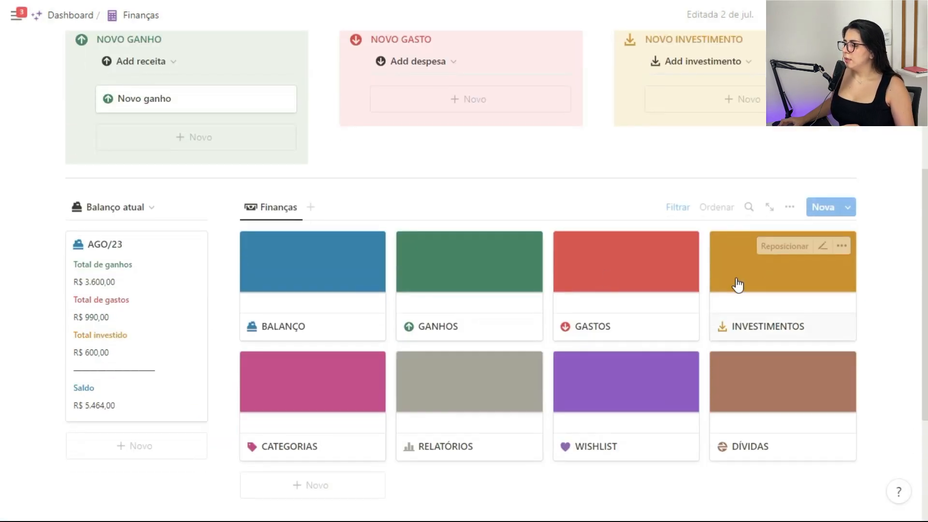
scroll(339, 339, "up", 4)
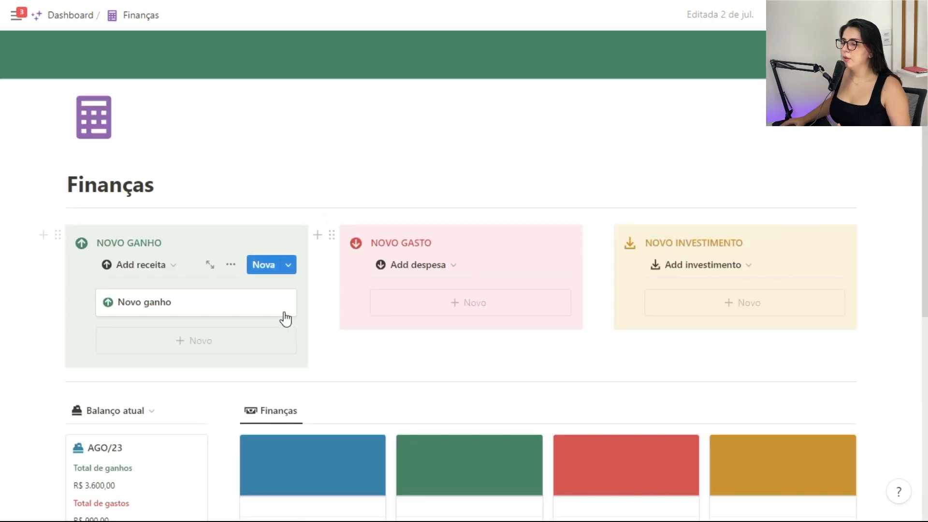
left_click(281, 303)
left_click(334, 58)
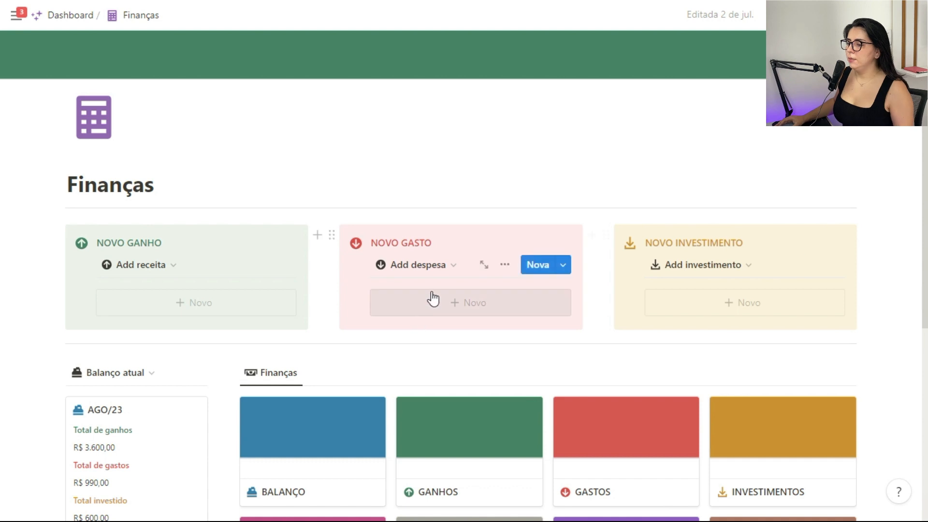
- Insert a button block below the NOVO GANHO callout and give it an Adicionar página a action
left_click(41, 233)
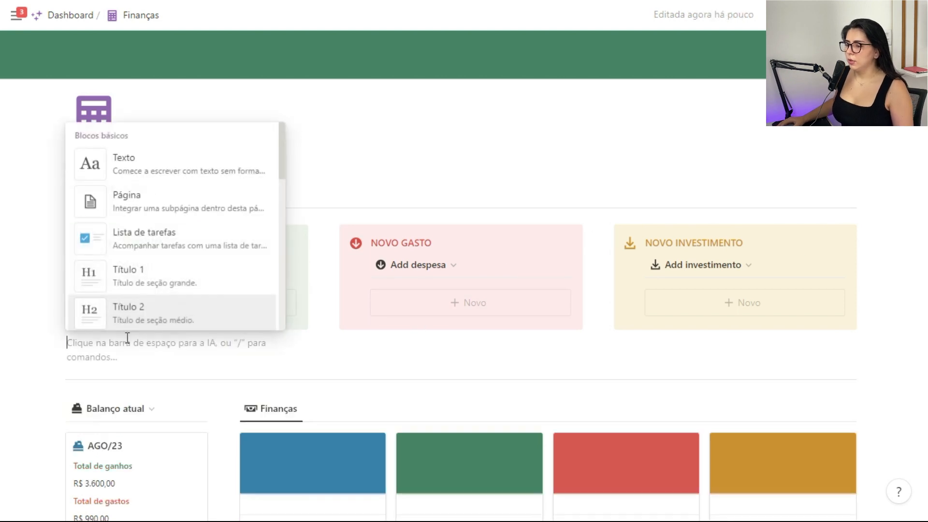
left_click(124, 341)
type("/but")
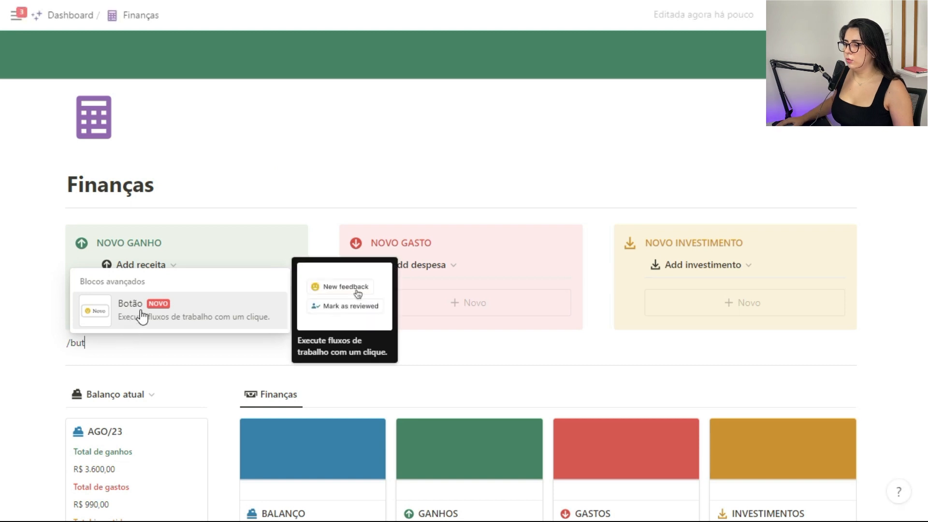
left_click(121, 313)
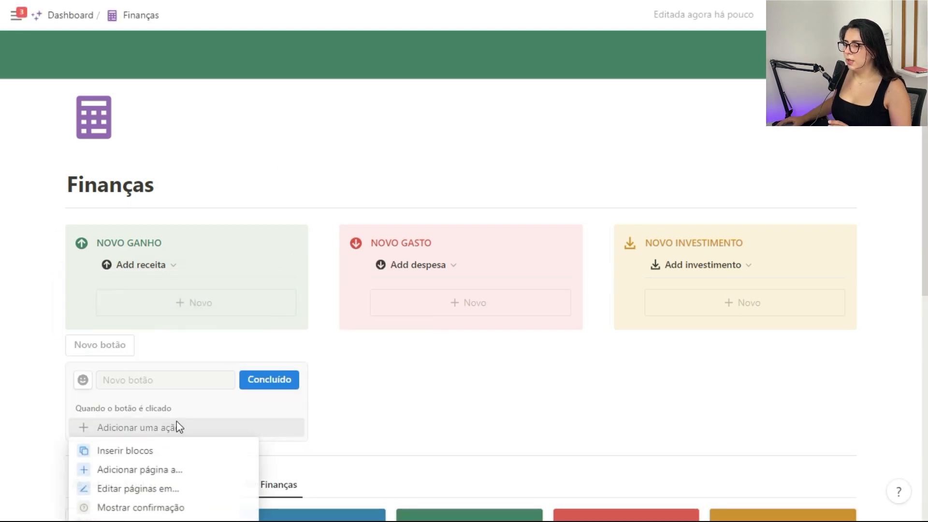
left_click(149, 350)
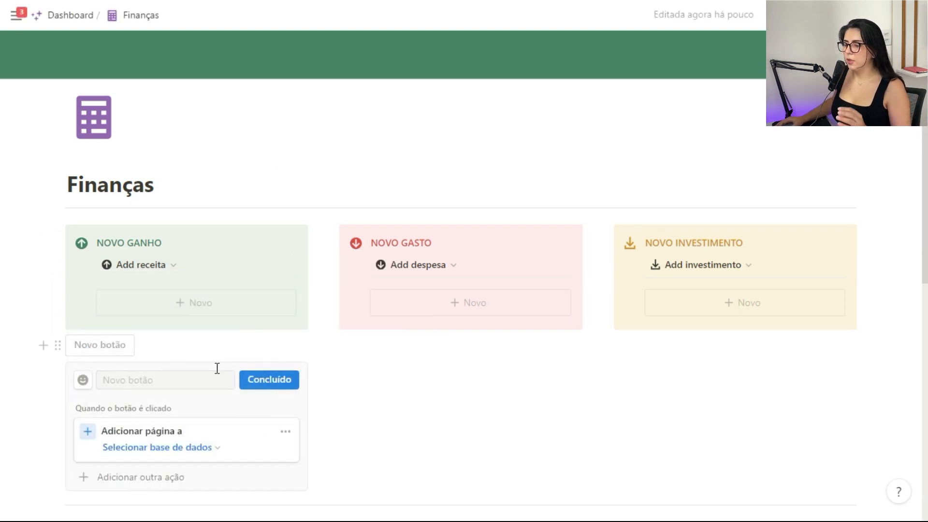
- Set the button's add-page action to the [DB - GANHOS] database, keeping Novo ganho as the template
scroll(200, 382, "down", 2)
left_click(195, 383)
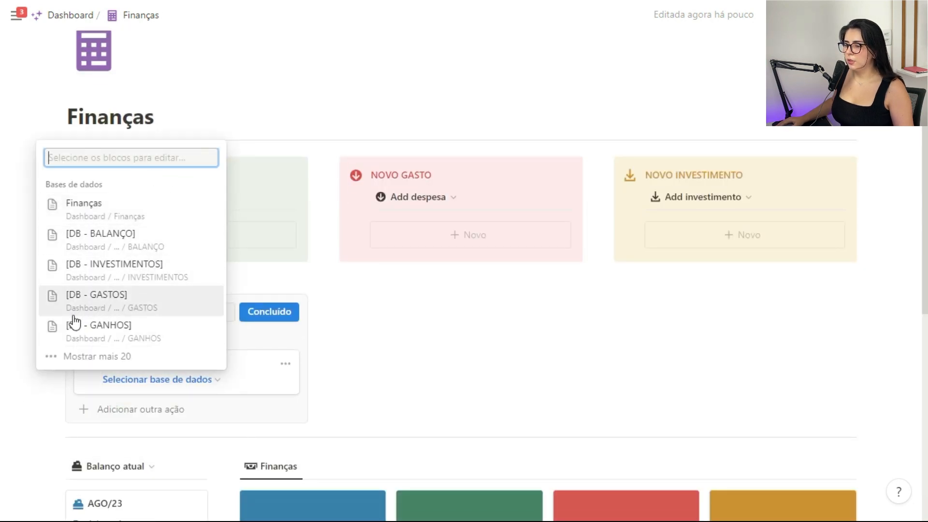
left_click(121, 334)
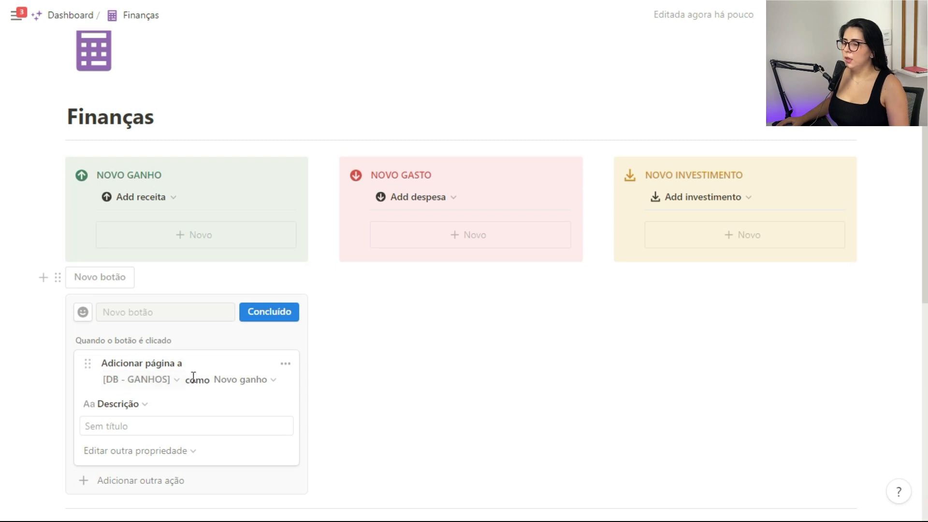
left_click(239, 381)
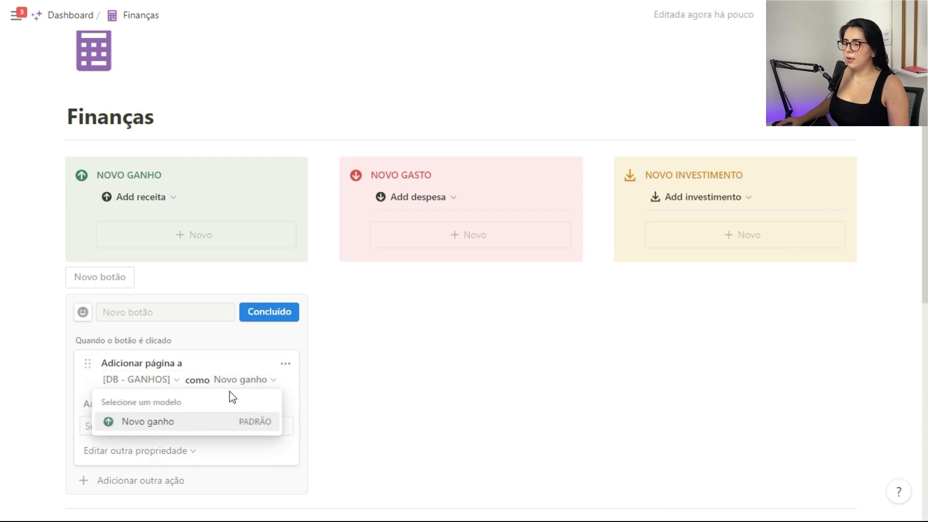
left_click(348, 353)
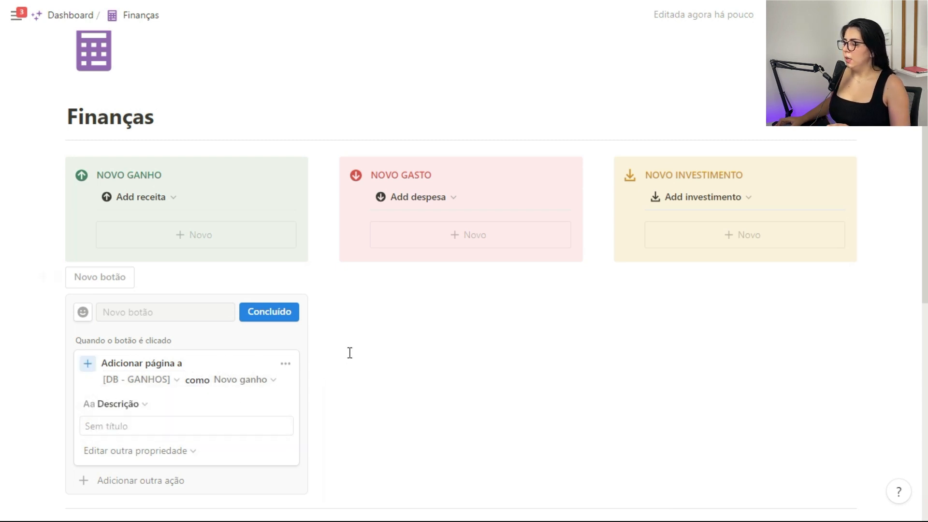
- Check which templates the [DB - GANHOS] database offers on the GANHOS page, and return to the Finanças page
scroll(348, 353, "down", 4)
left_click(435, 397)
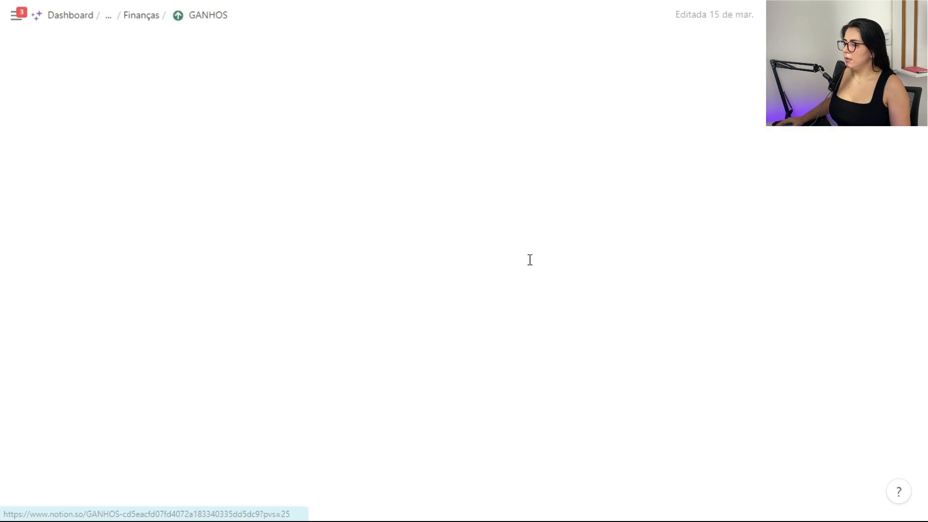
scroll(557, 246, "down", 3)
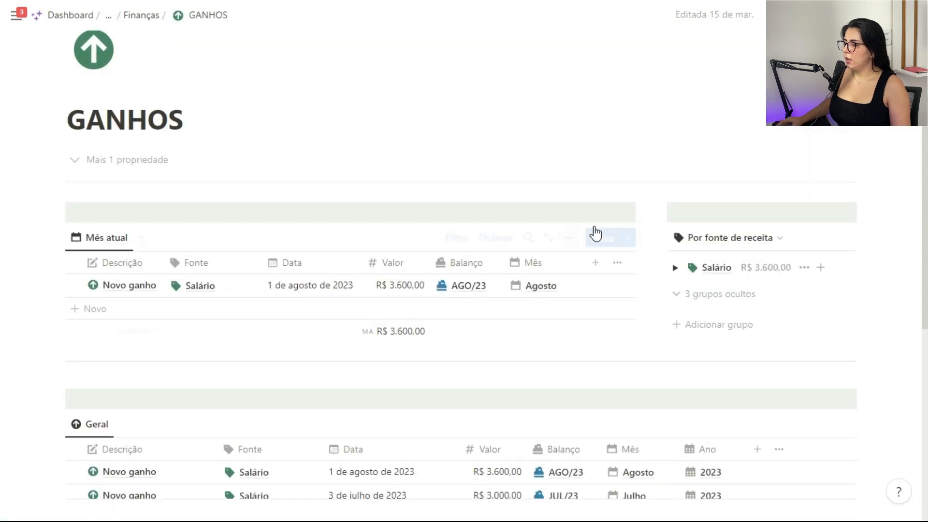
left_click(628, 240)
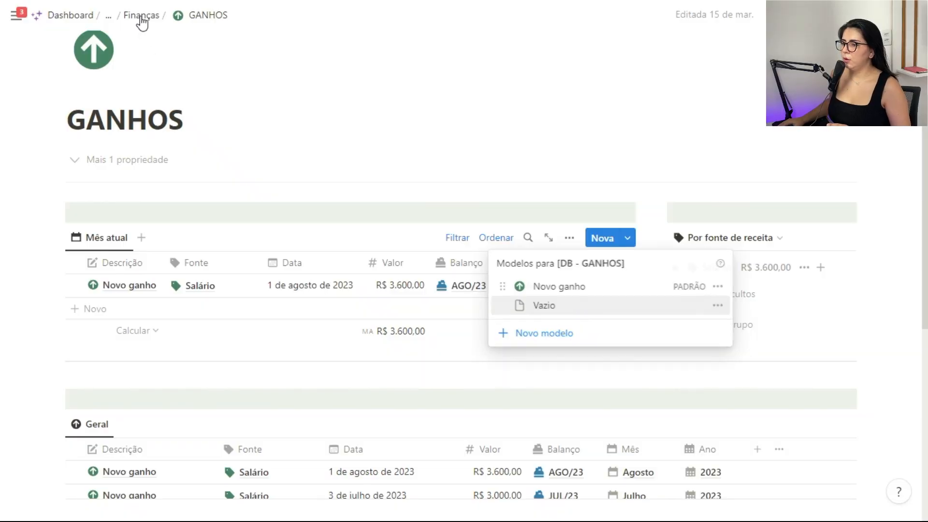
left_click(142, 21)
left_click(142, 22)
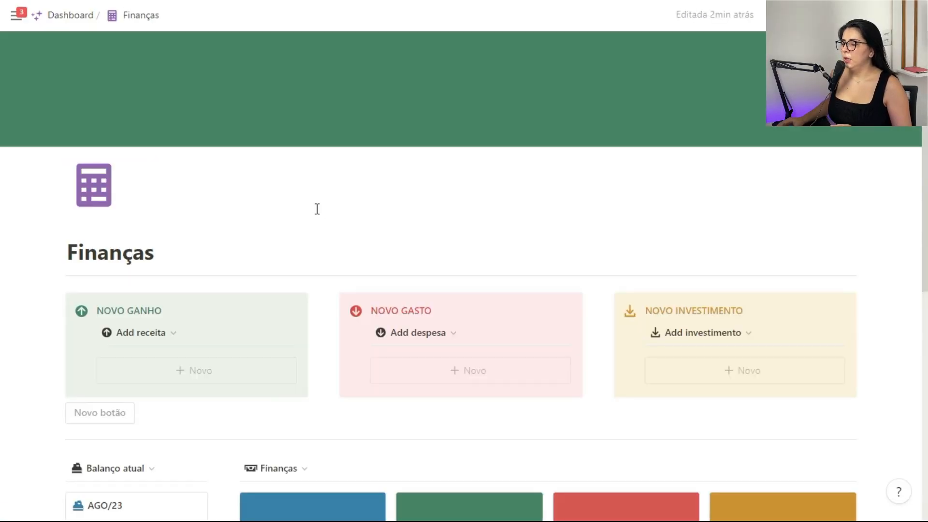
- Reopen the new button's settings and replace the Descrição property in its action with Ano, set to 2023
scroll(317, 209, "down", 5)
left_click(143, 276)
scroll(288, 236, "down", 1)
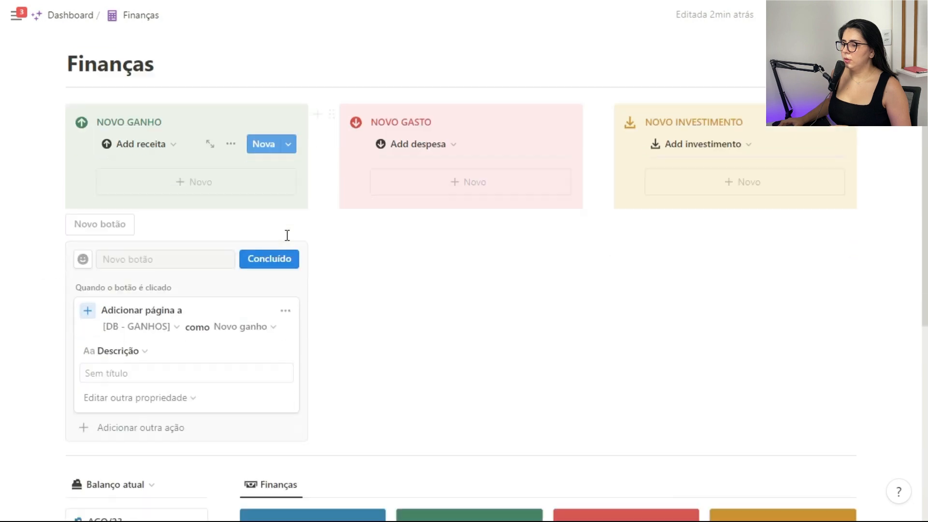
scroll(239, 318, "down", 2)
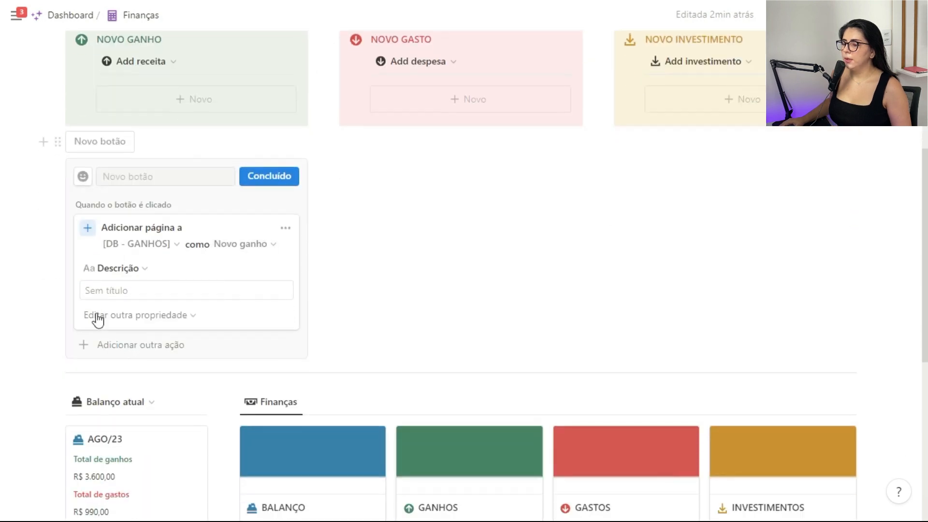
left_click(135, 269)
left_click(192, 273)
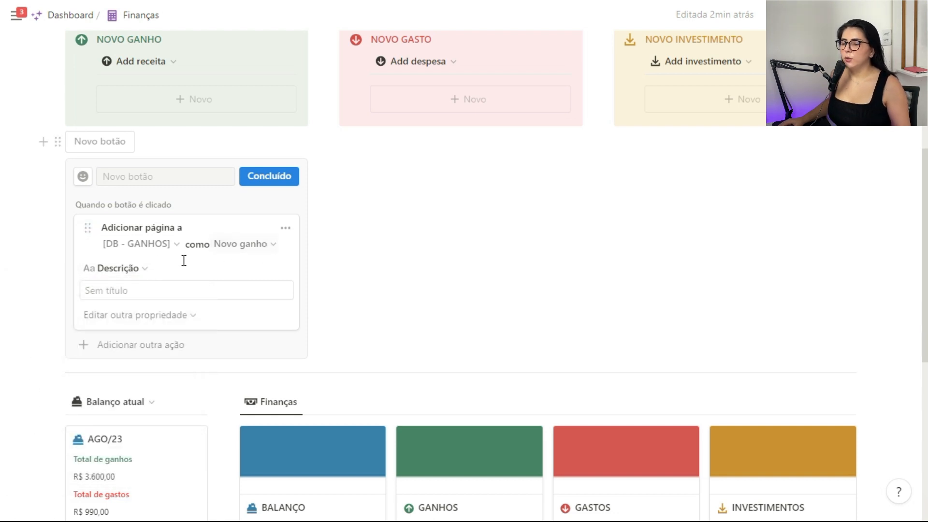
left_click(133, 269)
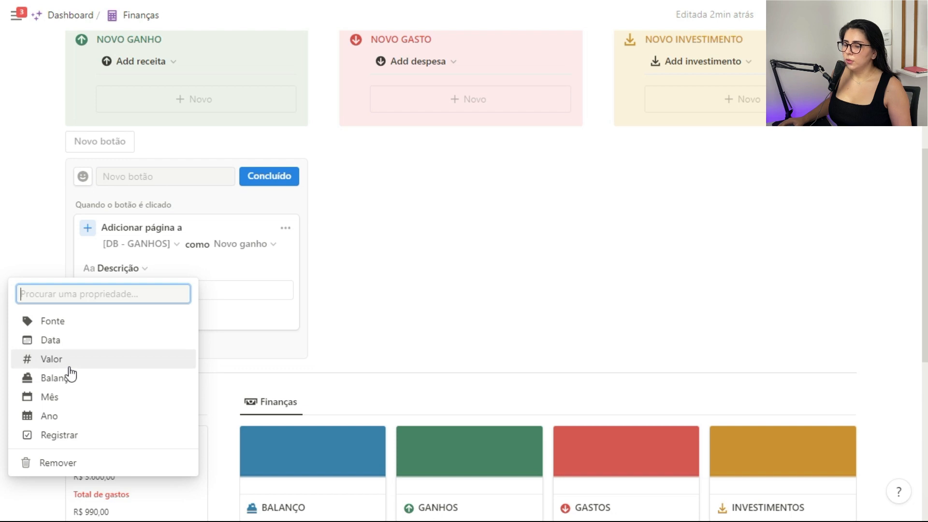
left_click(70, 416)
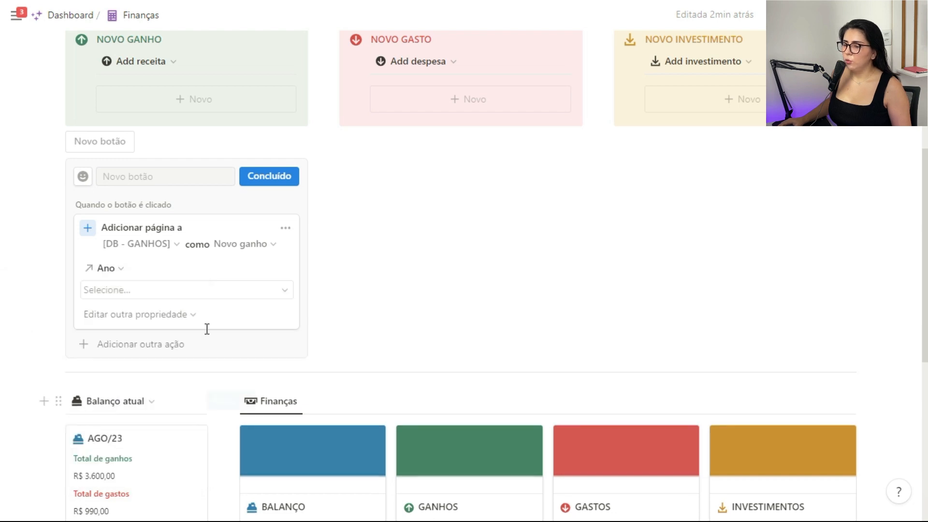
left_click(197, 292)
left_click(157, 385)
left_click(145, 280)
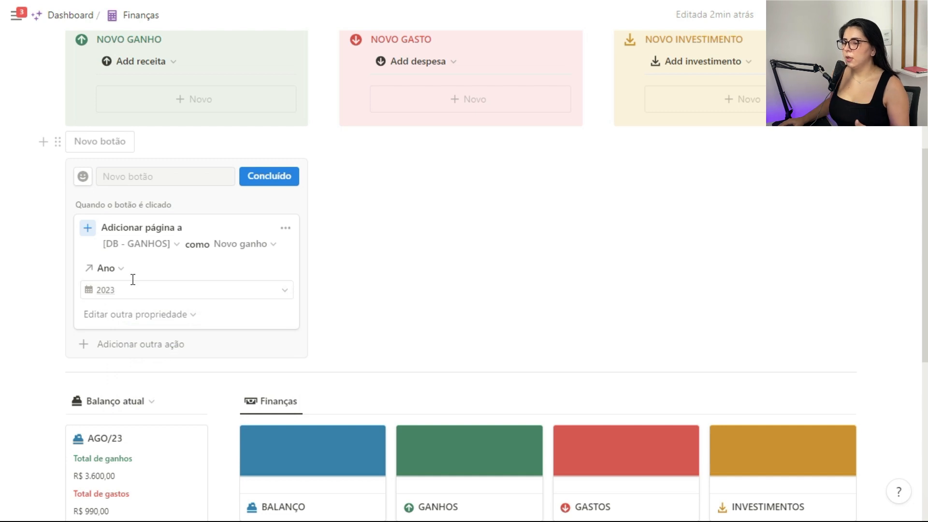
- Add the Mês property to the button's add-page action and set it to Agosto
left_click(177, 315)
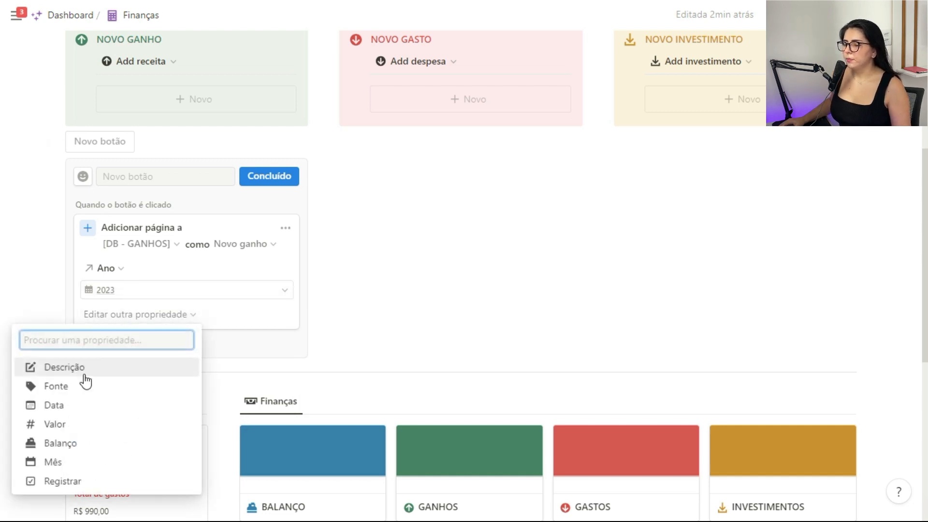
left_click(77, 463)
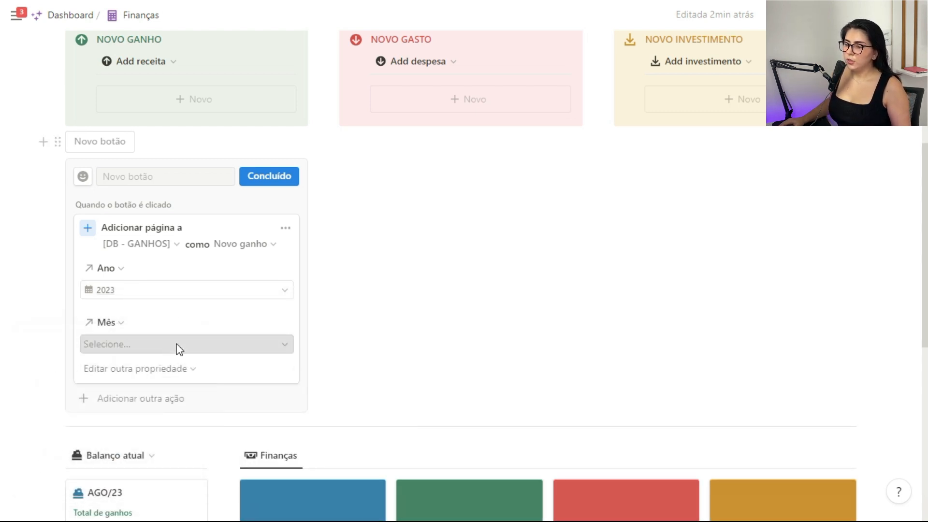
left_click(177, 344)
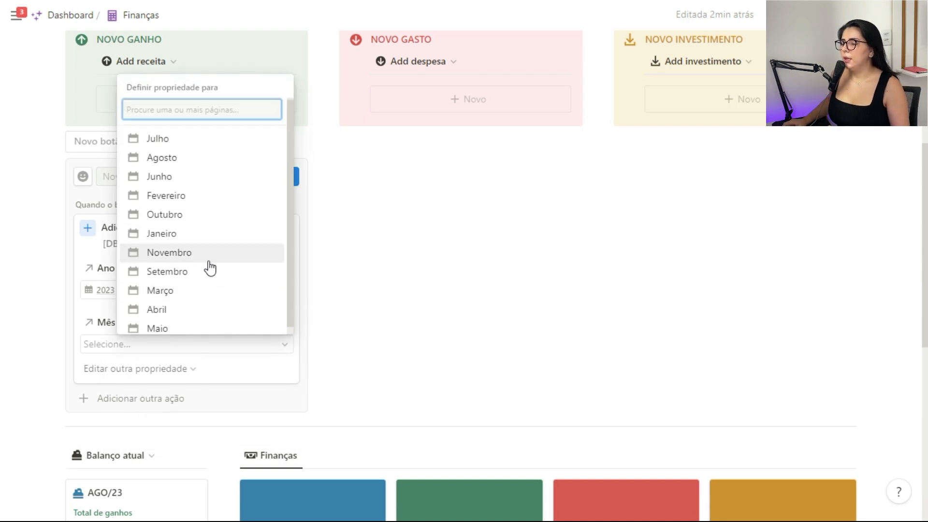
left_click(169, 154)
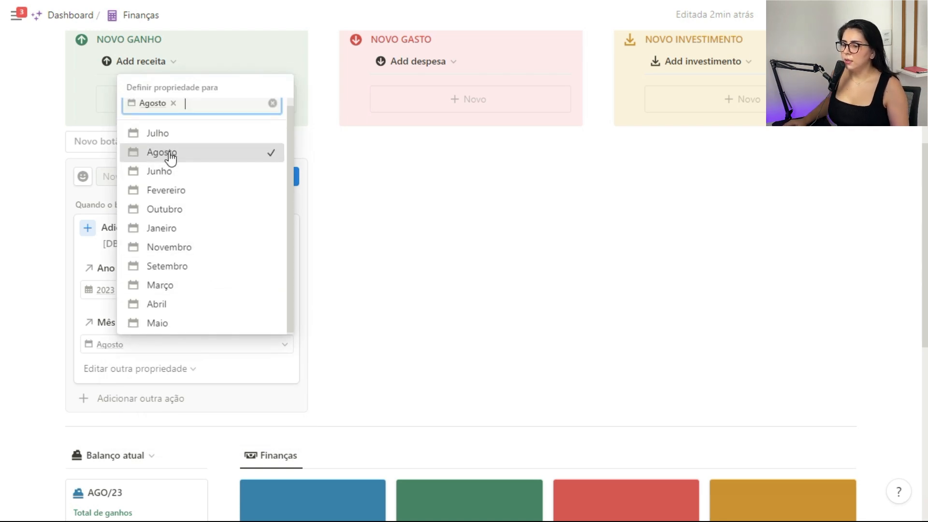
left_click(118, 349)
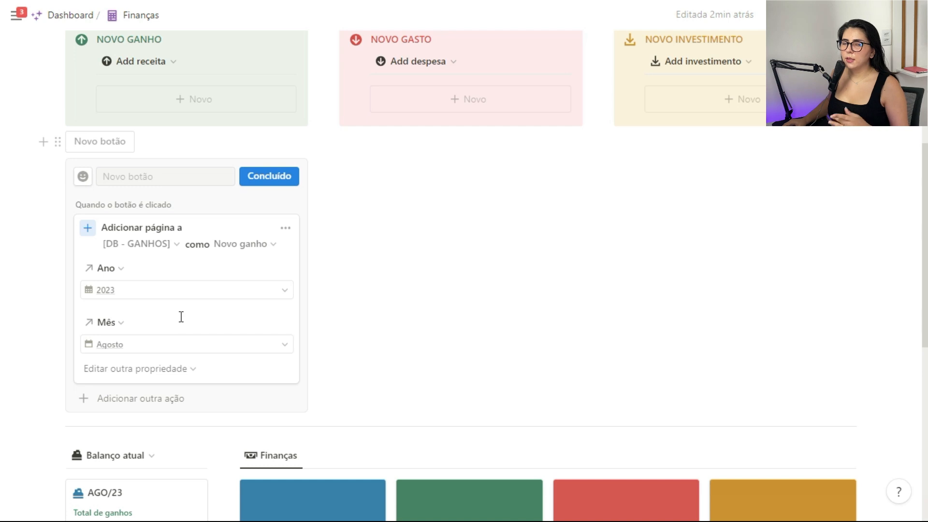
- Add the Balanço property to the button's add-page action and set it to AGO/23
left_click(173, 371)
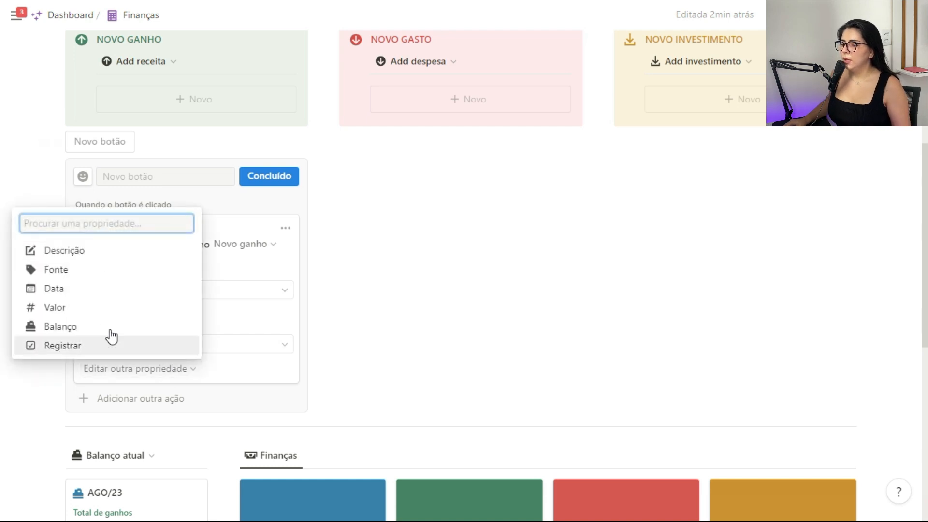
left_click(135, 328)
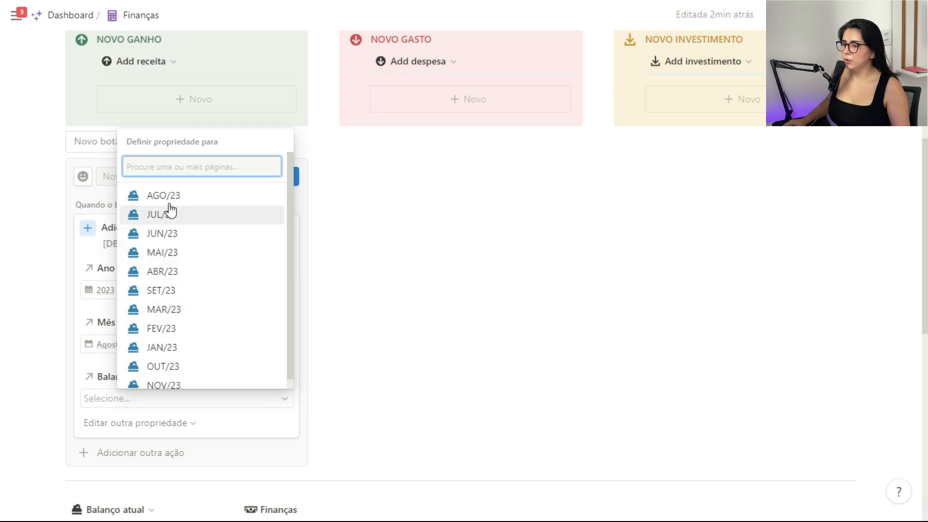
left_click(163, 196)
left_click(122, 400)
left_click(163, 428)
left_click(173, 425)
left_click(173, 425)
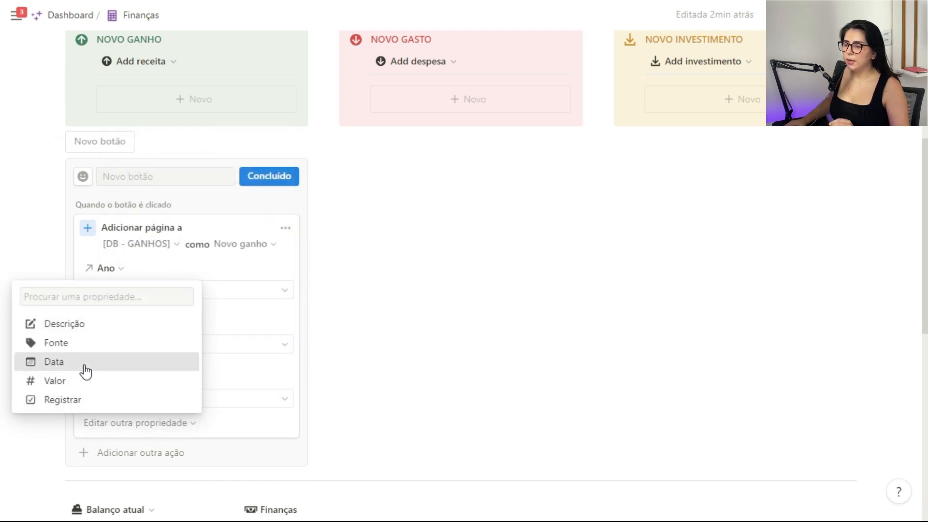
left_click(86, 371)
left_click(220, 453)
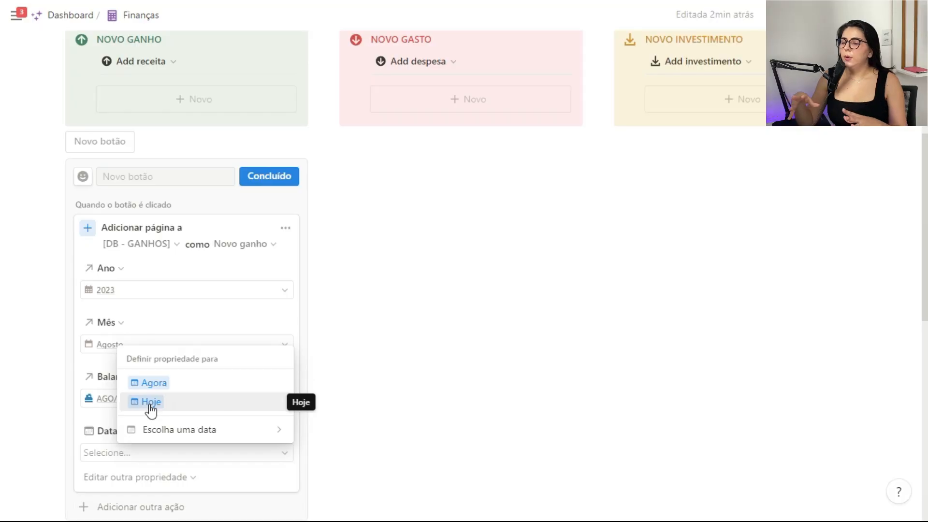
left_click(103, 440)
left_click(174, 423)
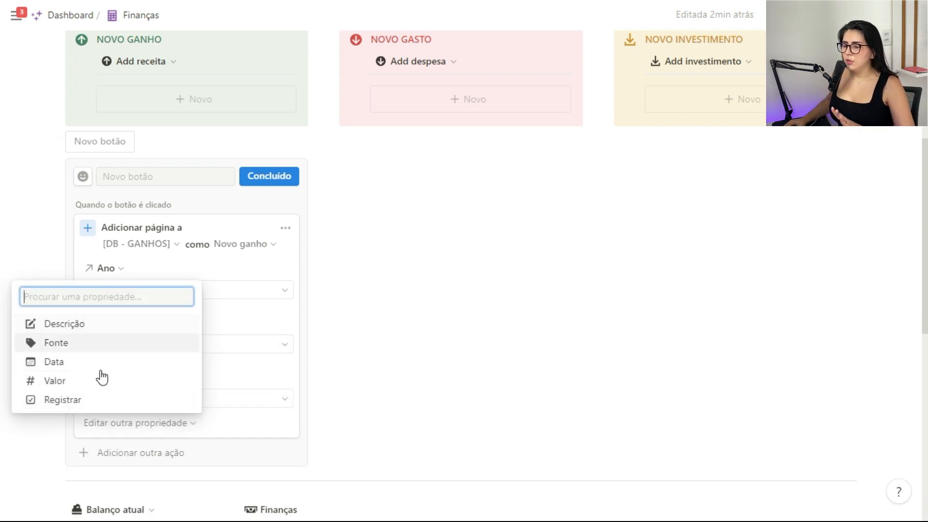
left_click(207, 426)
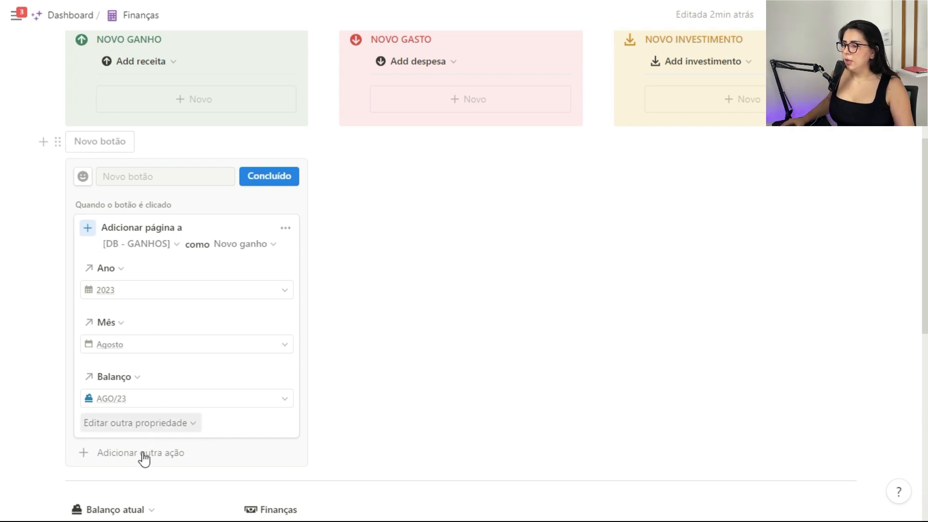
- Name the button Ganho, give it a green circled plus icon, and save its settings
left_click(144, 179)
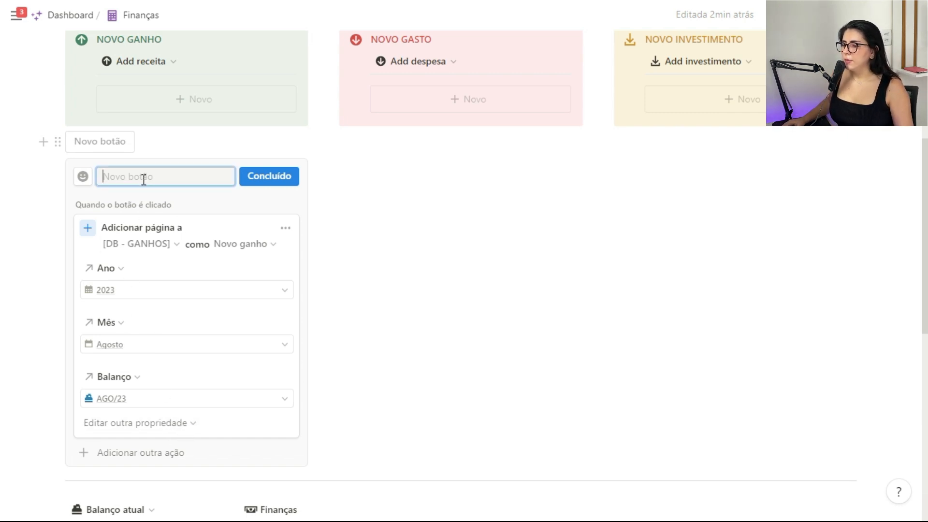
type("Ganho")
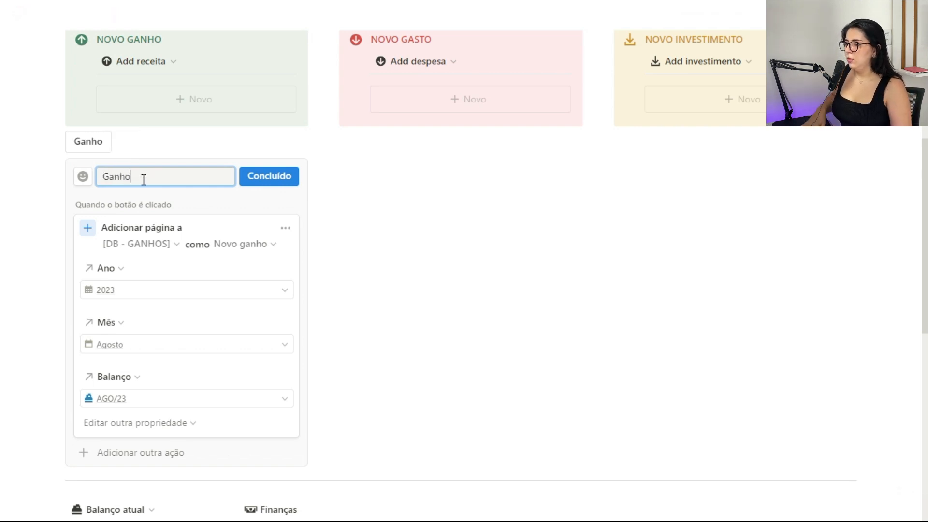
left_click(82, 176)
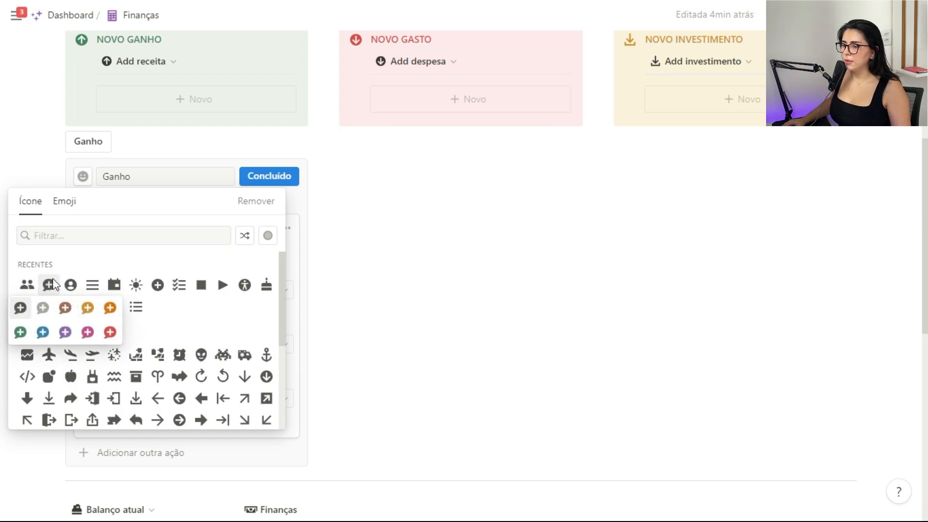
type("new")
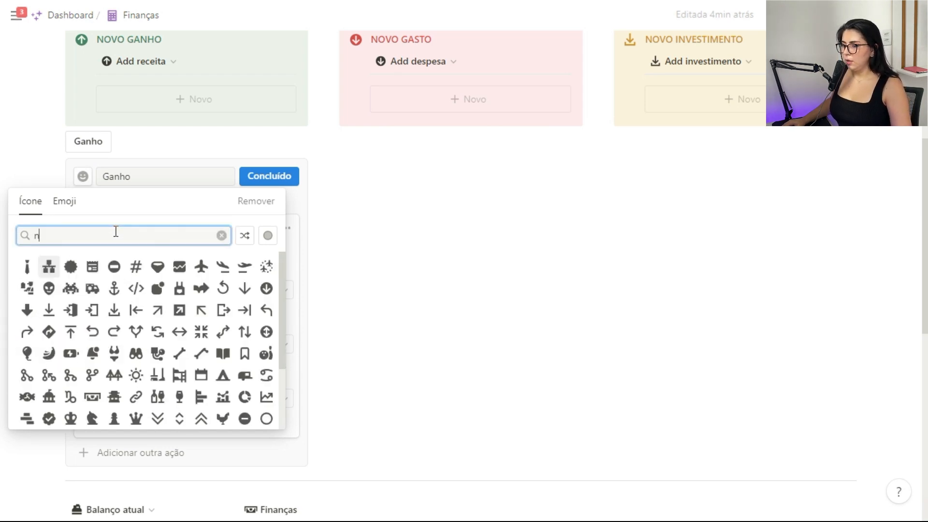
mouse_move(201, 266)
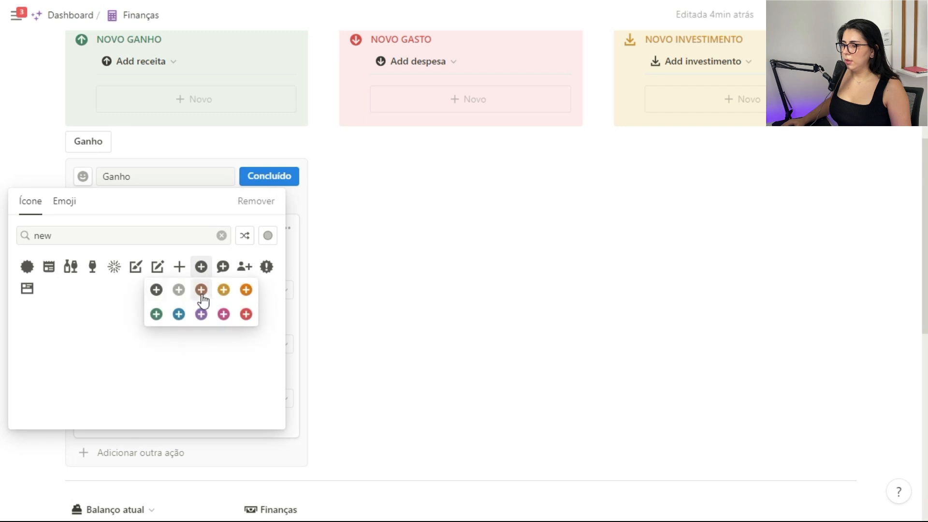
left_click(156, 314)
left_click(145, 180)
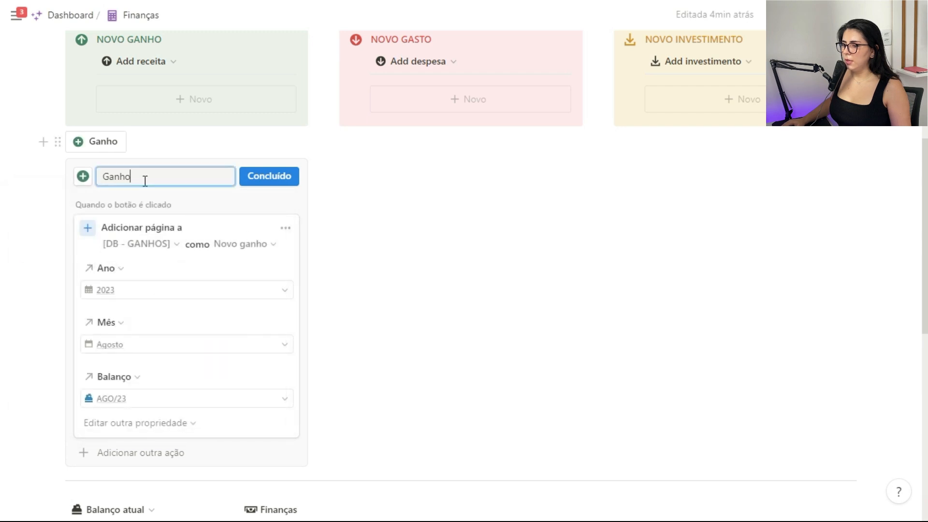
left_click(269, 177)
- Add an Abrir página action to the Ganho button that opens Página criada, and save the button
scroll(243, 321, "up", 2)
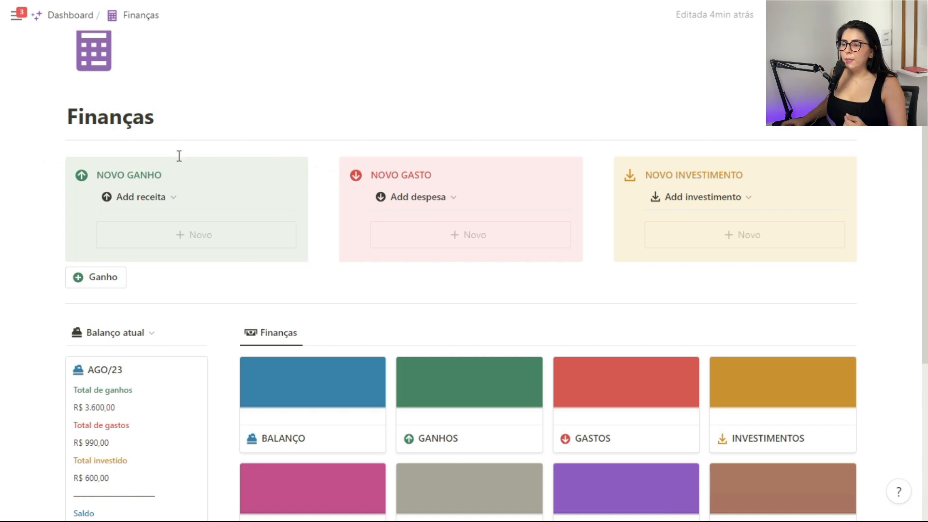
scroll(179, 155, "up", 2)
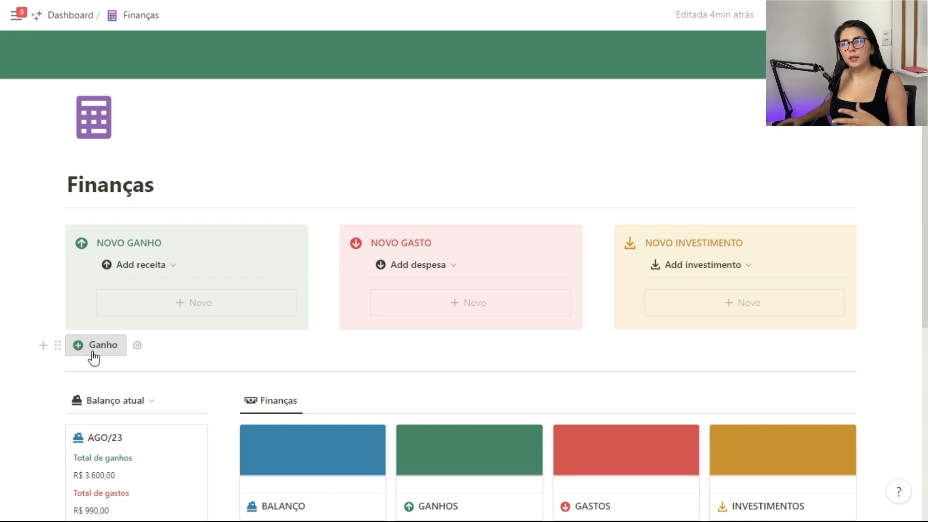
left_click(137, 347)
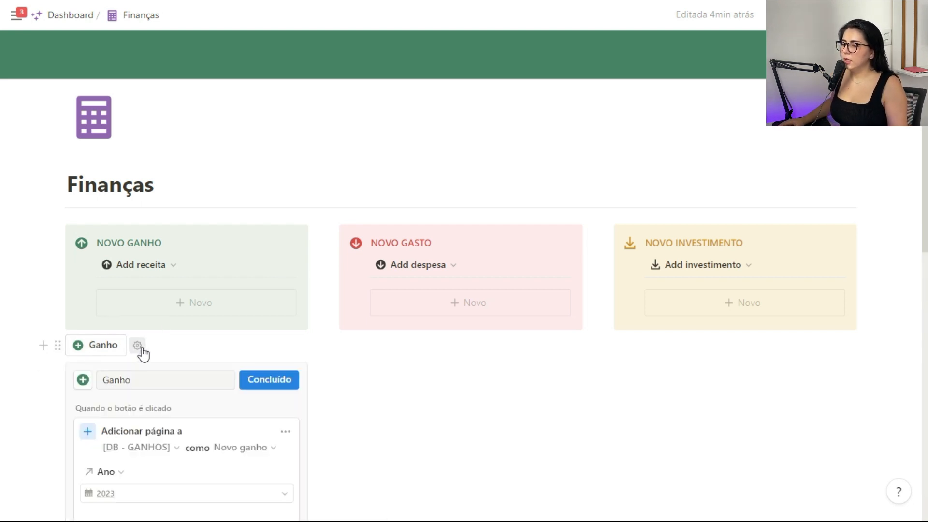
scroll(158, 350, "down", 5)
left_click(137, 385)
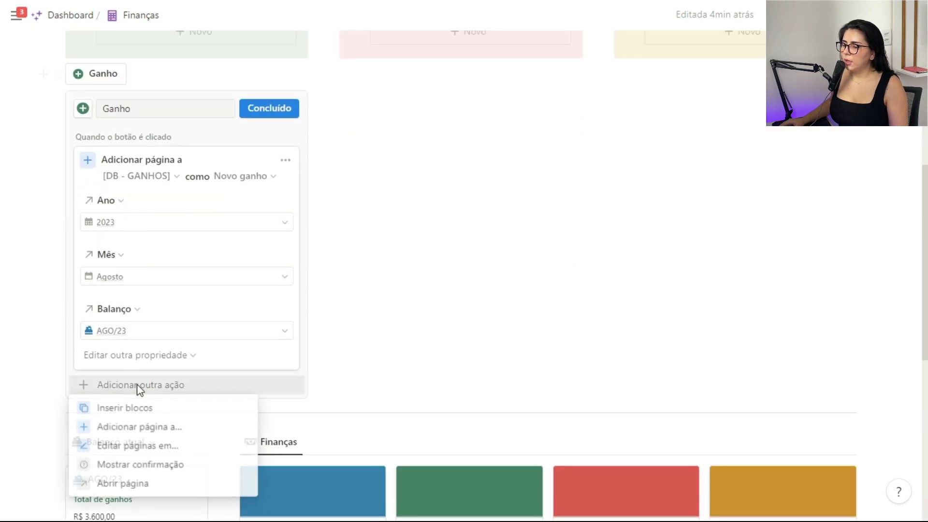
left_click(133, 482)
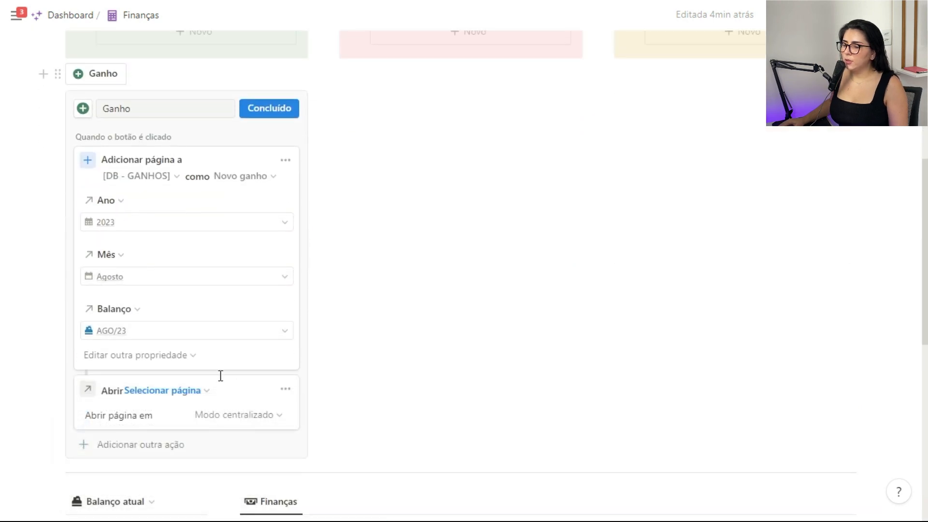
left_click(184, 391)
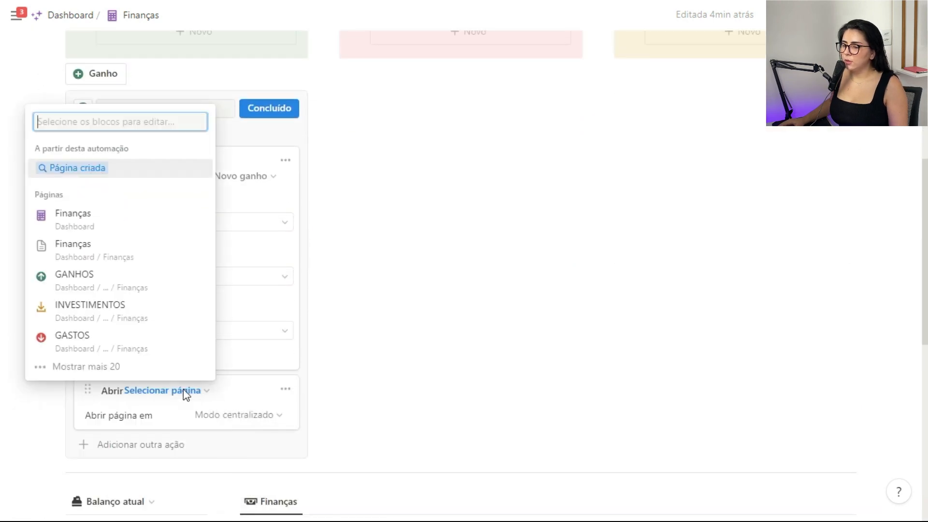
left_click(91, 170)
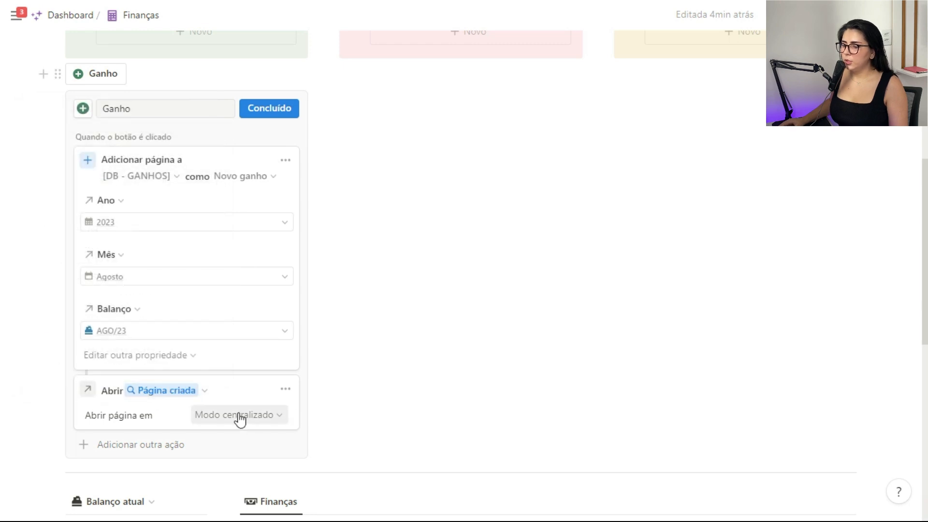
scroll(215, 334, "up", 3)
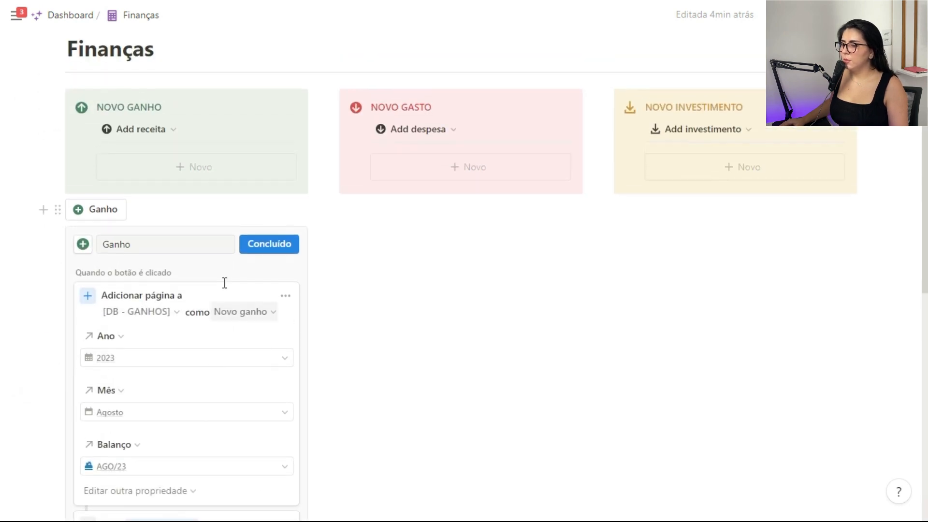
left_click(270, 246)
- Create an income entry with the Ganho button, setting its Fonte to Salário and its Data to 9 de agosto de 2023
scroll(267, 239, "up", 2)
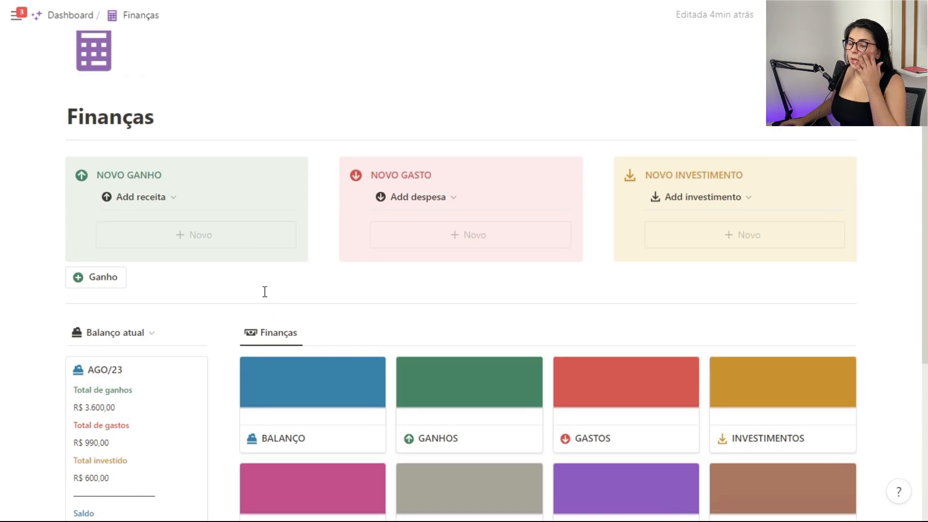
scroll(272, 317, "up", 3)
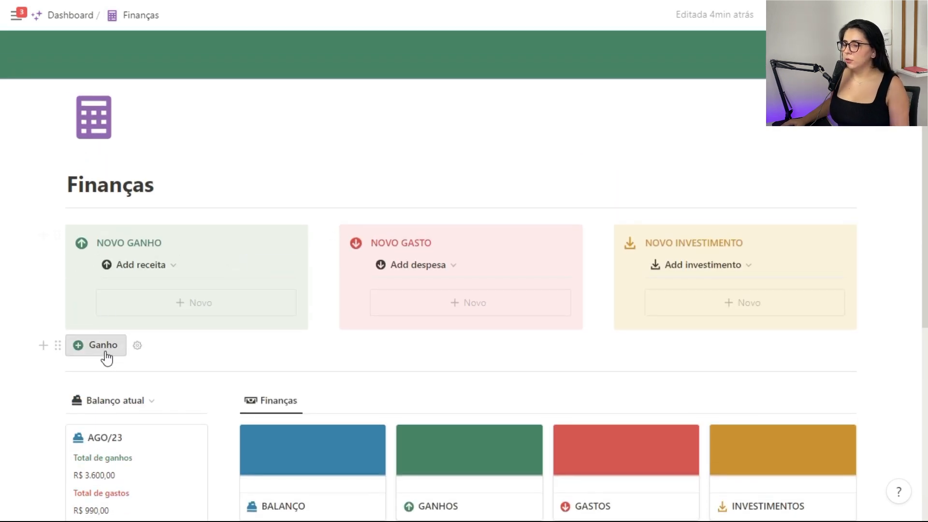
left_click(99, 354)
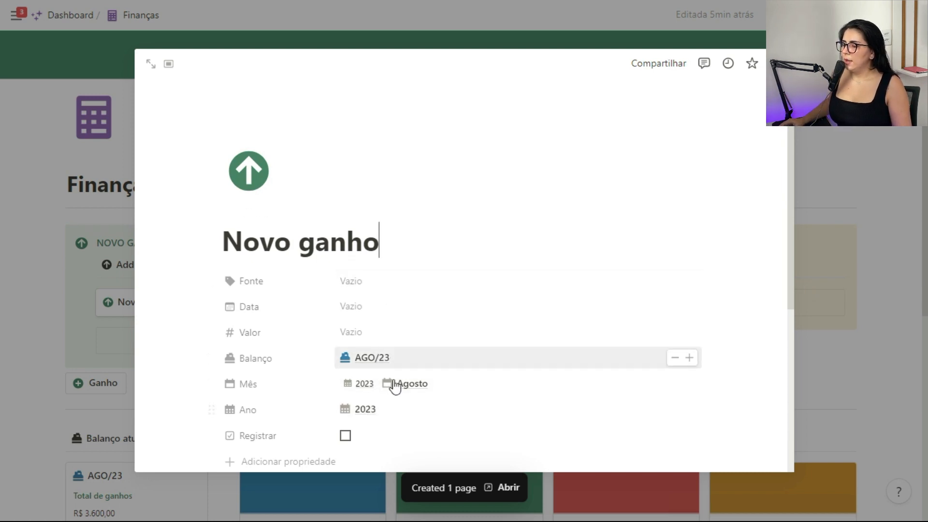
left_click(362, 285)
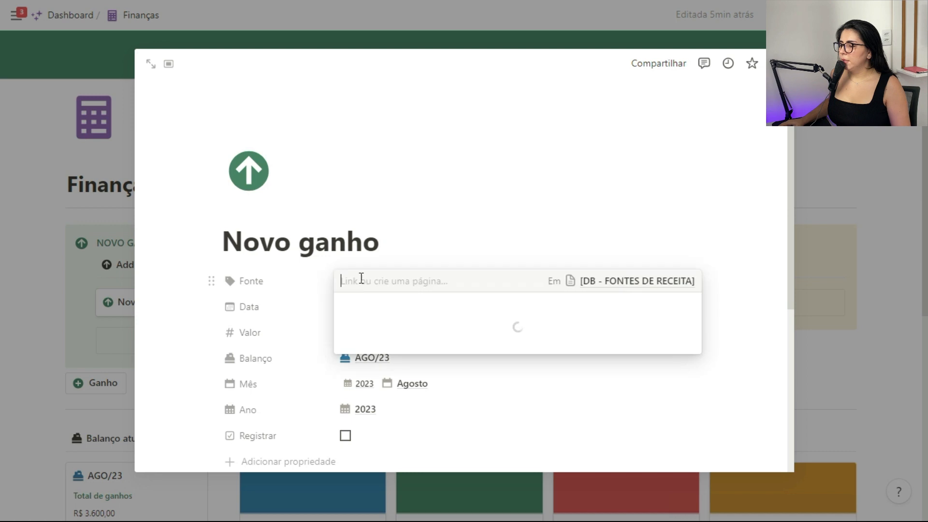
left_click(366, 441)
left_click(308, 310)
left_click(365, 305)
left_click(372, 308)
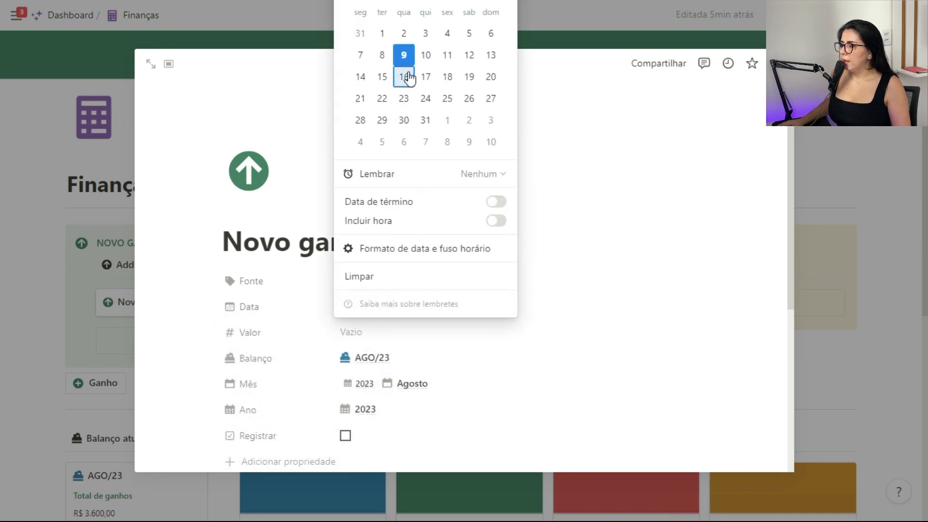
- Set the new income entry's Valor to R$ 2.000,00 and close the entry
left_click(344, 333)
left_click(372, 332)
type("2.")
type("000")
key("Return")
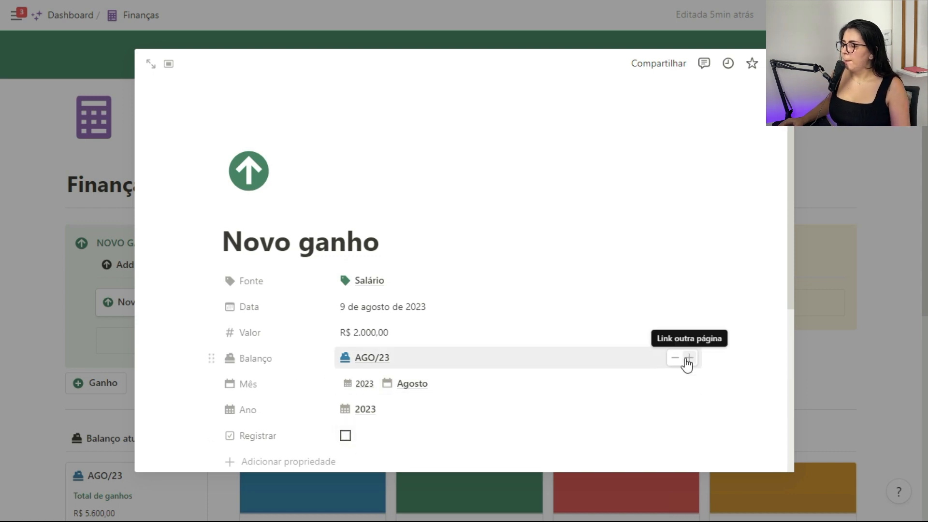
left_click(850, 308)
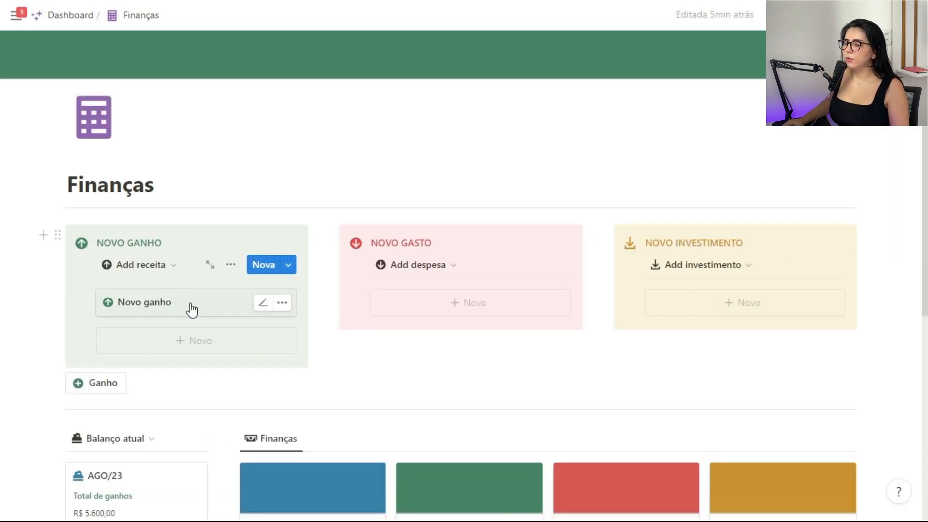
- Compare the new income entry's properties with the preset properties of the Novo ganho template in [DB - GANHOS]
left_click(255, 310)
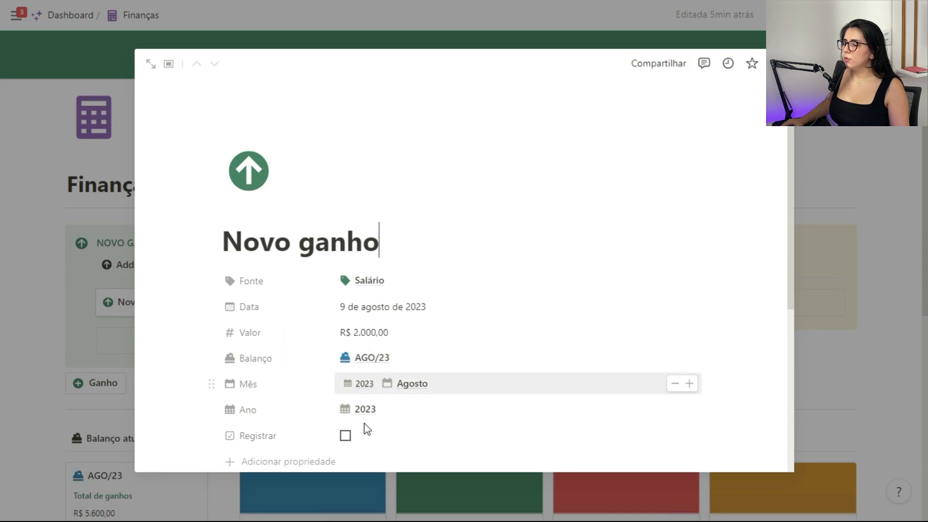
left_click(924, 386)
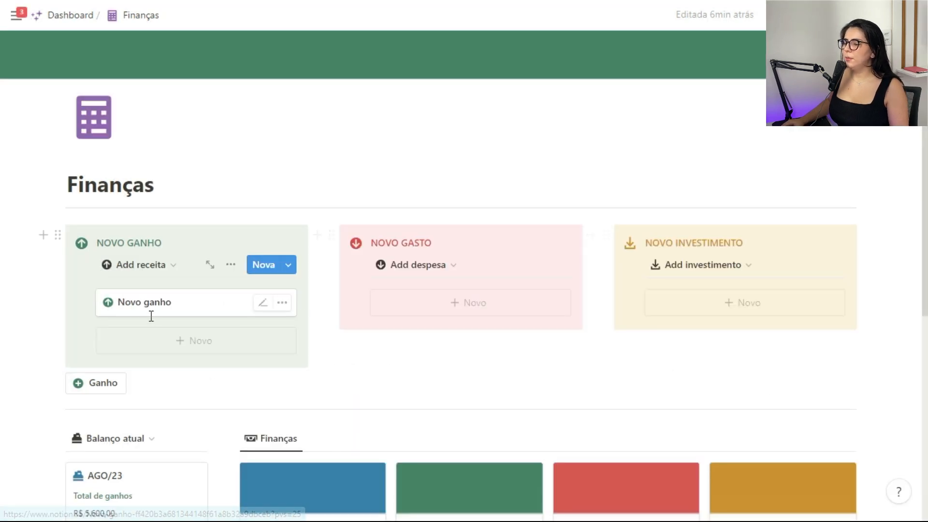
left_click(289, 266)
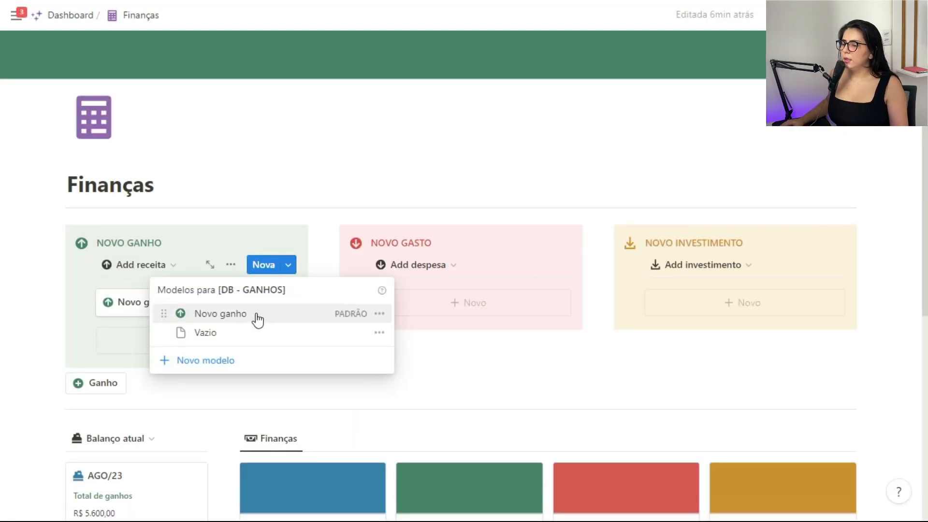
left_click(376, 314)
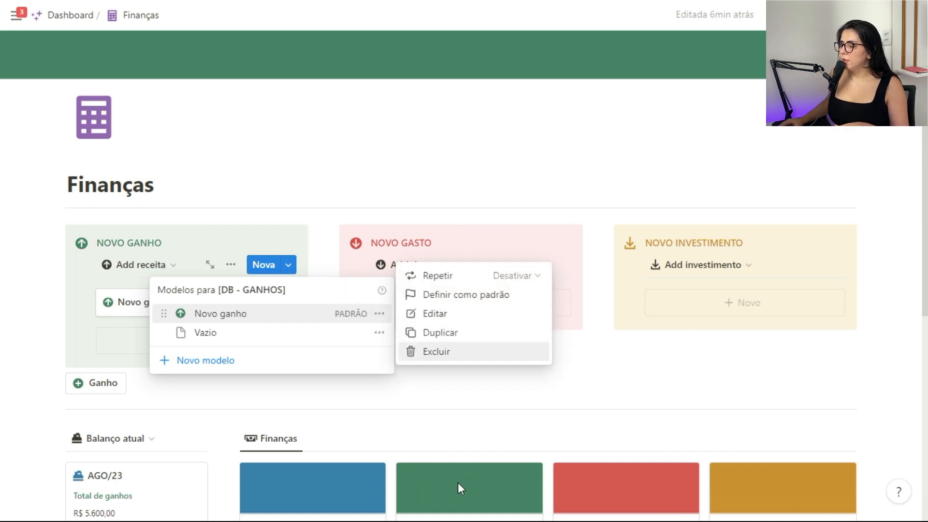
left_click(421, 313)
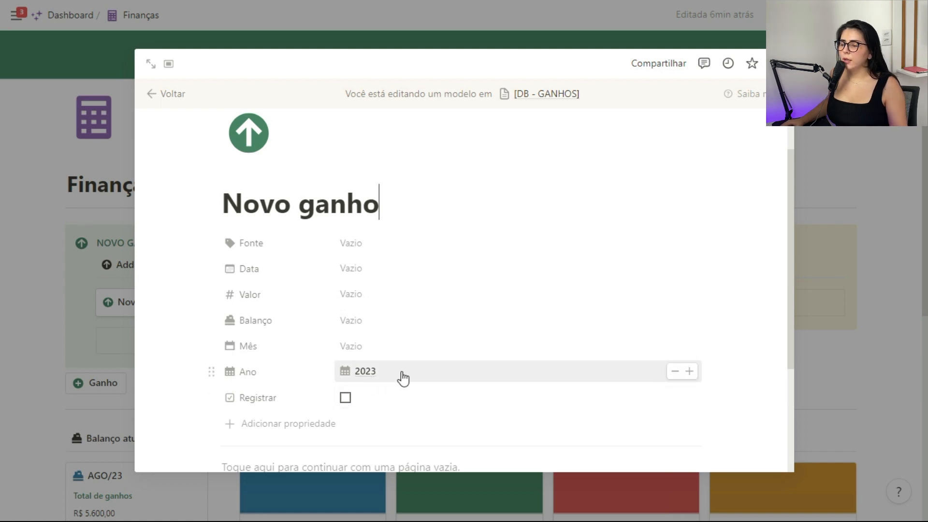
left_click(107, 389)
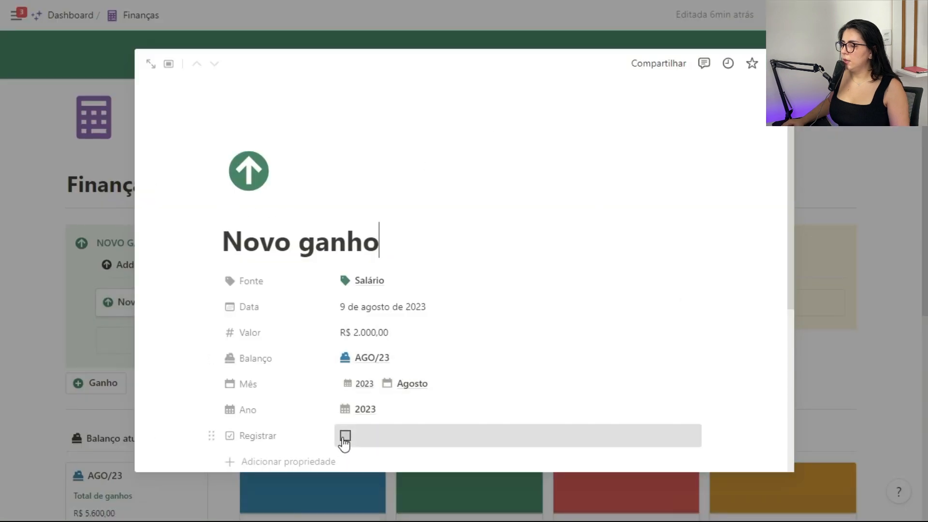
- Mark Registrar on the new income entry, and check its record on the GANHOS page before returning to Finanças
left_click(345, 436)
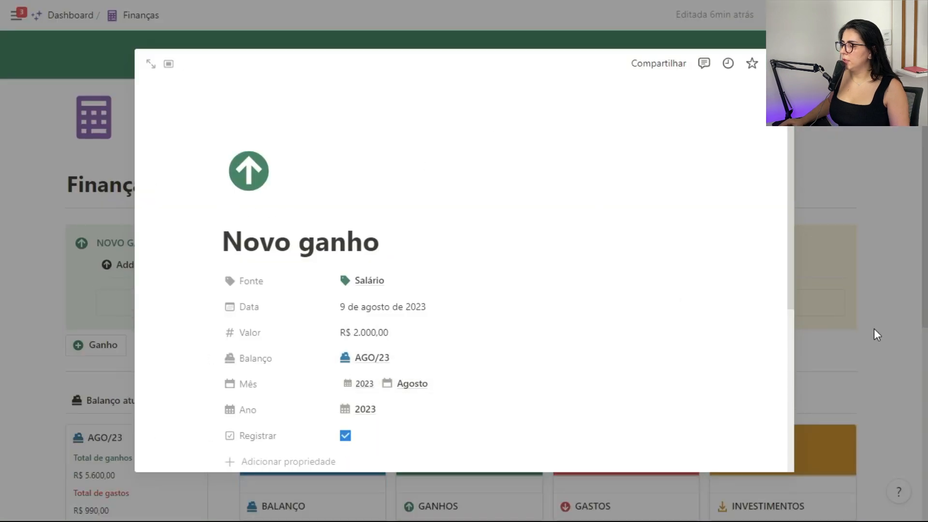
left_click(873, 328)
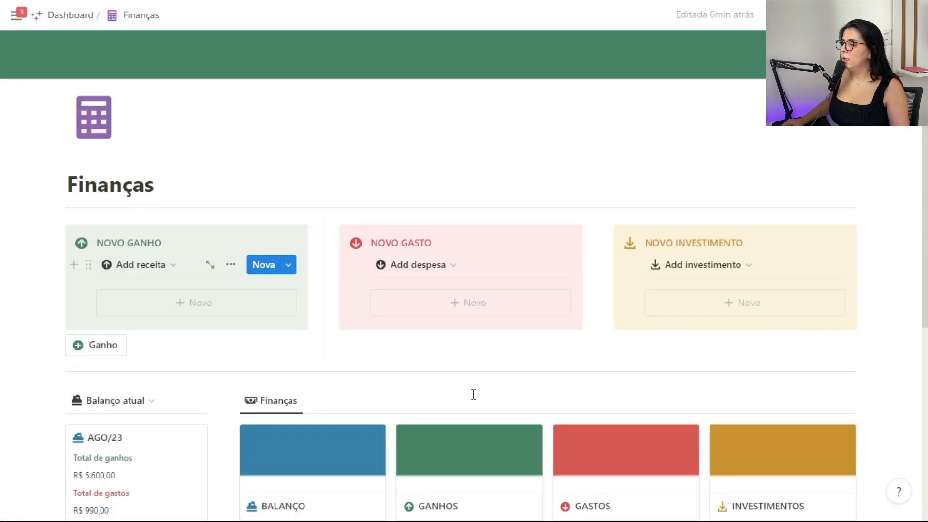
left_click(460, 471)
scroll(587, 178, "down", 1)
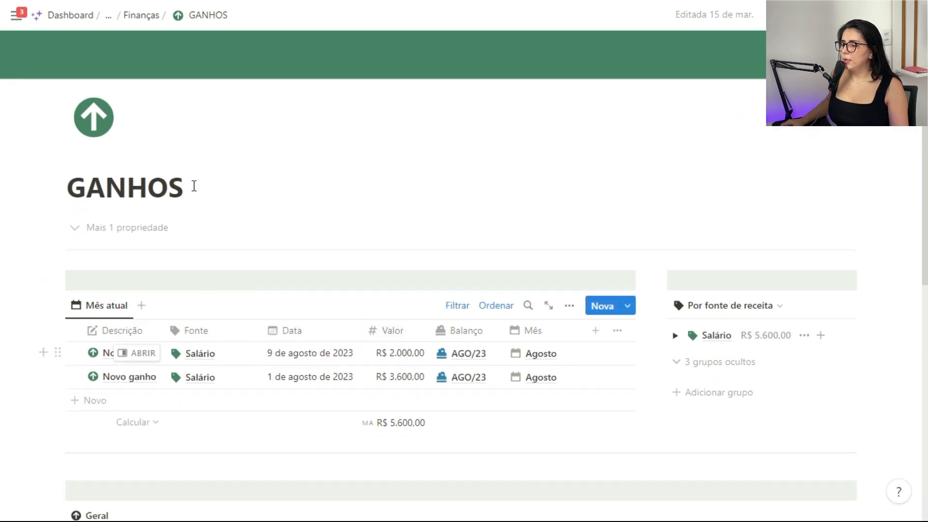
left_click(143, 15)
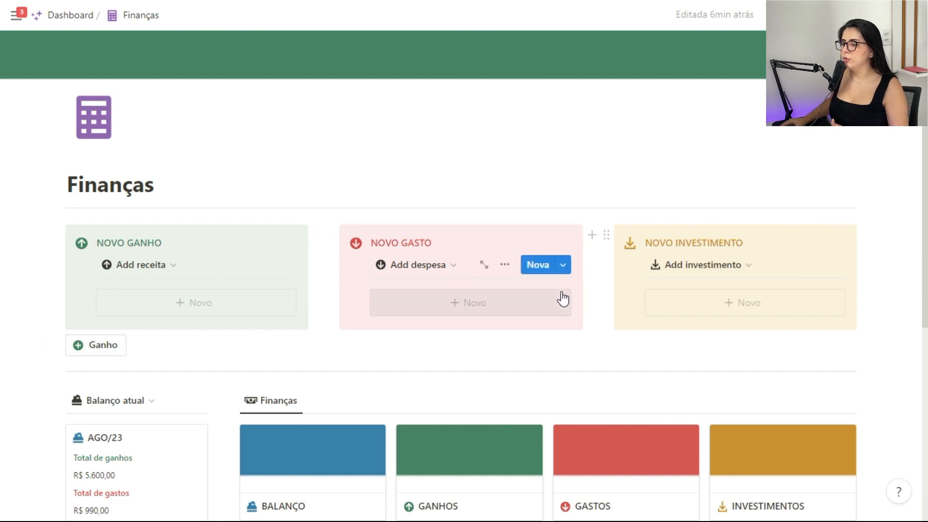
- Duplicate the Ganho button and rename the copy Gasto
left_click(58, 345)
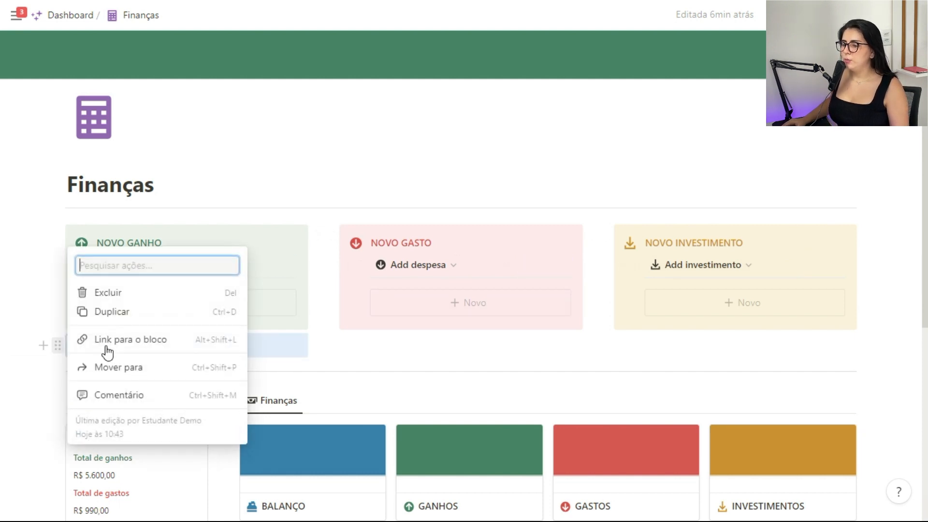
left_click(116, 313)
left_click(136, 372)
double_click(164, 409)
type("Gasto")
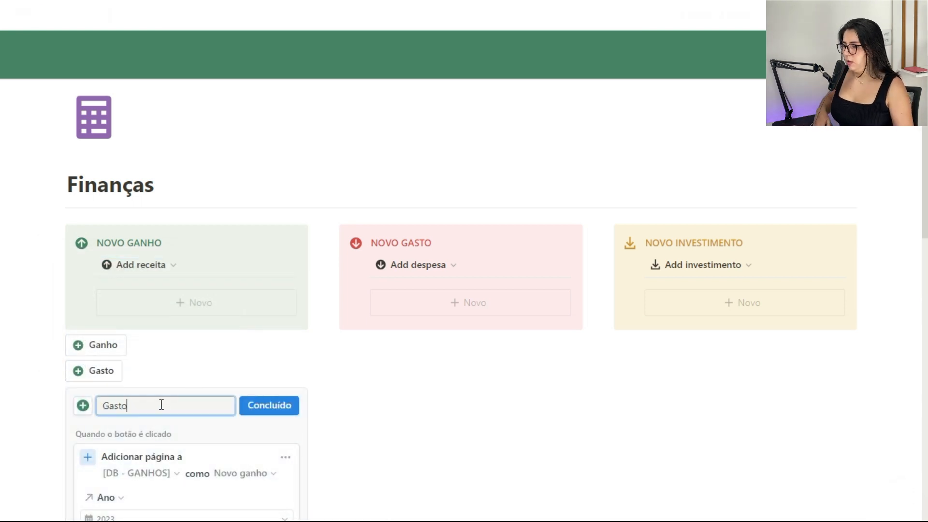
- Make the Gasto button add its page to [DB - GASTOS] using the Novo gasto template
scroll(162, 404, "down", 5)
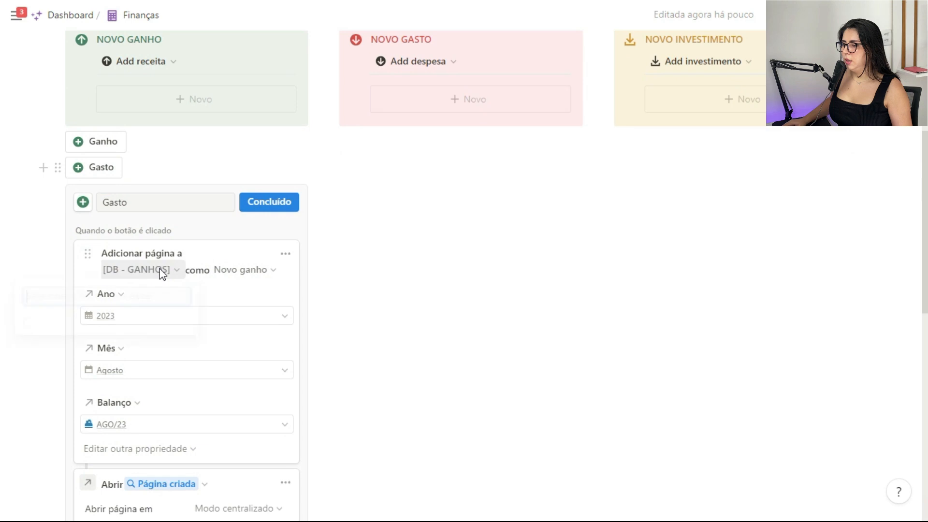
left_click(159, 271)
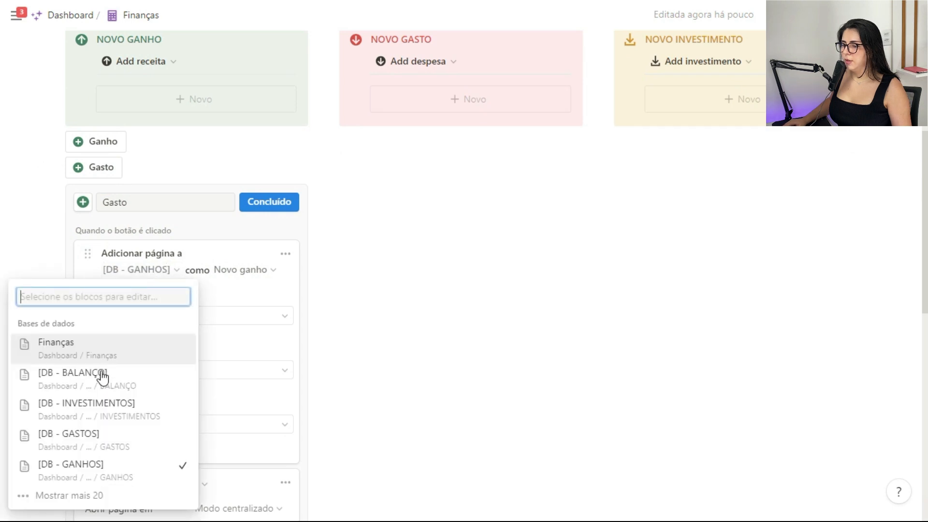
left_click(89, 441)
left_click(247, 274)
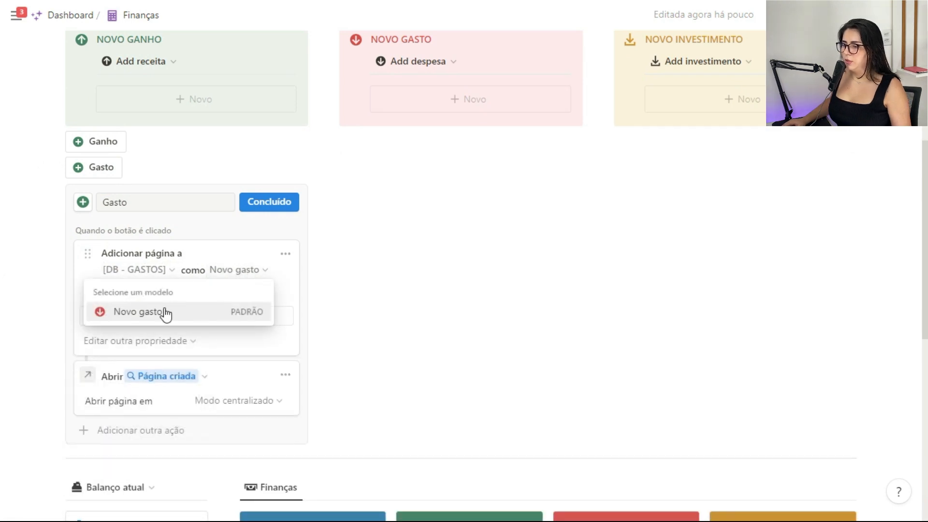
left_click(228, 255)
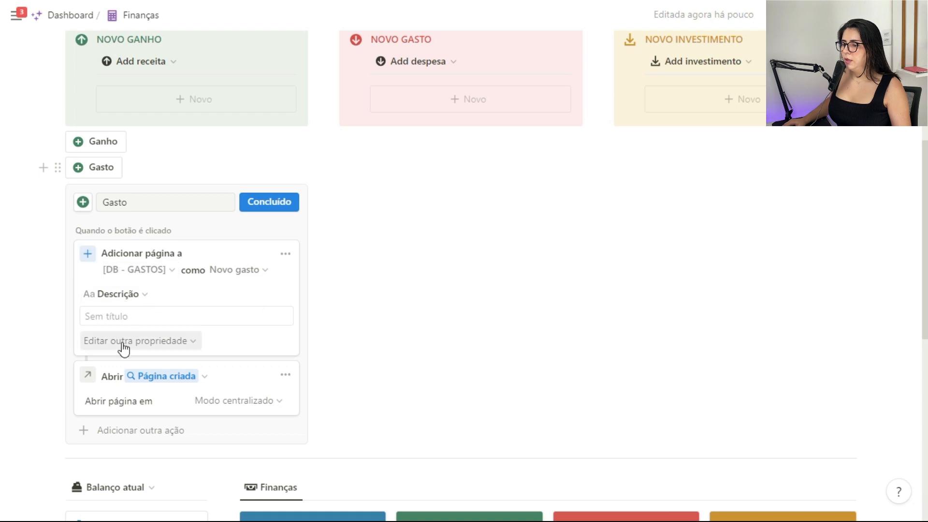
- Preset the Gasto button's new page with Ano 2023, Mês Agosto and Balanço AGO/23
left_click(140, 343)
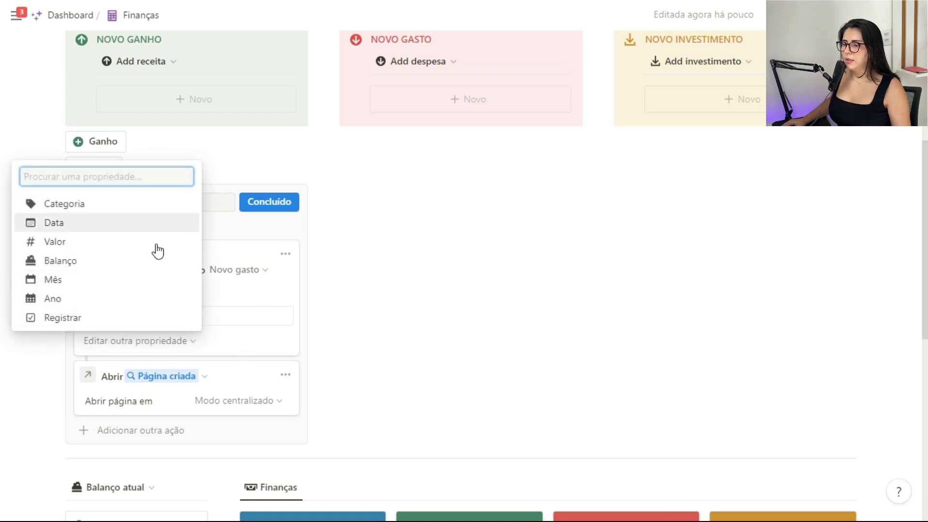
left_click(76, 297)
left_click(160, 376)
left_click(172, 470)
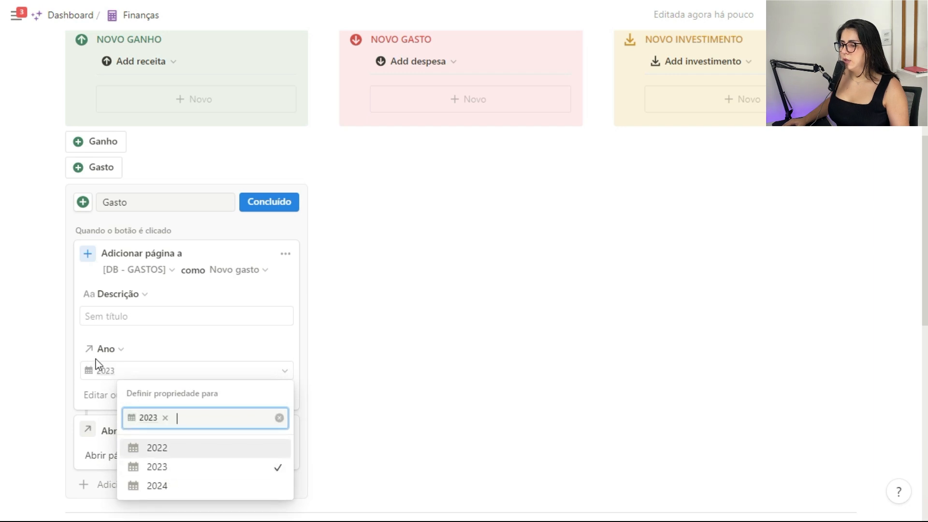
left_click(113, 405)
left_click(113, 401)
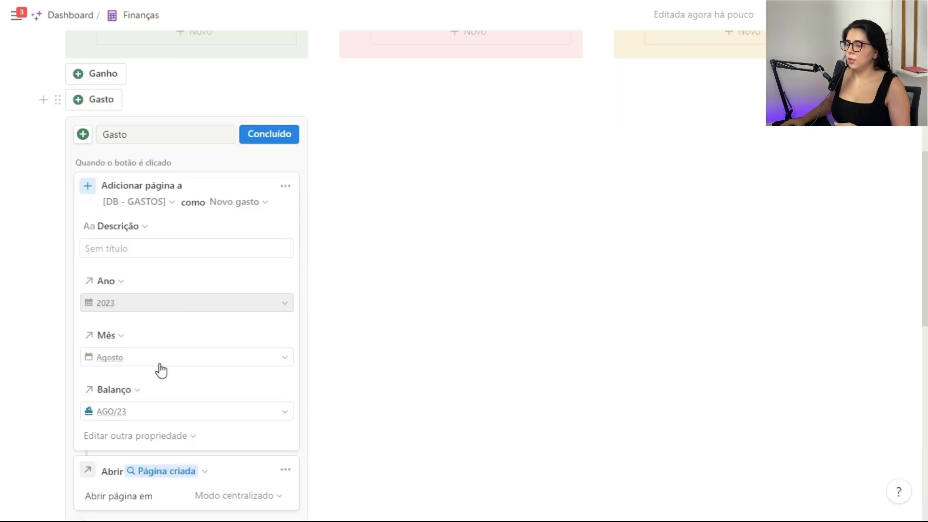
- Add the Registrar property to the Gasto button's page action and set it to Marcada
left_click(164, 437)
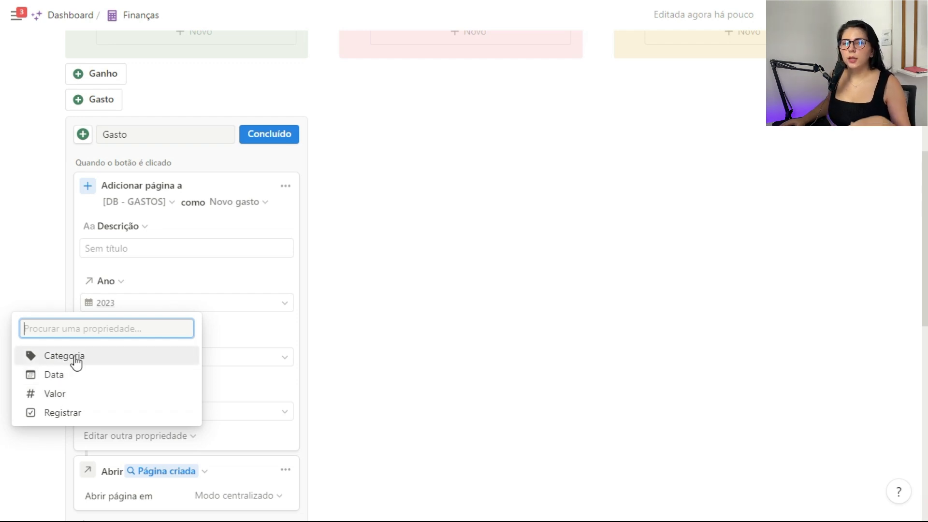
left_click(68, 414)
left_click(147, 466)
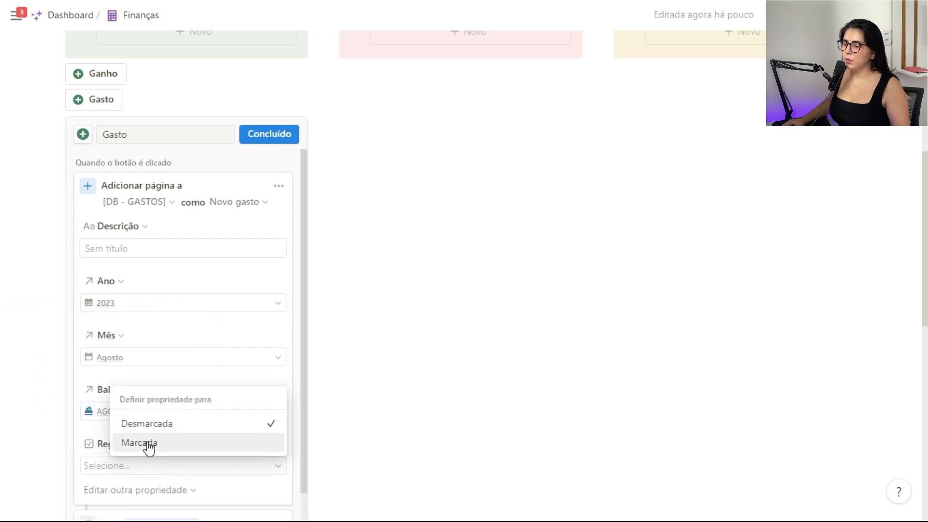
left_click(140, 443)
- Give the Gasto button a red circled plus icon and save its settings
left_click(83, 134)
mouse_move(27, 242)
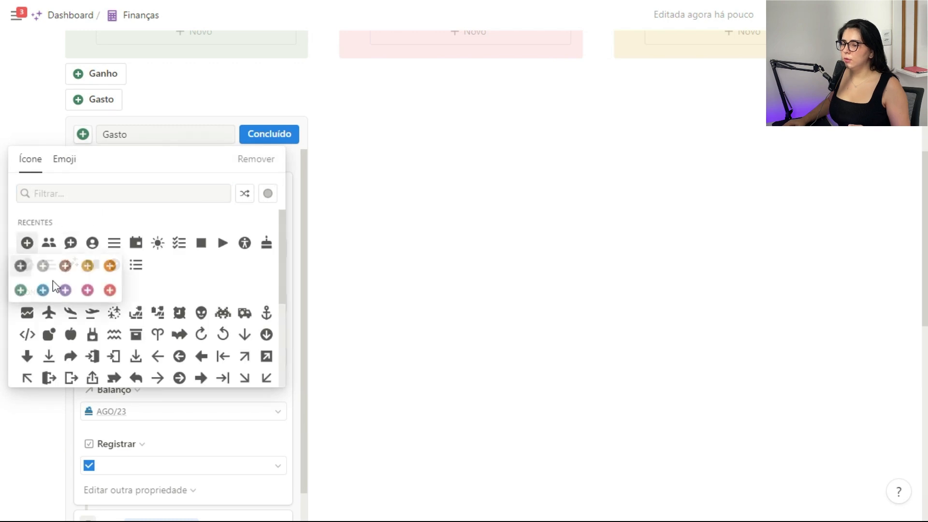
left_click(110, 290)
left_click(267, 137)
- Move the Gasto button beneath the NOVO GASTO callout
left_click_drag(101, 107, 455, 74)
left_click_drag(413, 188, 413, 190)
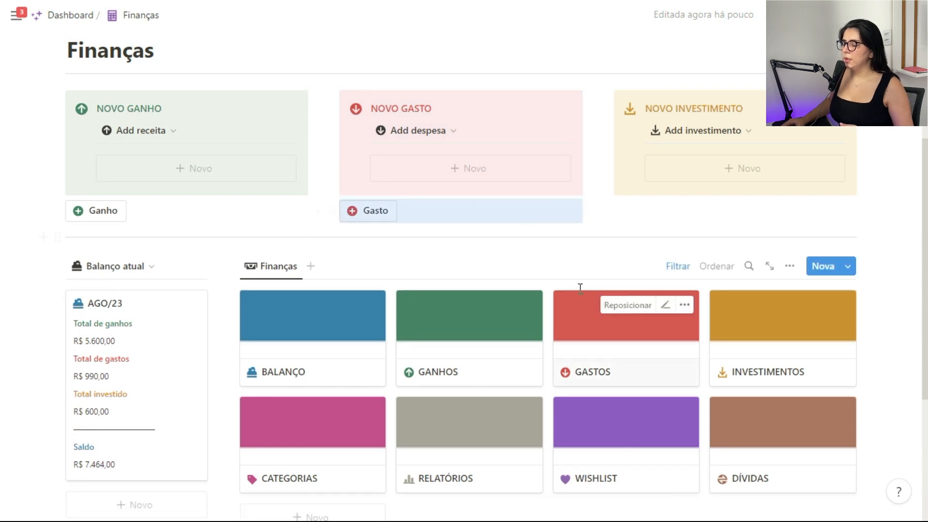
scroll(228, 121, "up", 2)
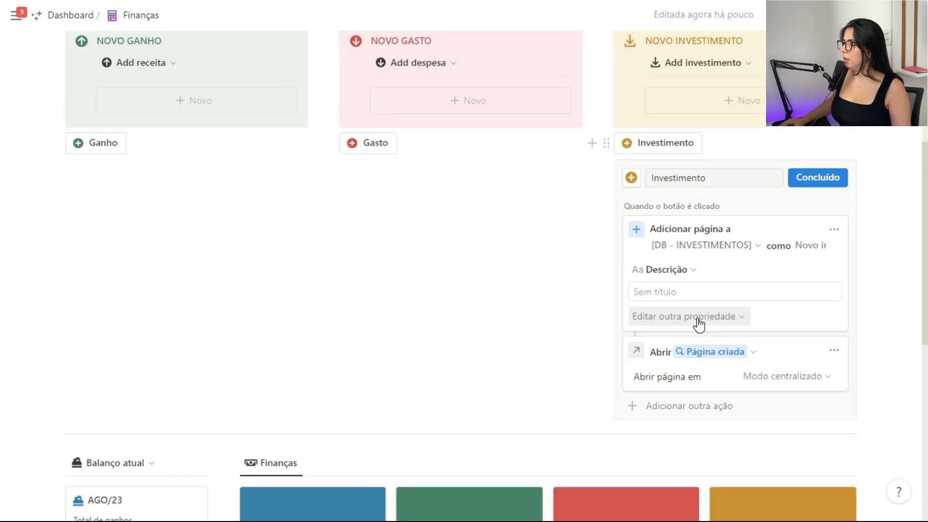
- Add the Balanço property to the Investimento button's page action and set it to AGO/23
left_click(698, 320)
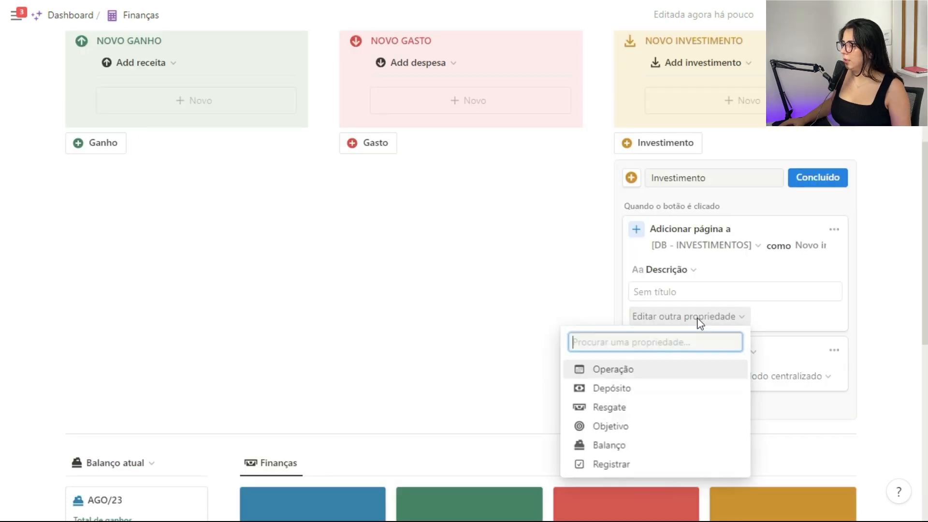
left_click(627, 448)
left_click(683, 348)
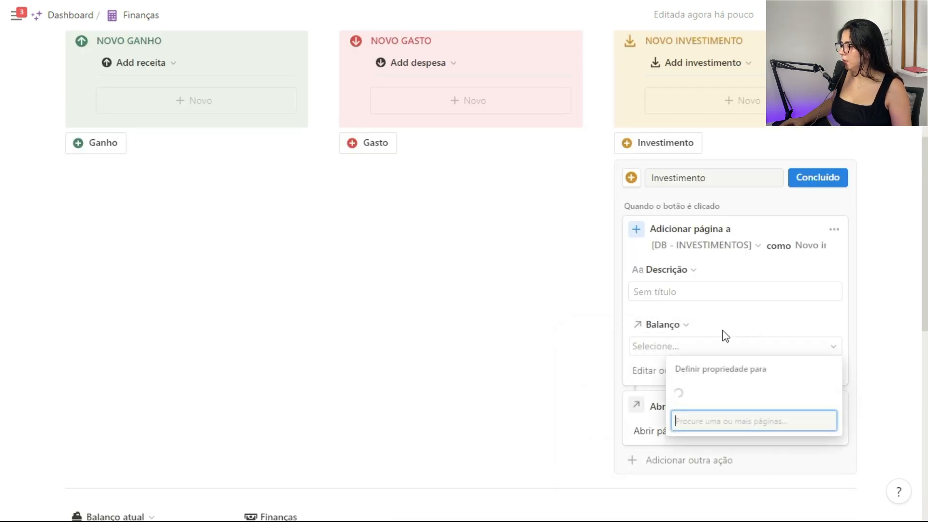
left_click(712, 143)
- Add the Objetivo property to the Investimento button's page action, set it to Reserva, and close the button's settings
left_click(683, 370)
left_click(627, 329)
left_click(732, 401)
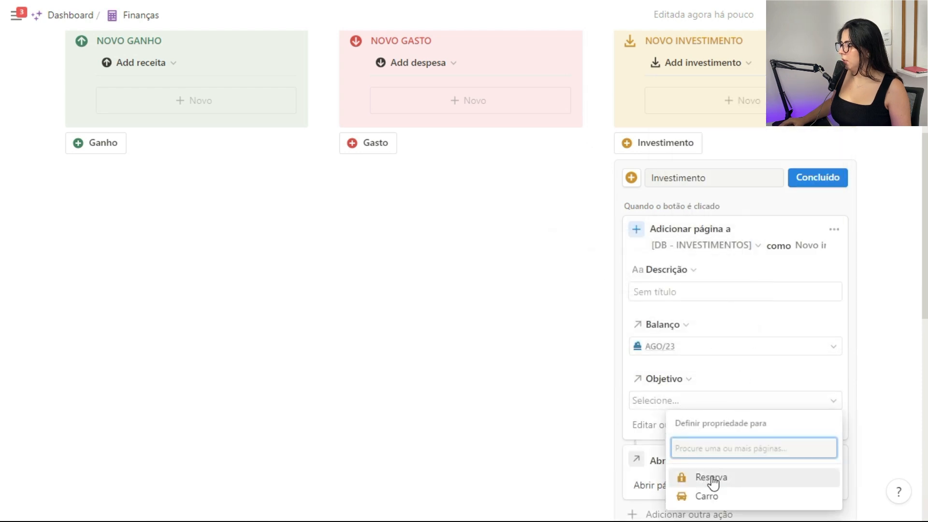
left_click(711, 478)
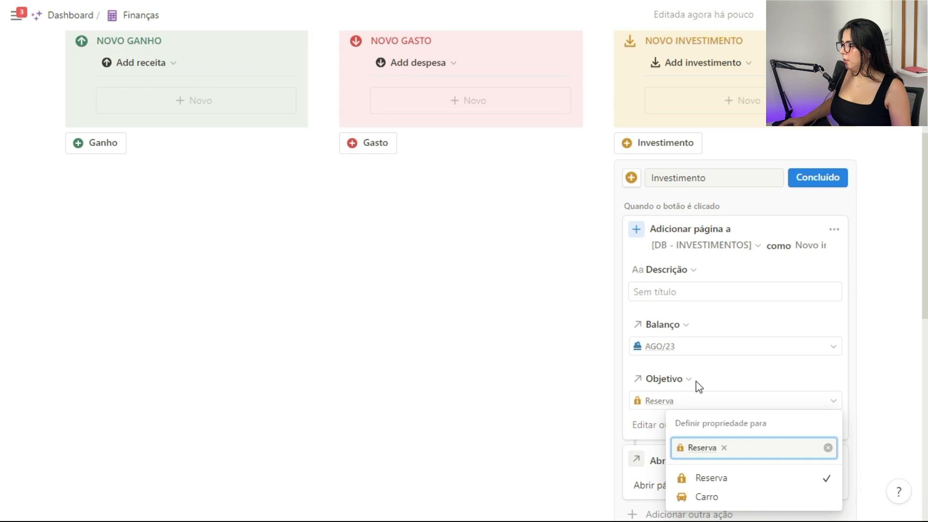
left_click(725, 383)
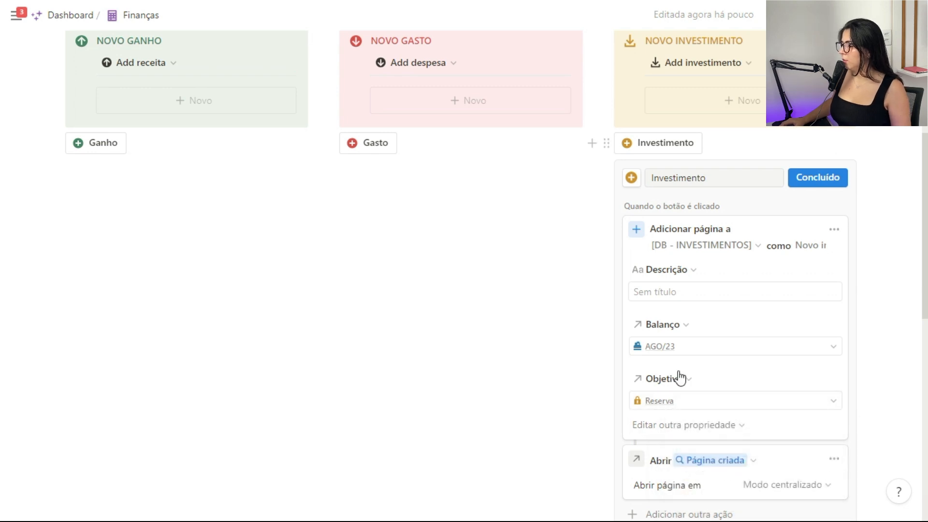
scroll(663, 358, "down", 2)
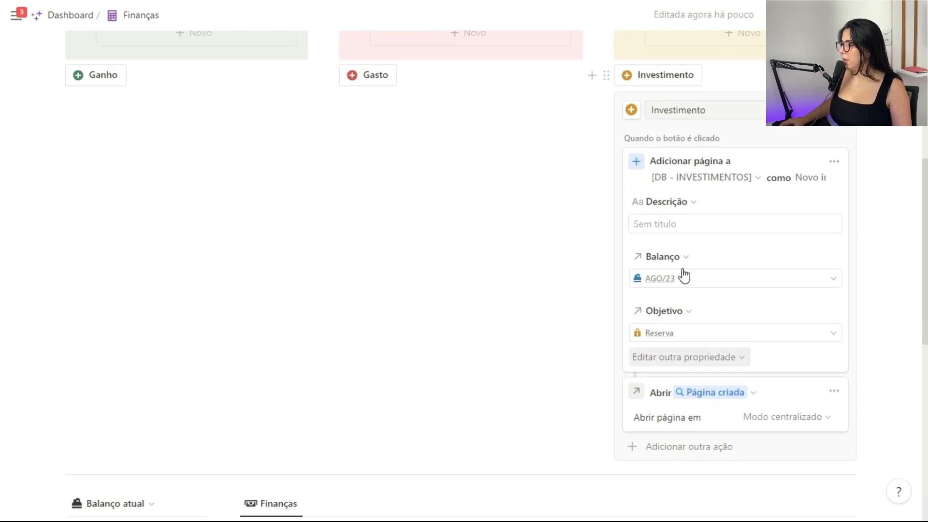
left_click(689, 204)
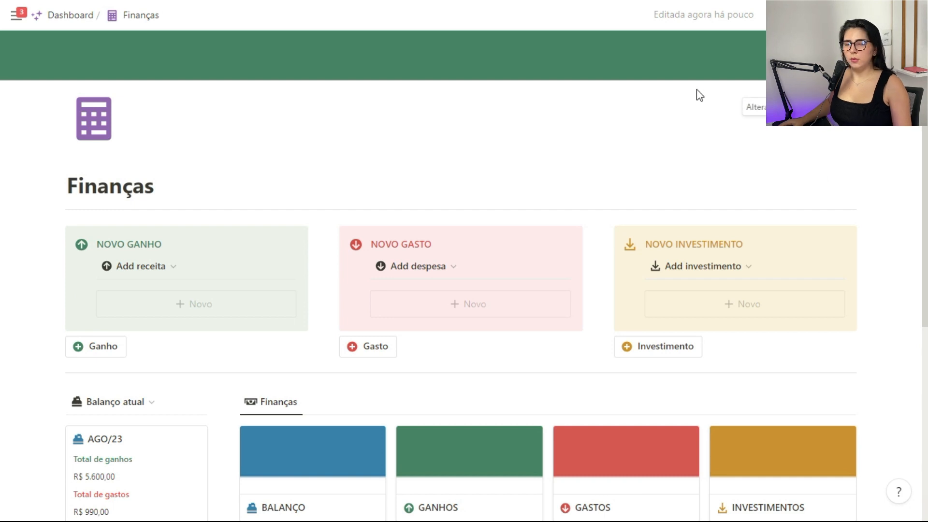
- Try moving the NOVO GANHO, NOVO GASTO and NOVO INVESTIMENTO callouts below the Finanças gallery, and undo the move
left_click_drag(28, 244, 896, 283)
left_click_drag(58, 240, 73, 394)
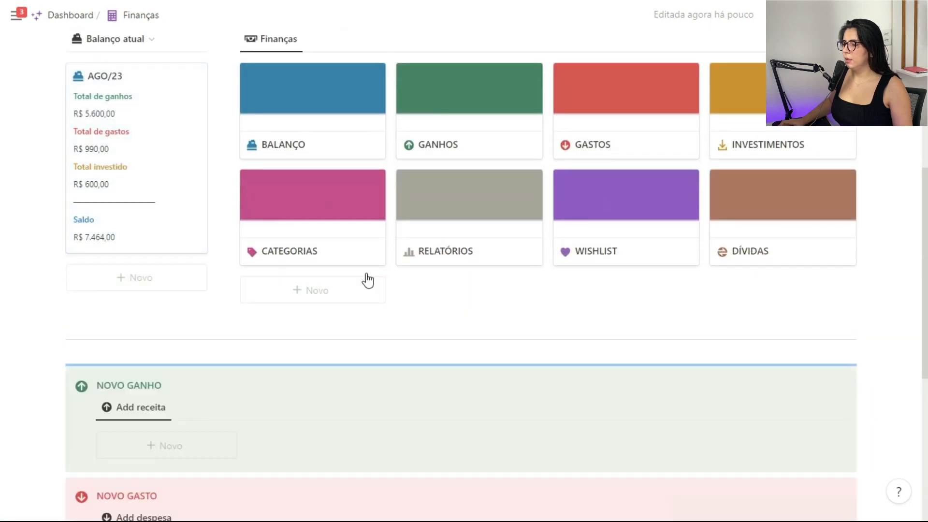
scroll(368, 281, "up", 7)
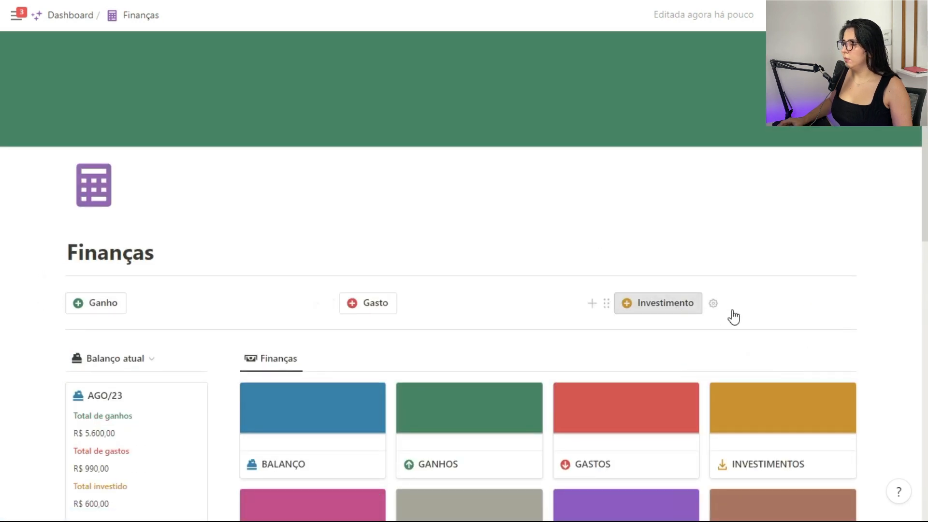
scroll(339, 206, "down", 5)
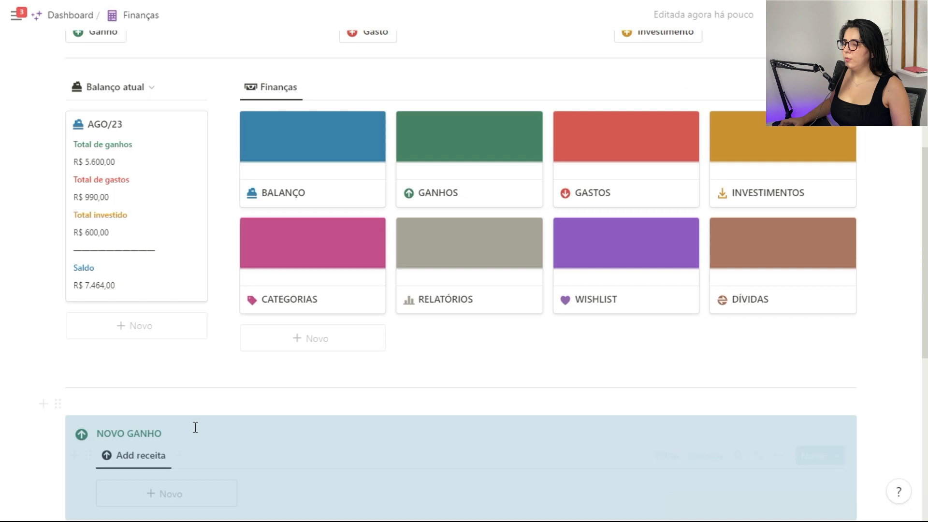
scroll(373, 338, "down", 5)
scroll(375, 347, "up", 5)
scroll(370, 342, "up", 5)
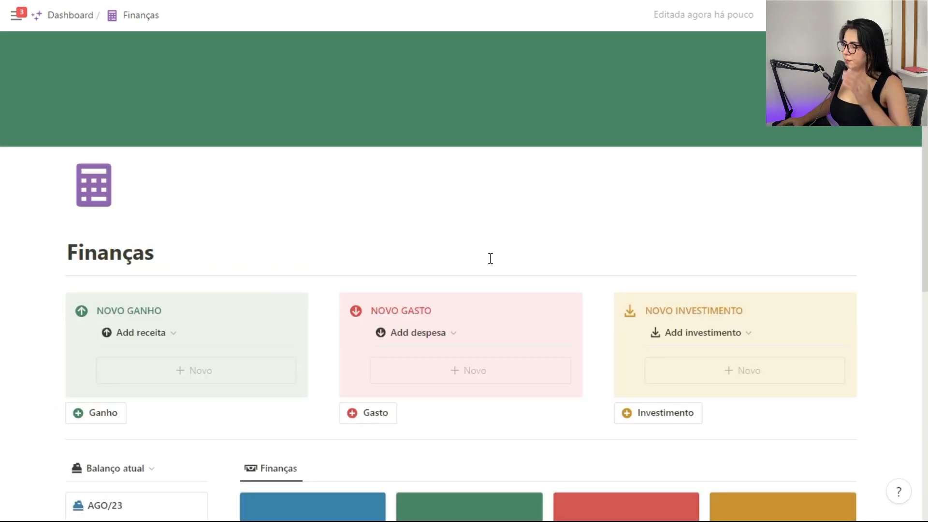
- Open the GANHOS page and duplicate the Novo ganho template of its Mês atual database
scroll(512, 238, "down", 4)
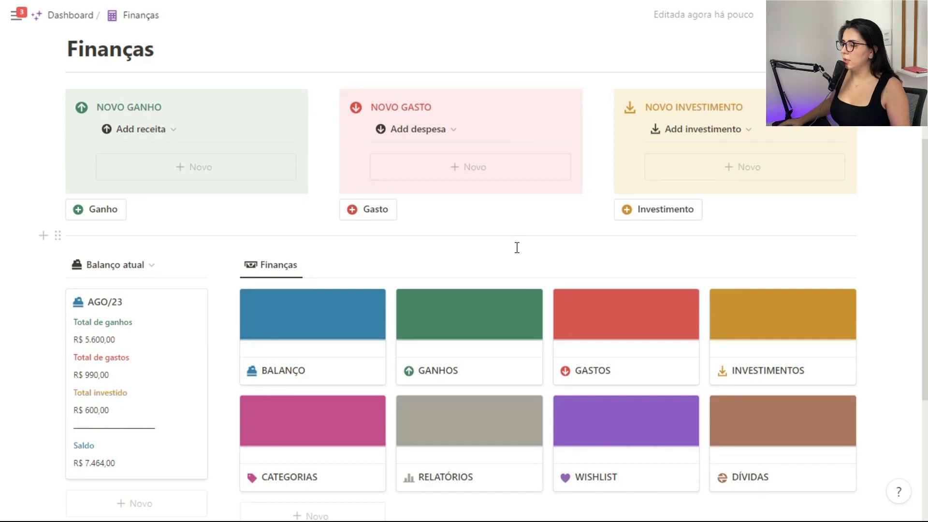
left_click(487, 345)
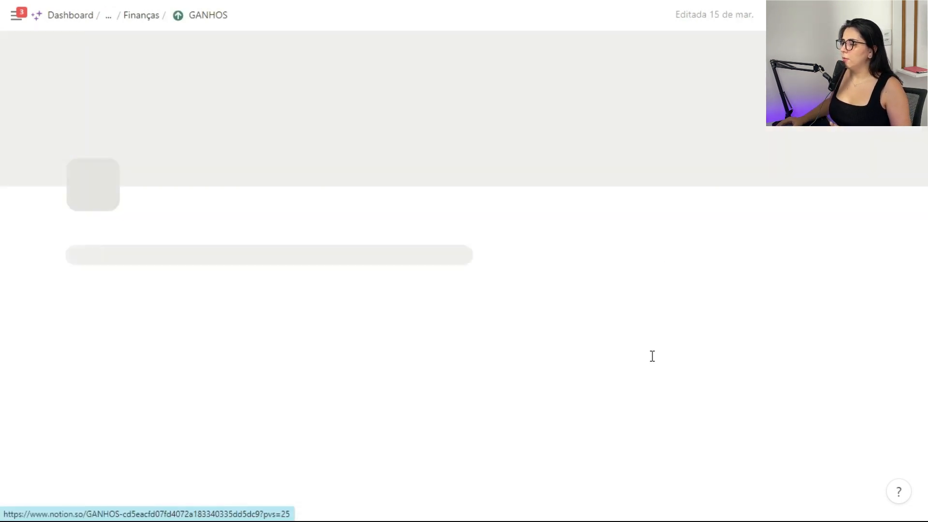
scroll(457, 255, "down", 2)
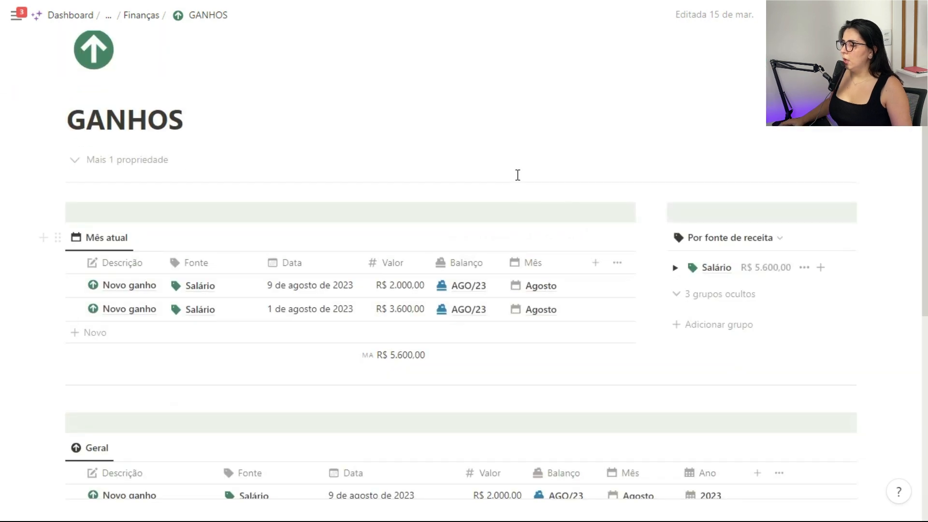
scroll(518, 238, "up", 1)
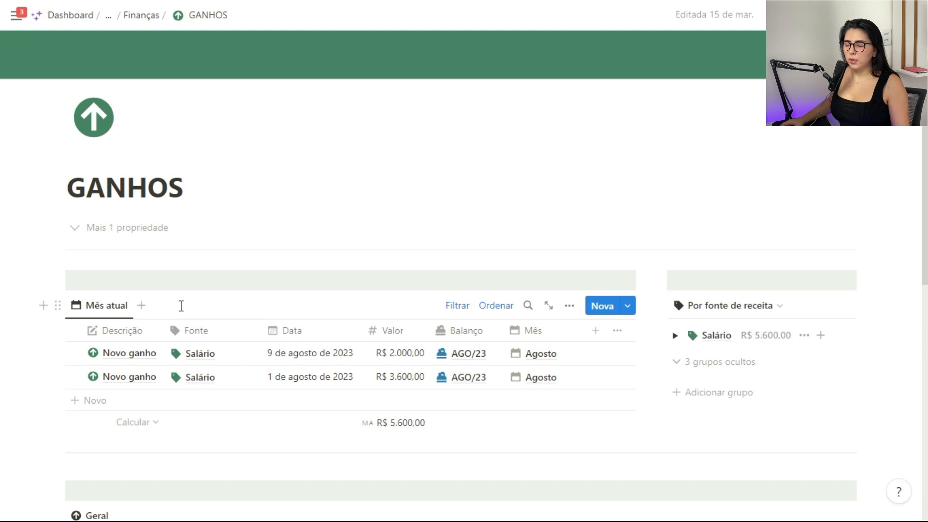
left_click(629, 312)
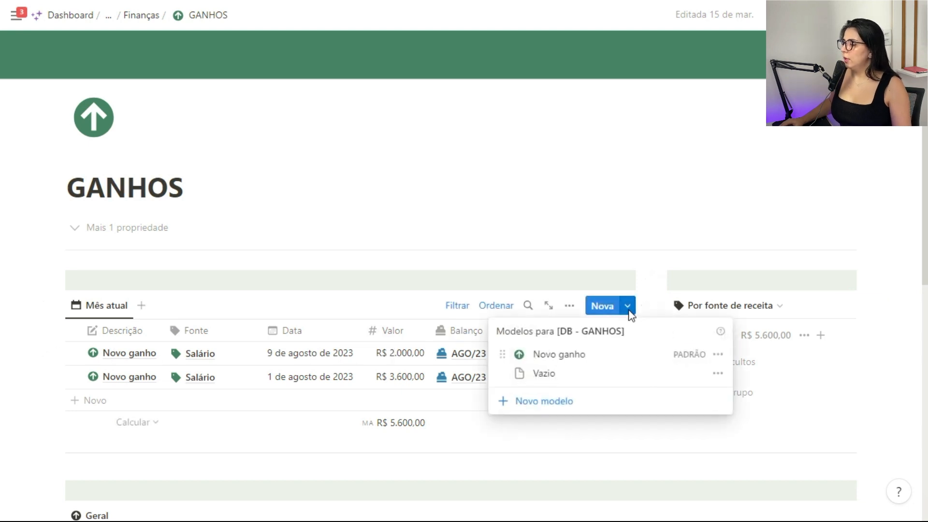
left_click(719, 357)
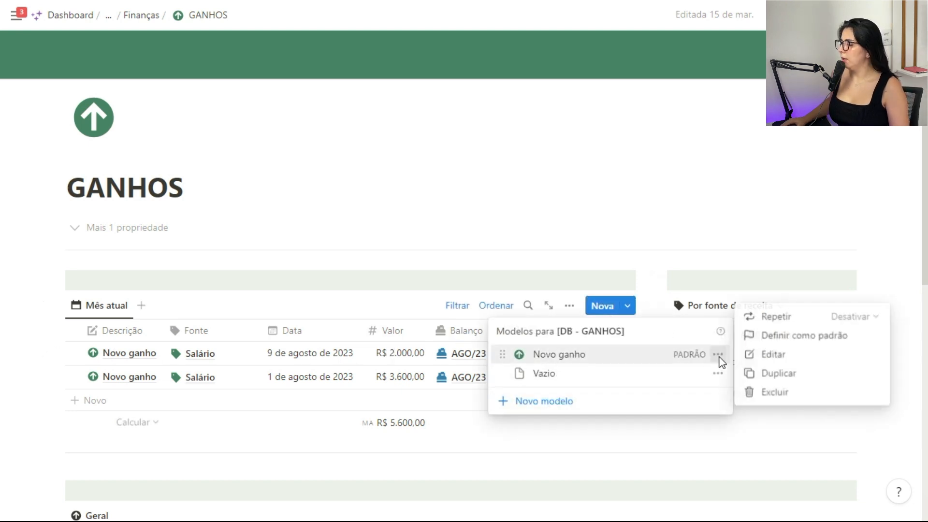
left_click(773, 373)
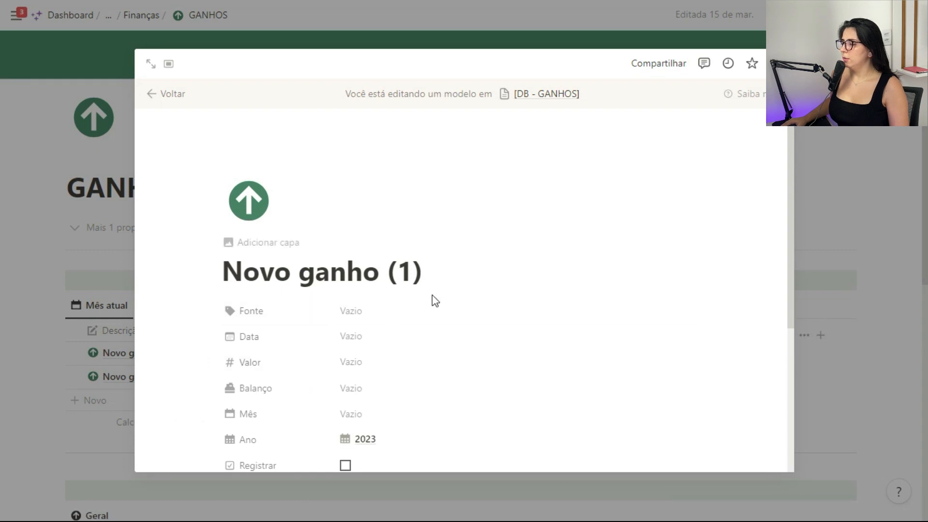
- Rename the duplicated Novo ganho template as Salário
key("BackSpace")
key("BackSpace")
key("BackSpace")
key("BackSpace")
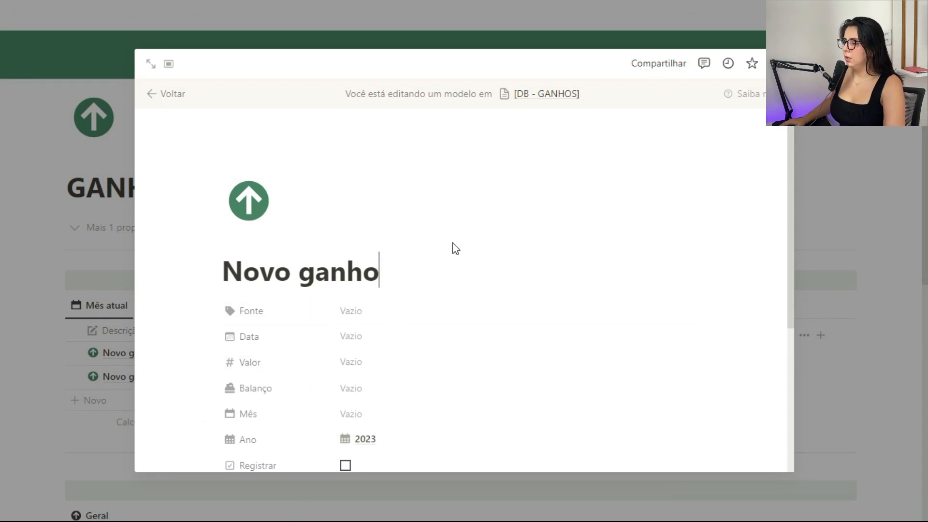
triple_click(299, 276)
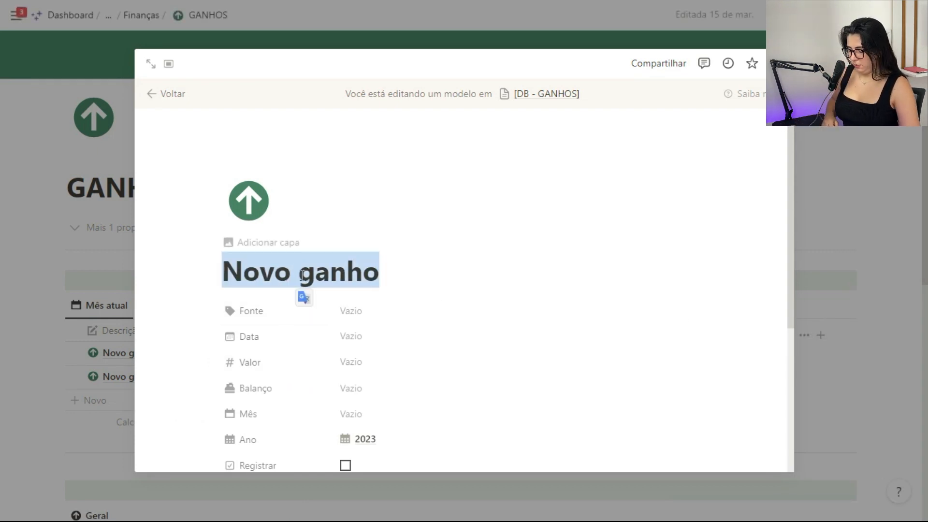
type("Sala")
key("BackSpace")
type("ário")
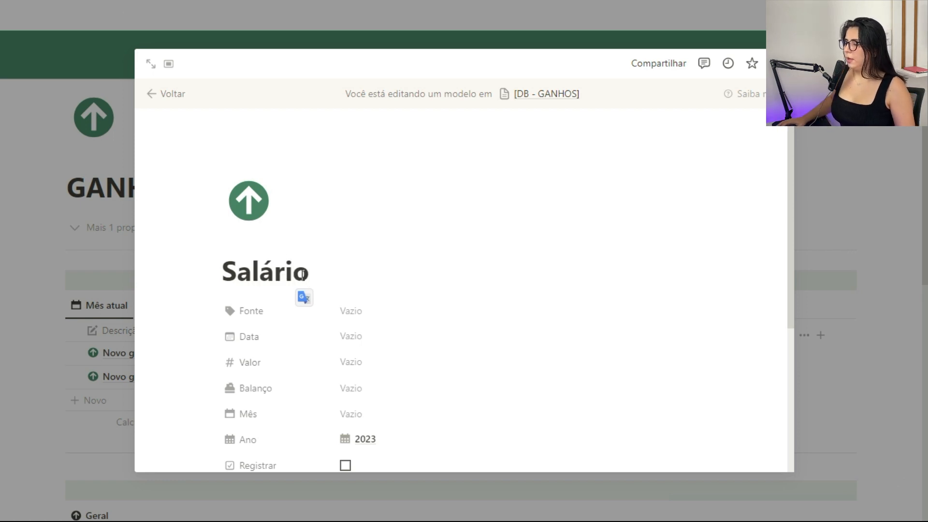
- Set the Salário template's Fonte to Salário and its Valor to 3.000, and return to the GANHOS page
scroll(440, 268, "down", 3)
left_click(382, 194)
left_click(400, 328)
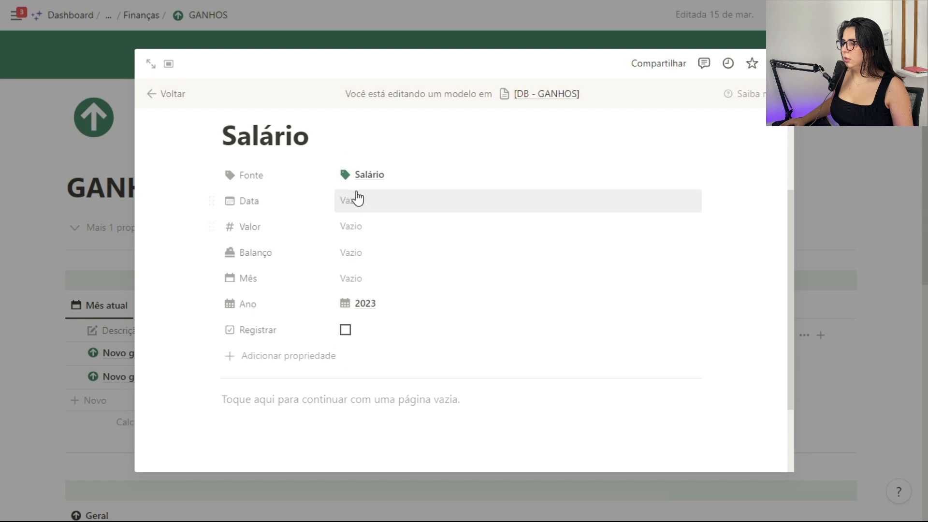
left_click(360, 231)
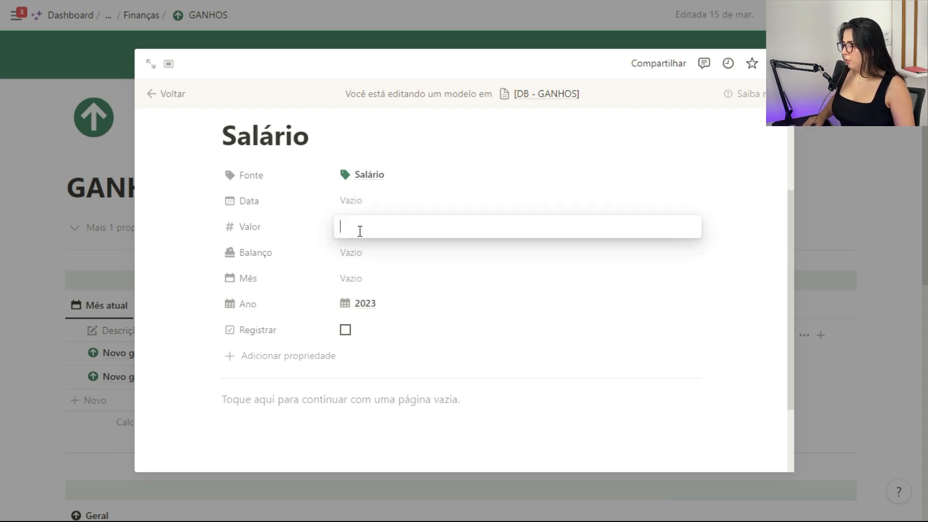
type("3.000")
key("Return")
scroll(477, 356, "up", 2)
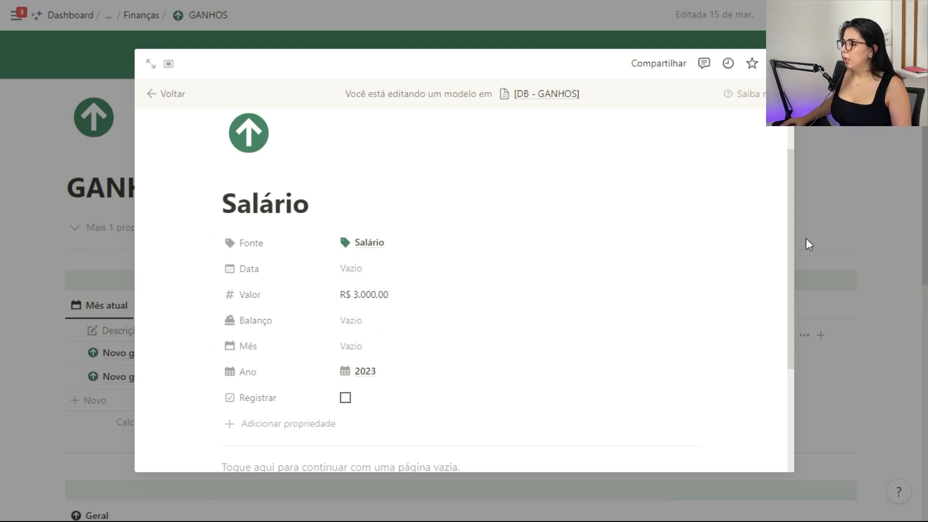
left_click(826, 212)
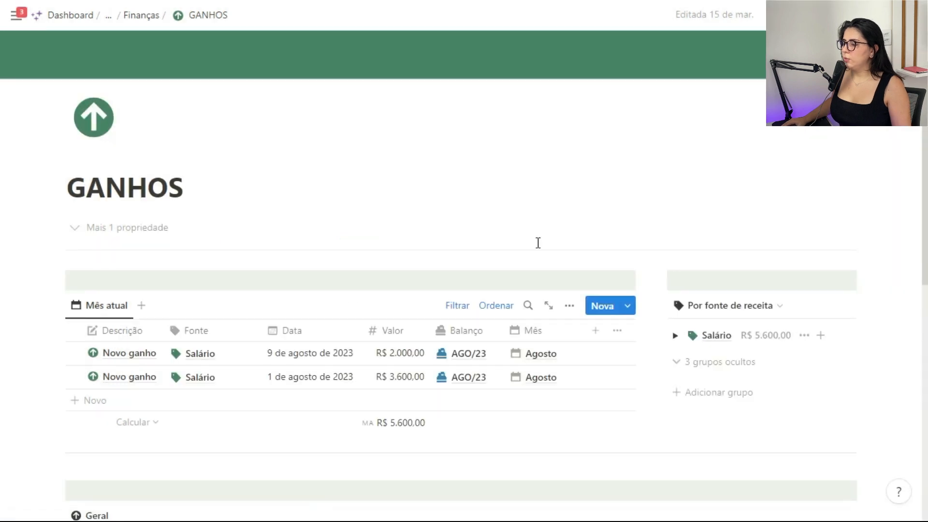
- Examine the repeat frequency options available for the Salário template
left_click(628, 309)
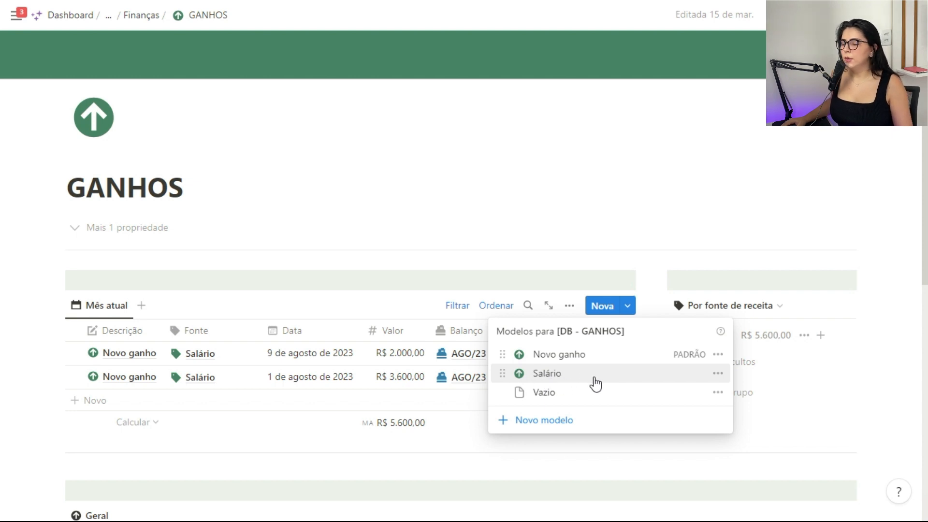
left_click(719, 374)
left_click(865, 341)
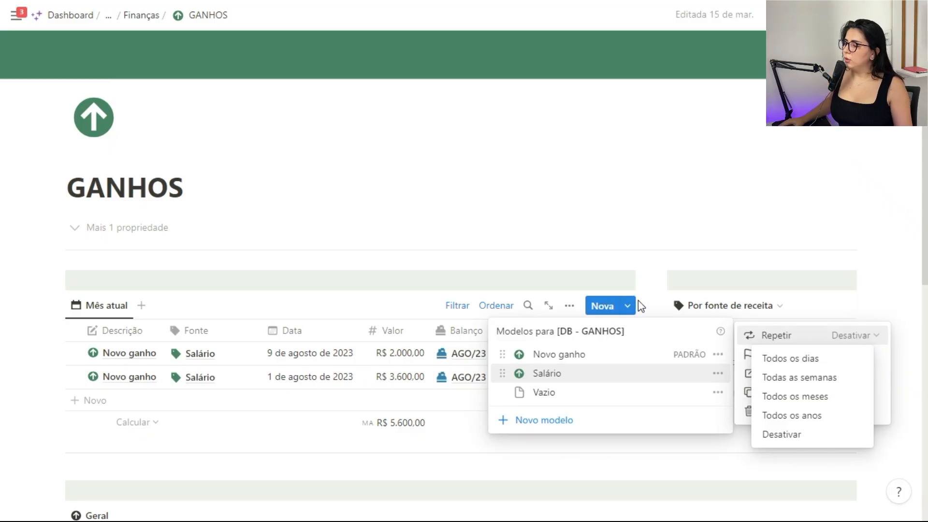
left_click(638, 301)
- Examine the type options of the Data property and the date picker of the first Mês atual entry
left_click(290, 332)
left_click(290, 333)
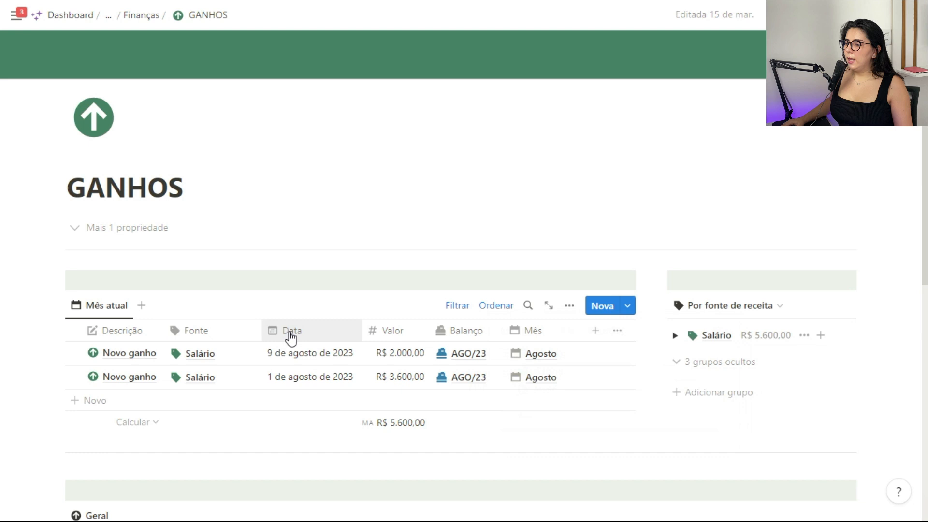
left_click(290, 333)
left_click(369, 146)
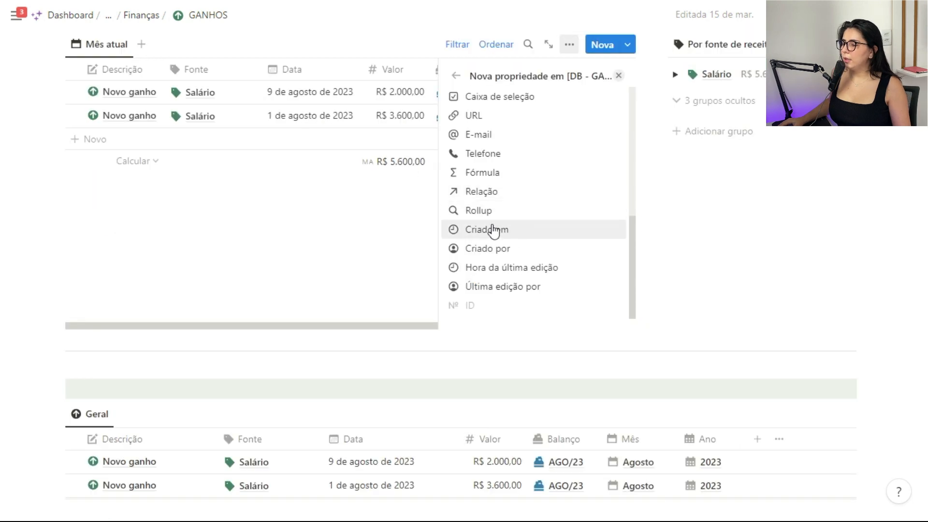
scroll(489, 233, "up", 6)
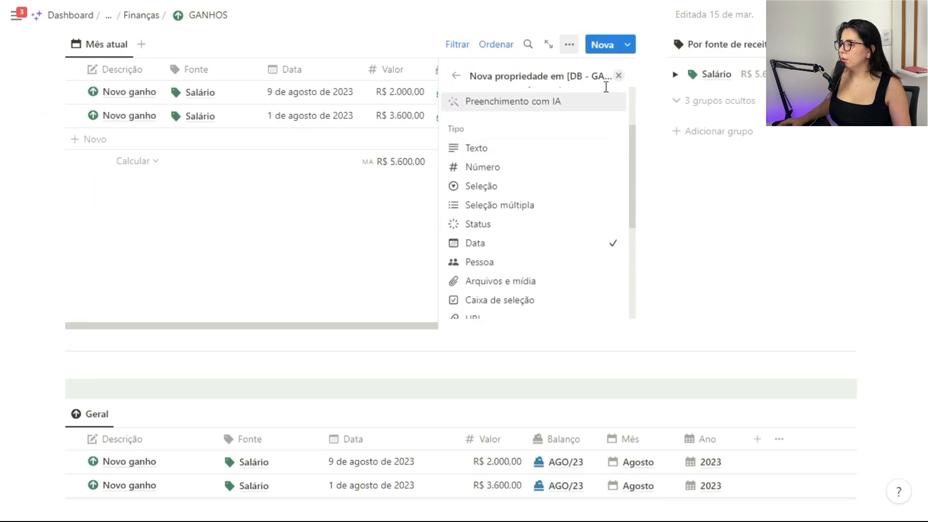
left_click(619, 76)
scroll(211, 285, "up", 4)
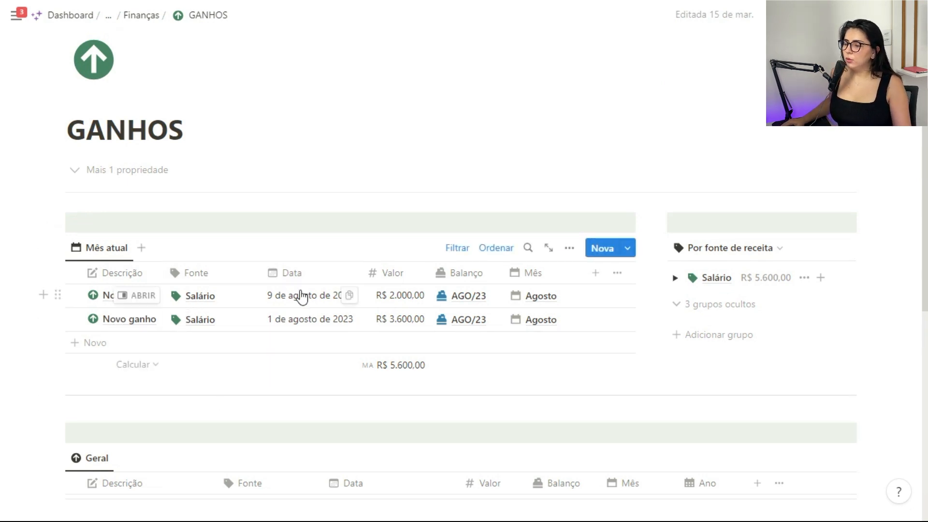
left_click(302, 297)
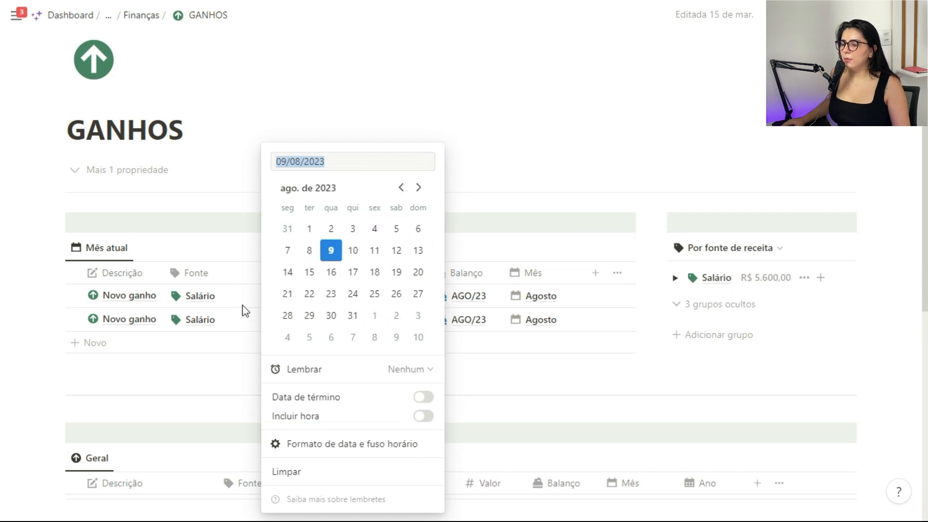
key("Escape")
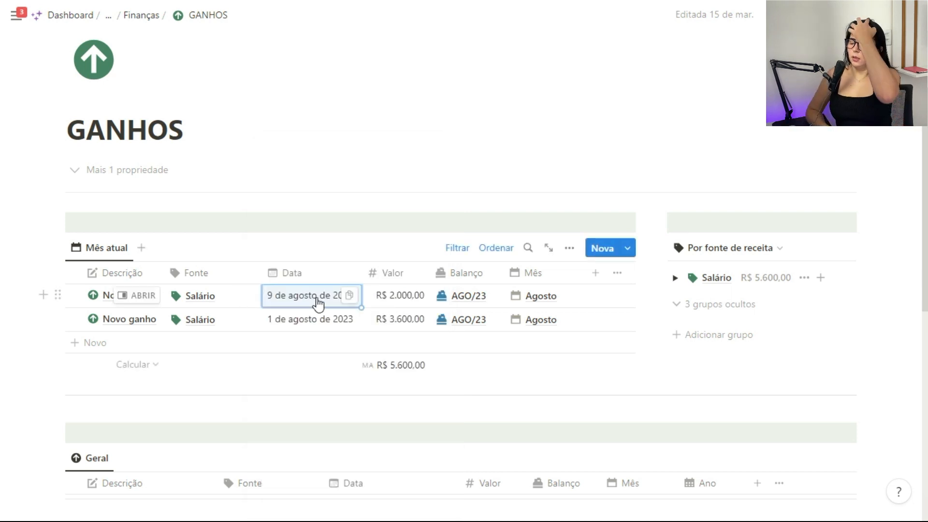
- Set the Salário template to repeat every 1 month, starting 9 de ago. de 2023 at 10:54, and save the schedule
left_click(628, 249)
left_click(718, 316)
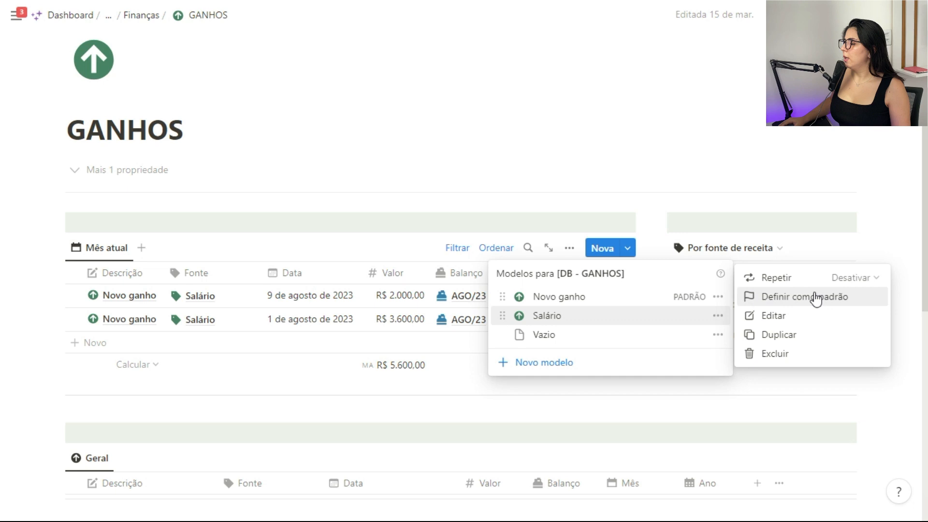
left_click(865, 279)
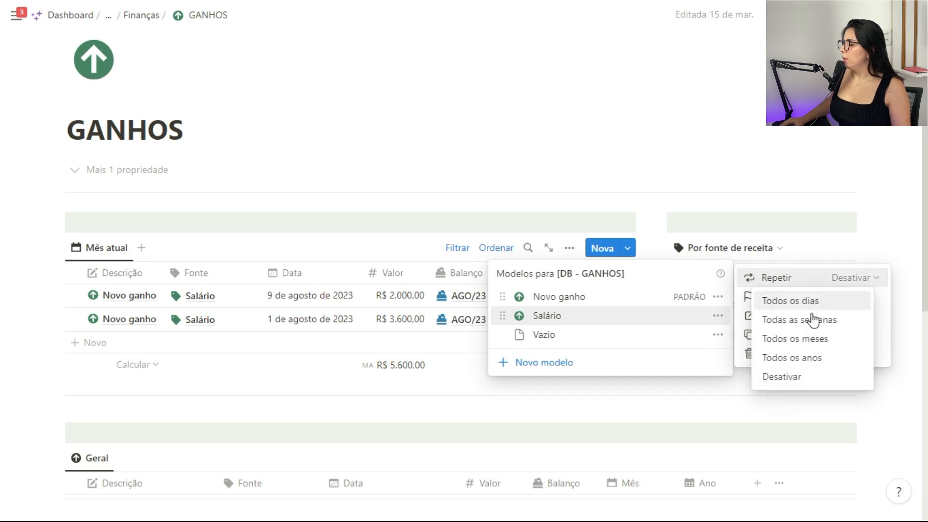
left_click(806, 340)
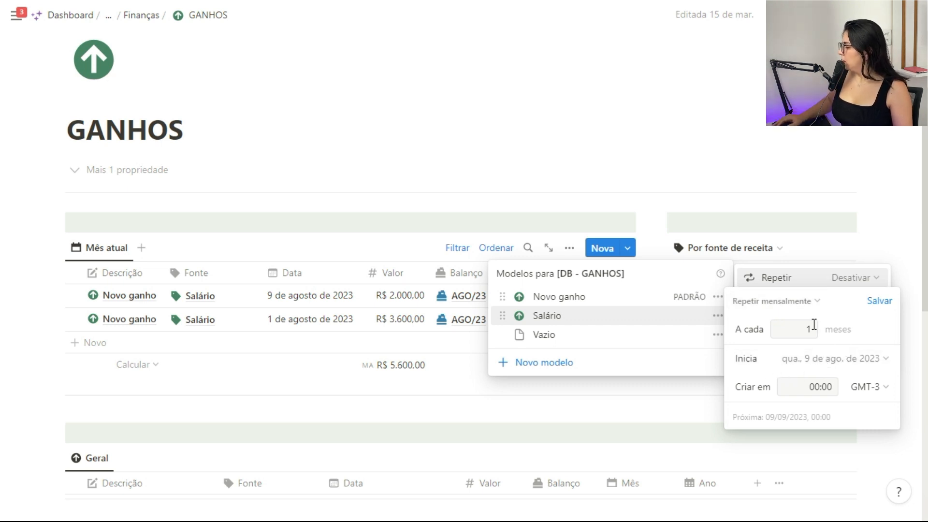
left_click(817, 387)
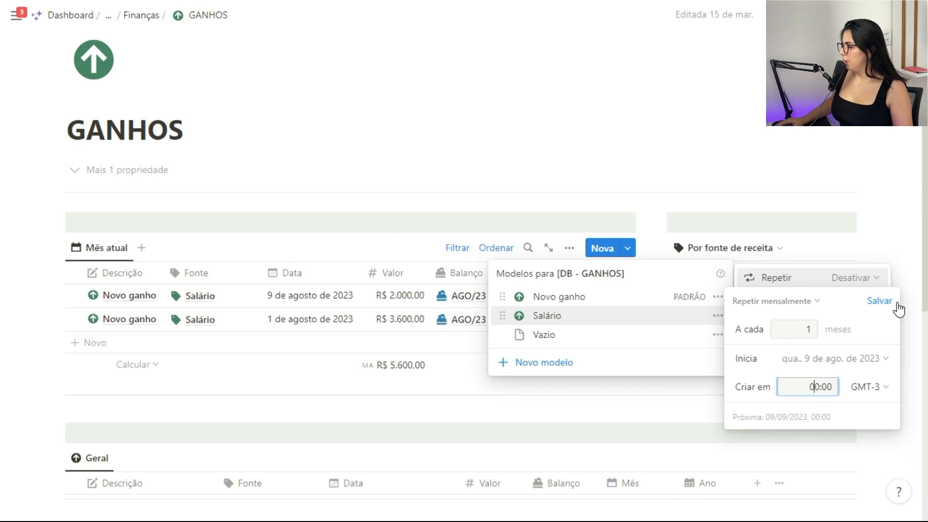
key("Right")
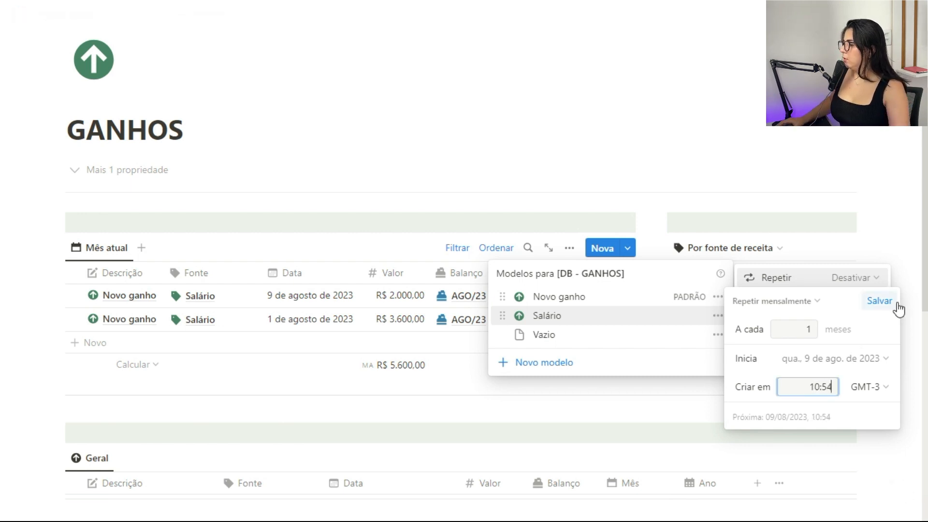
left_click(897, 303)
left_click(901, 248)
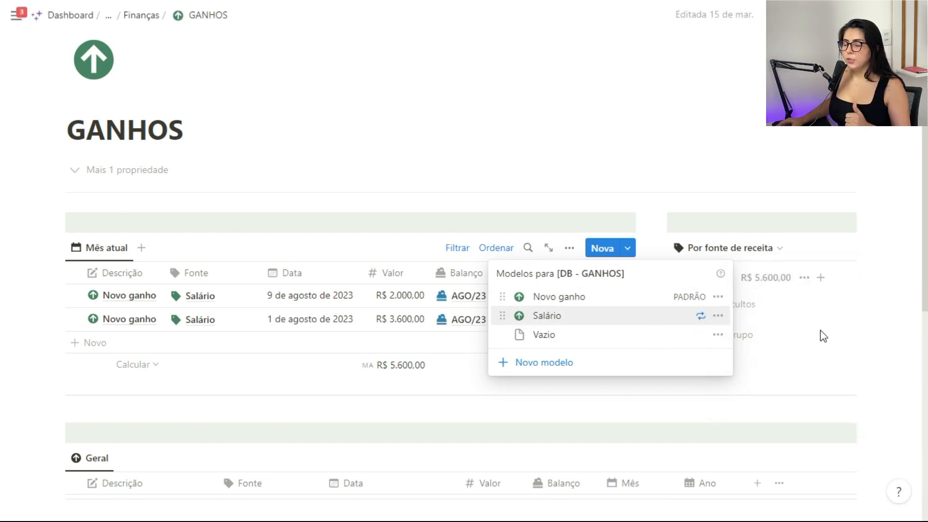
left_click(861, 325)
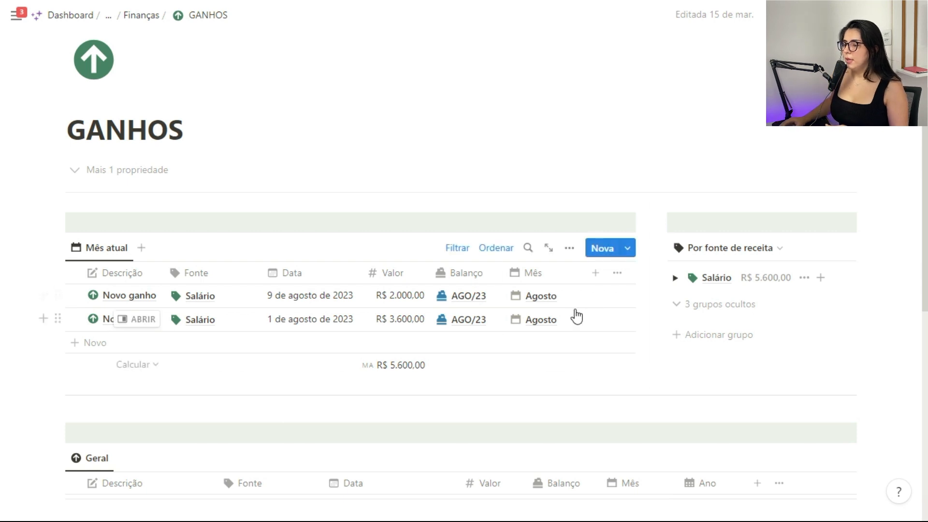
- Return to the Finanças page, open the Salário entry under NOVO GANHO, and set its Data to 9 de agosto de 2023
left_click(141, 18)
left_click(140, 19)
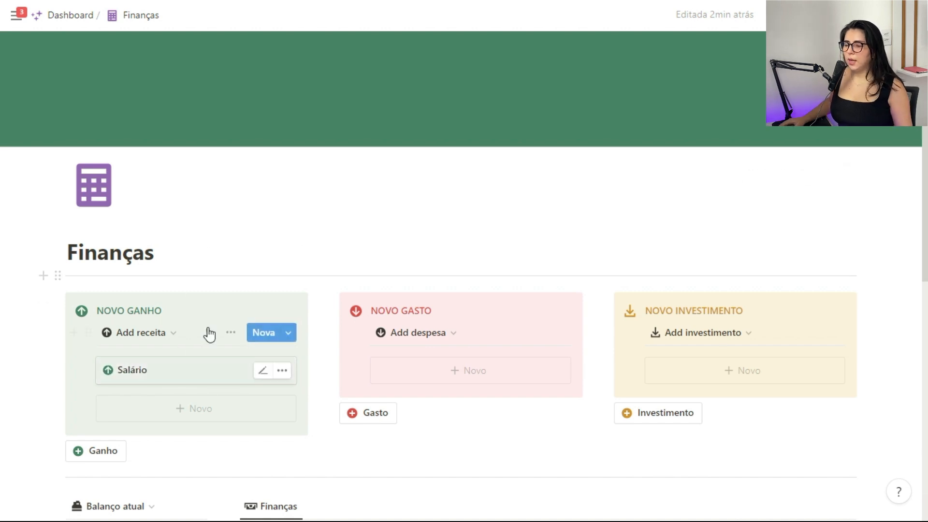
left_click(153, 376)
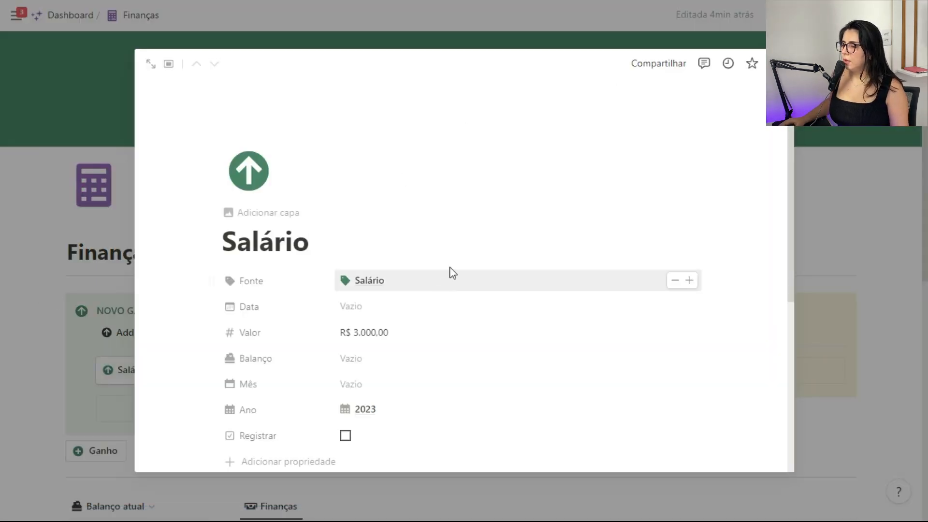
left_click(366, 317)
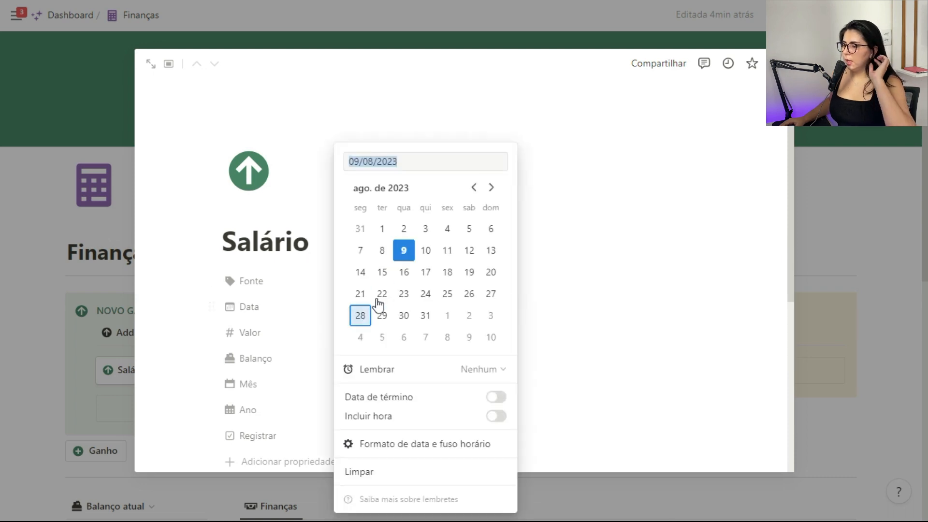
left_click(404, 250)
- Link the Salário entry to the AGO/23 Balanço and the Agosto Mês, mark it as Registrar, and close it
left_click(364, 353)
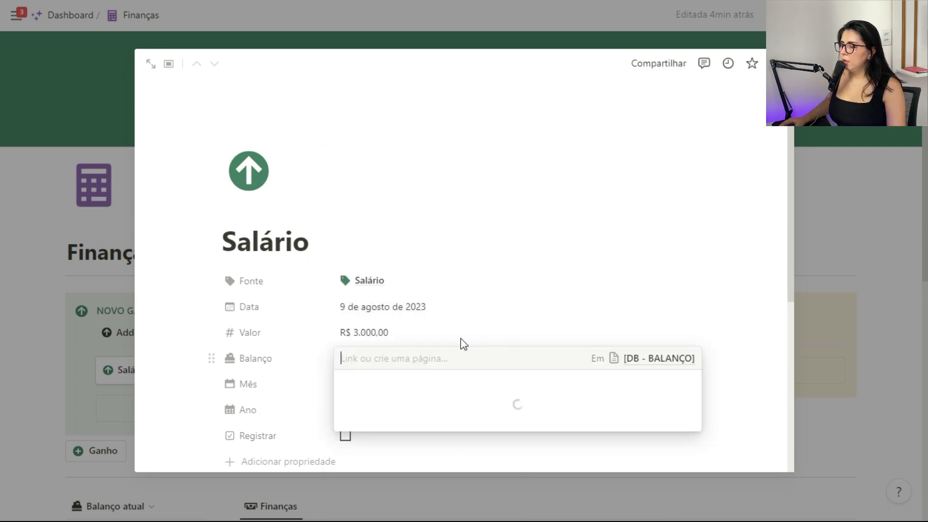
left_click(418, 182)
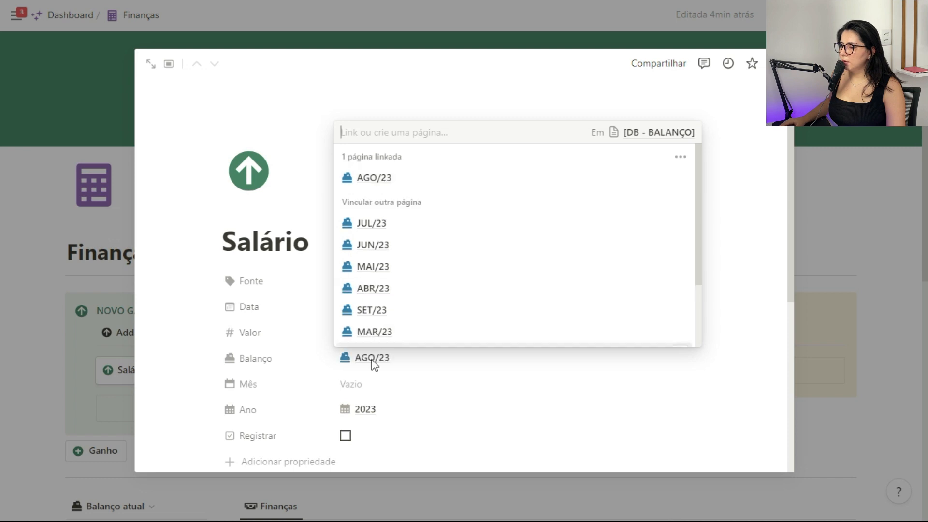
left_click(360, 392)
left_click(360, 392)
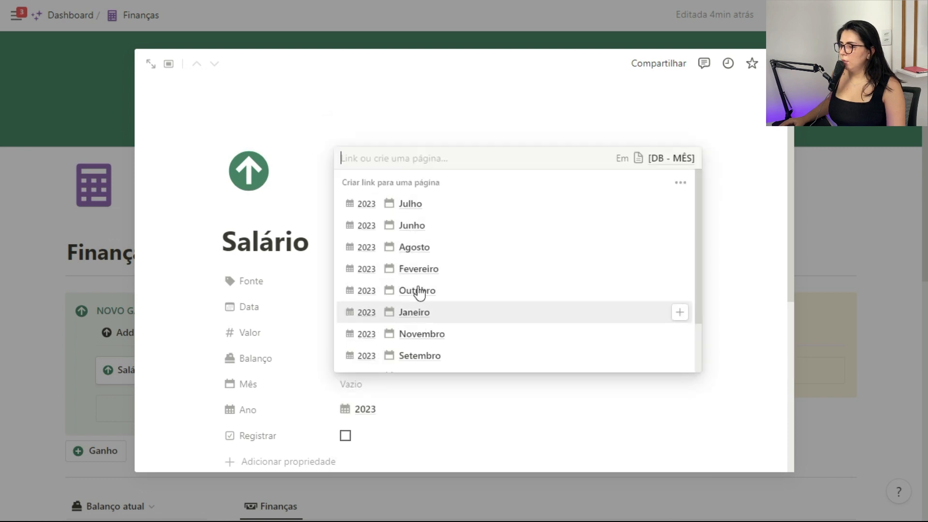
left_click(405, 247)
left_click(339, 382)
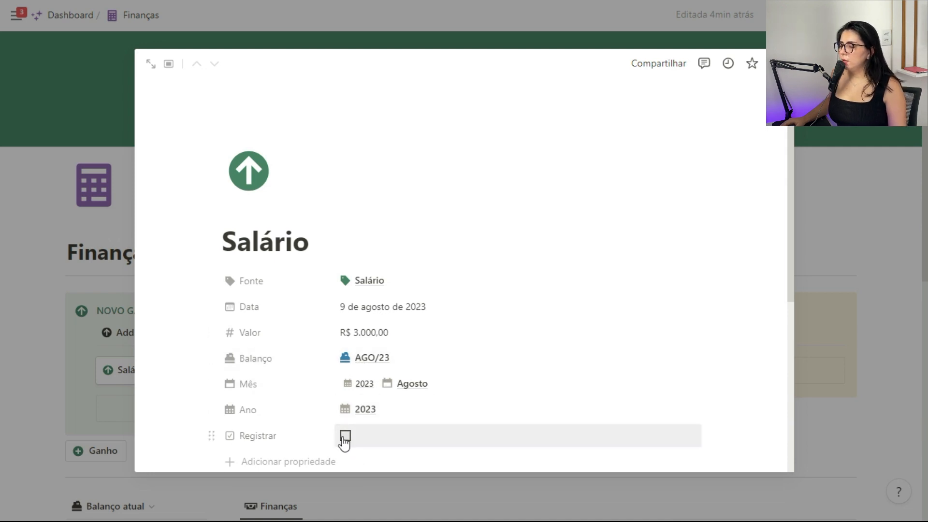
left_click(345, 436)
left_click(841, 399)
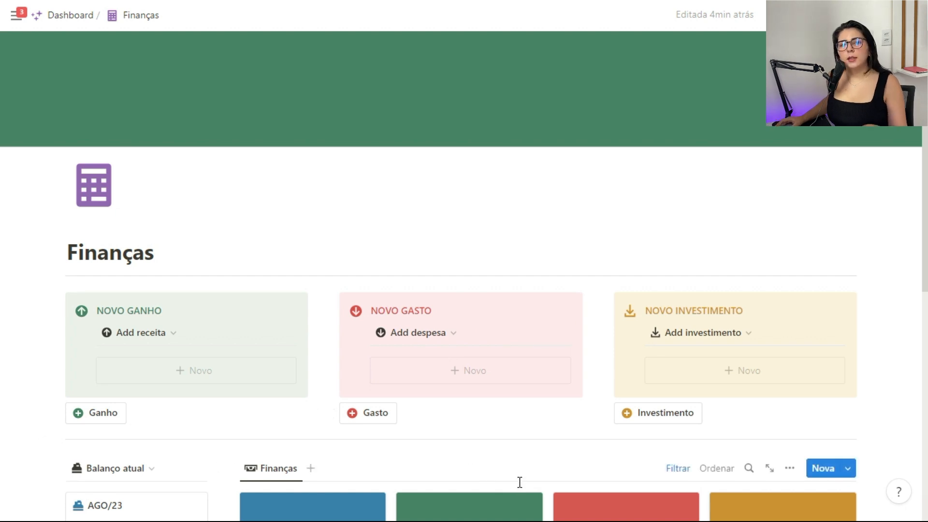
- Generate the pre-filled expense entries with the Gasto button and review the properties of the first Novo gasto entry
scroll(370, 353, "down", 2)
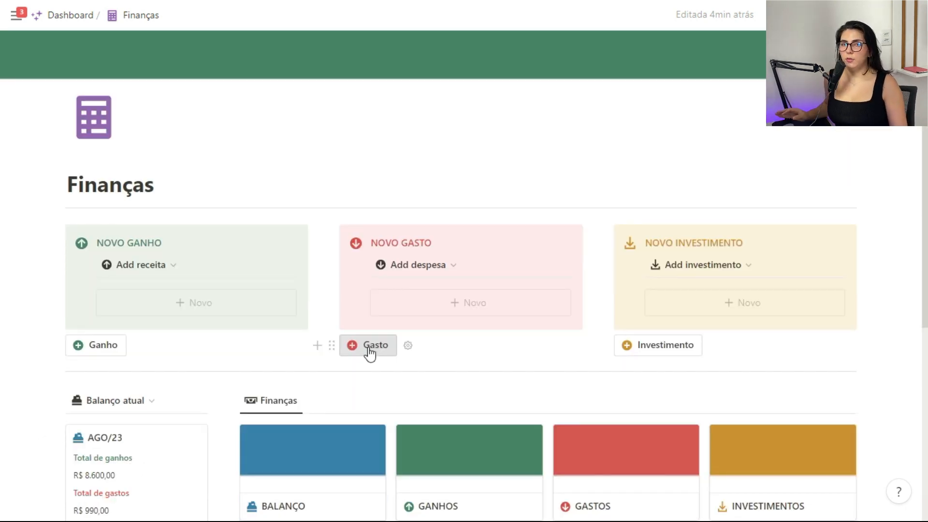
left_click(369, 346)
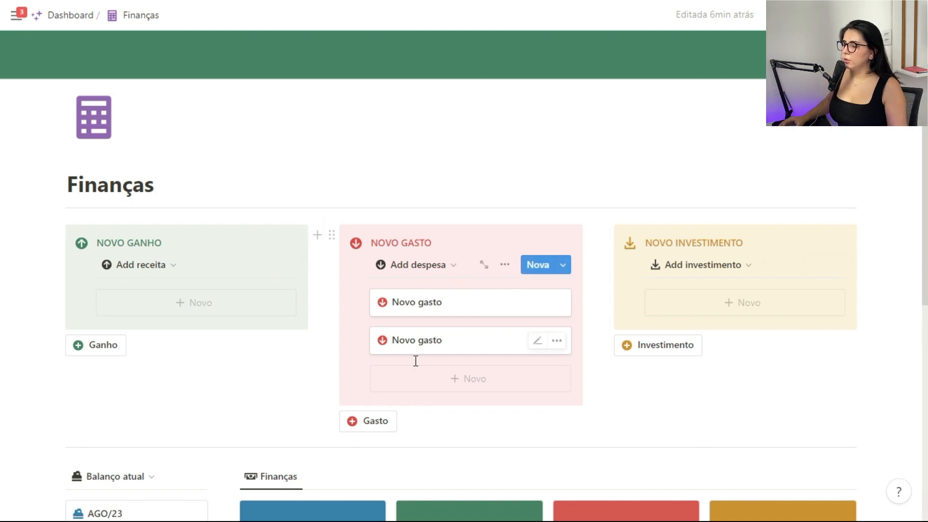
left_click(486, 303)
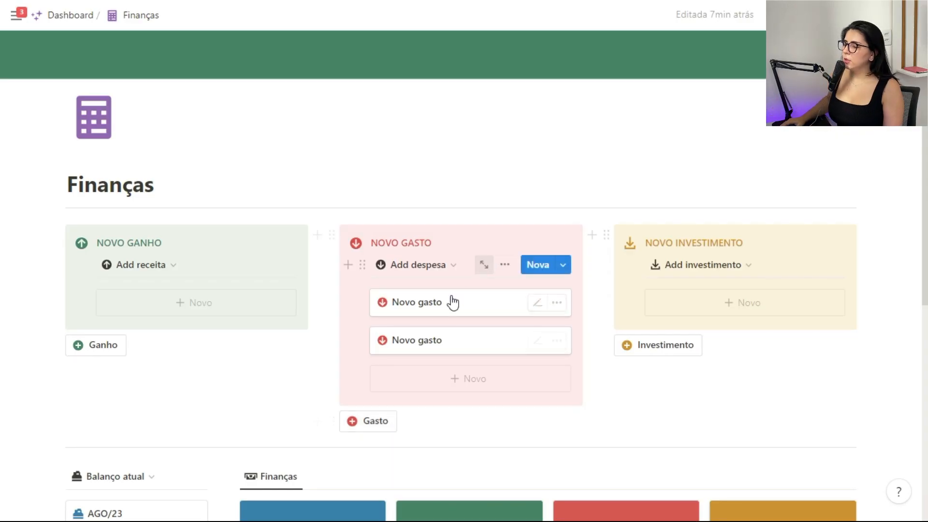
left_click(466, 308)
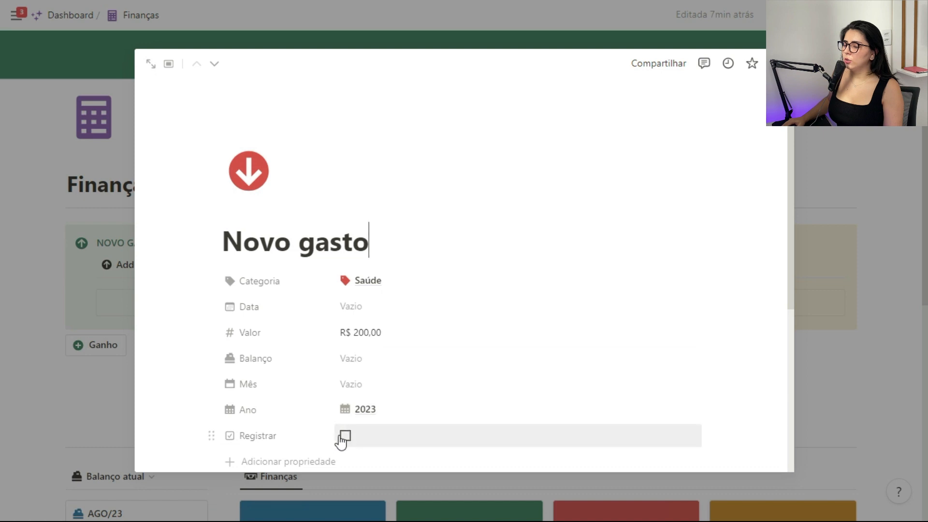
left_click(820, 364)
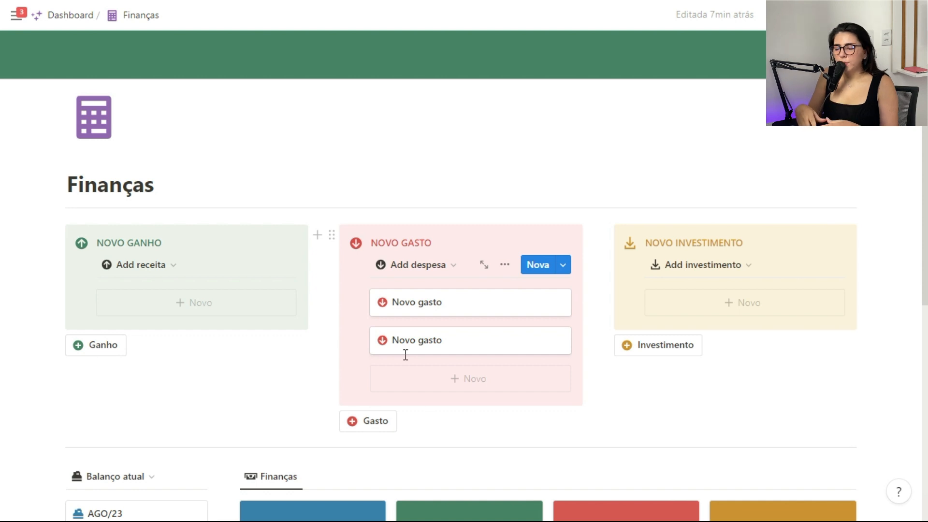
- Duplicate the Gasto button and delete the action that adds a page to [DB - GASTOS] from the copy
left_click(332, 421)
left_click(222, 382)
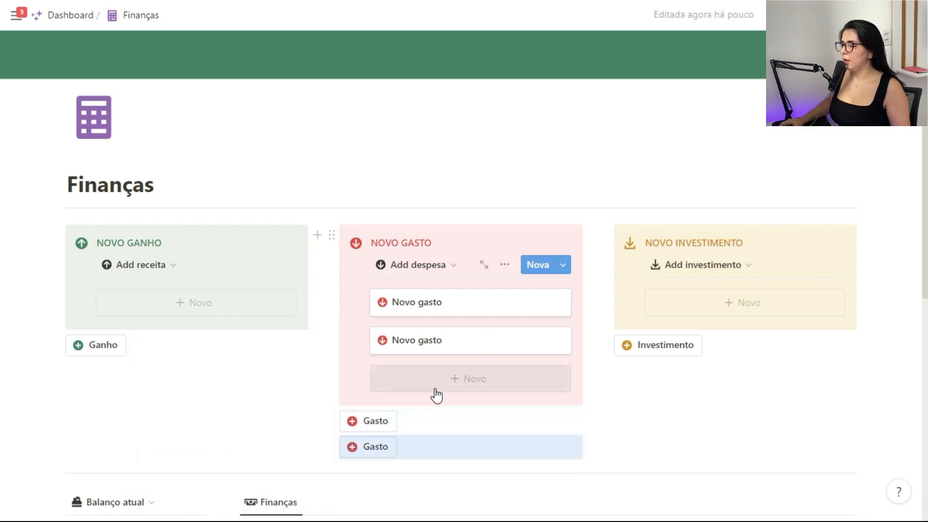
left_click(408, 446)
scroll(495, 384, "down", 4)
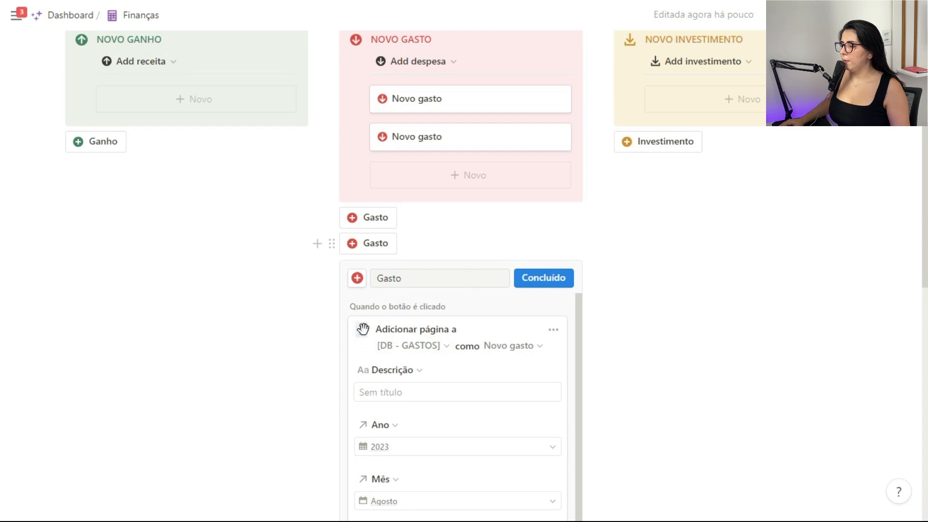
left_click(554, 332)
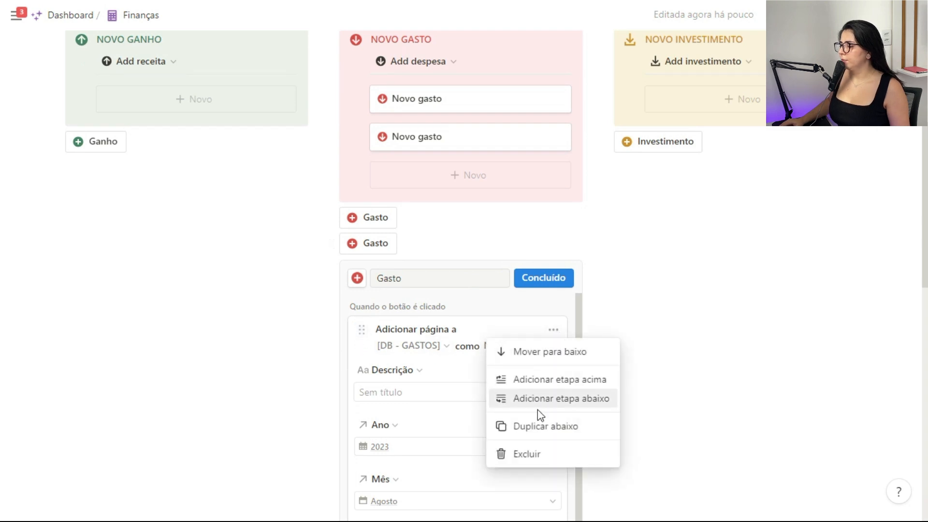
left_click(536, 454)
- Add an Editar páginas action for [DB - GASTOS] to the duplicated button, placed before its Abrir action
left_click(378, 385)
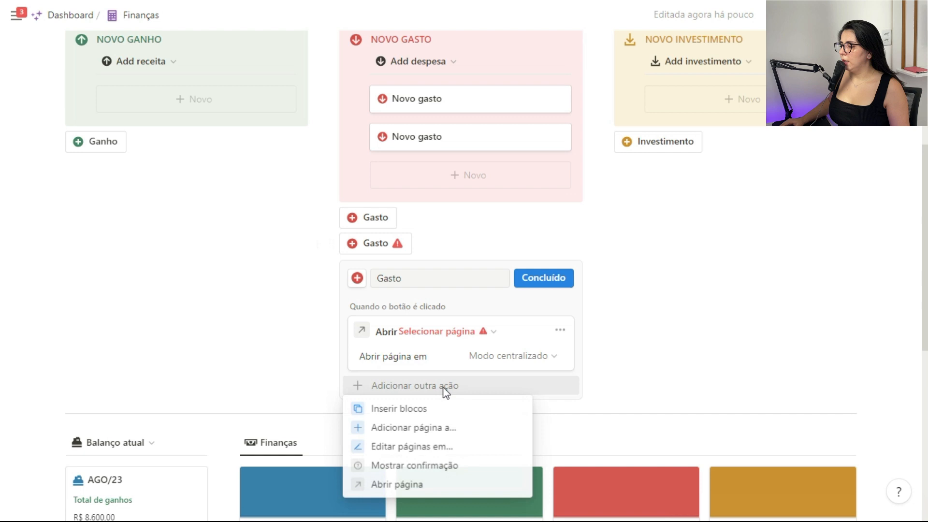
left_click(407, 447)
left_click_drag(361, 390, 443, 348)
left_click(444, 346)
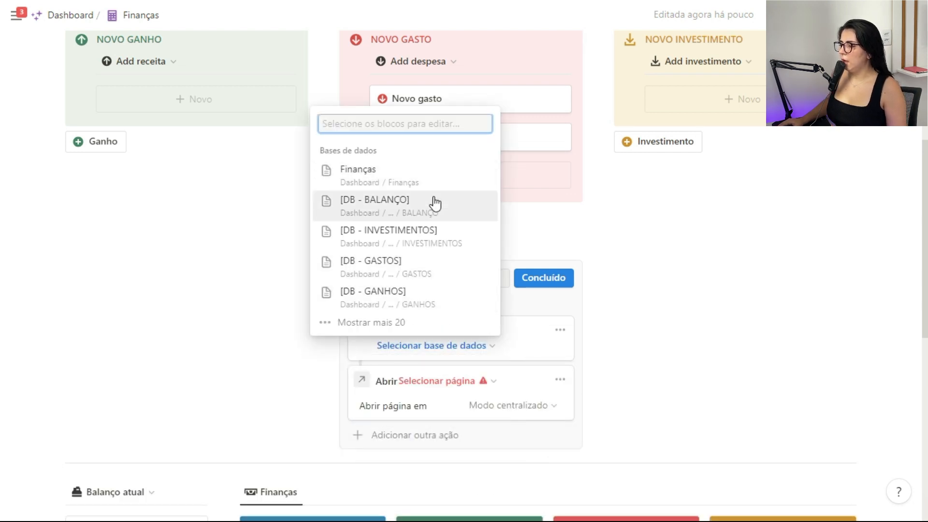
left_click(401, 261)
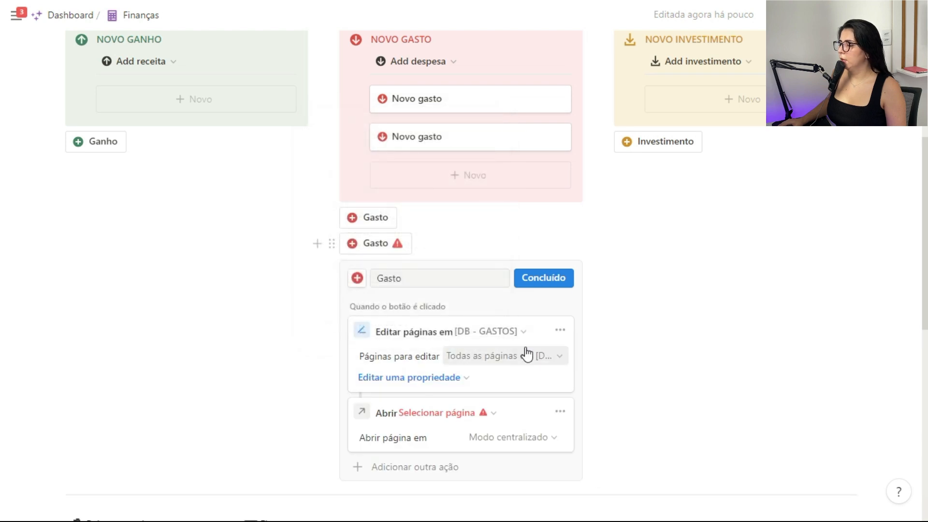
- Filter the pages to edit to those where Registrar is Desmarcadas
left_click(486, 363)
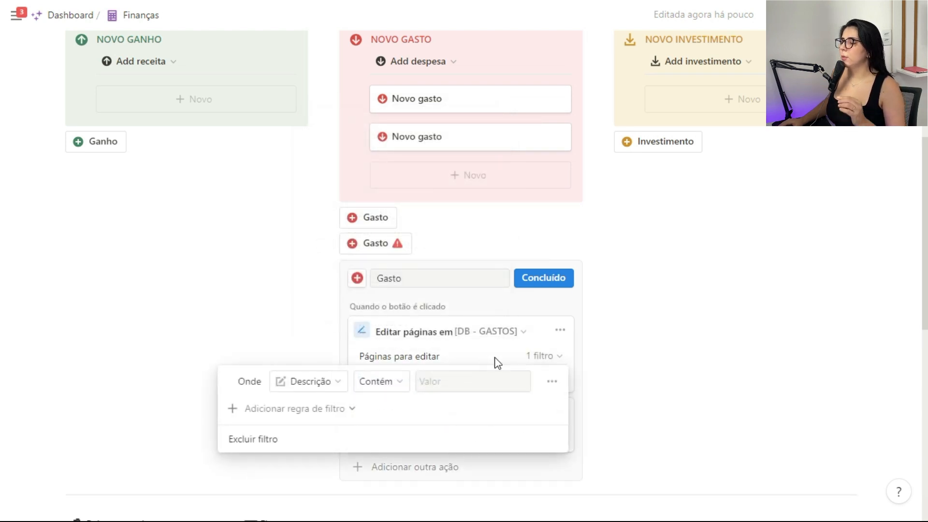
left_click(298, 383)
left_click(277, 340)
left_click(416, 385)
left_click(456, 385)
left_click(459, 385)
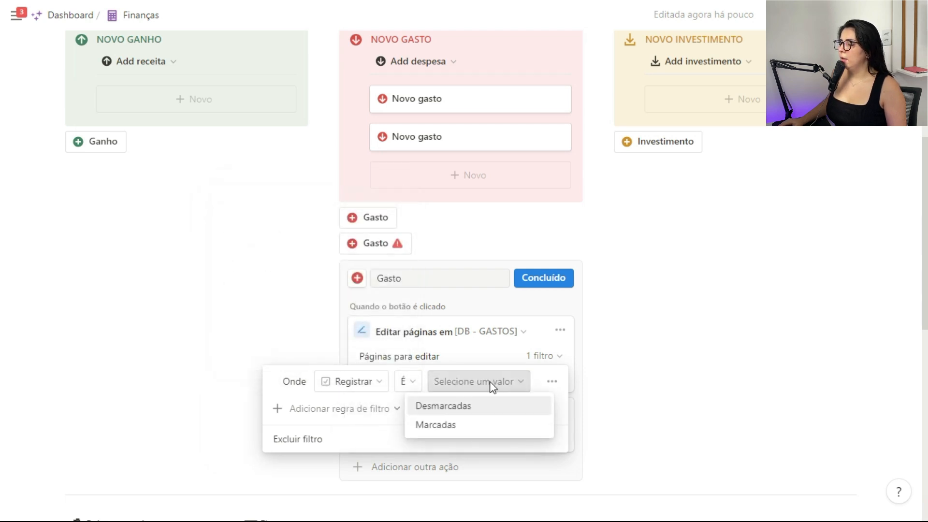
left_click(457, 409)
left_click(541, 340)
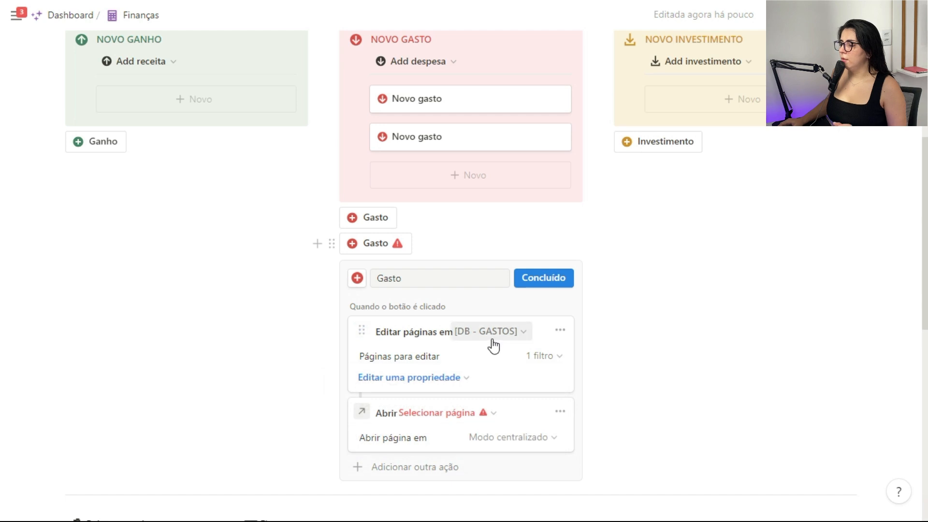
- Make the edit action replace the Balanço property with AGO/23
scroll(493, 346, "down", 3)
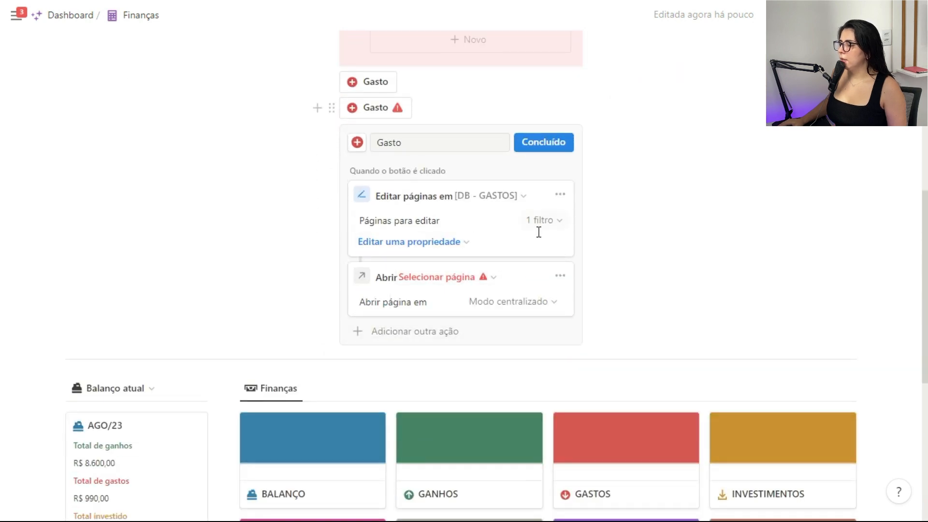
left_click(411, 242)
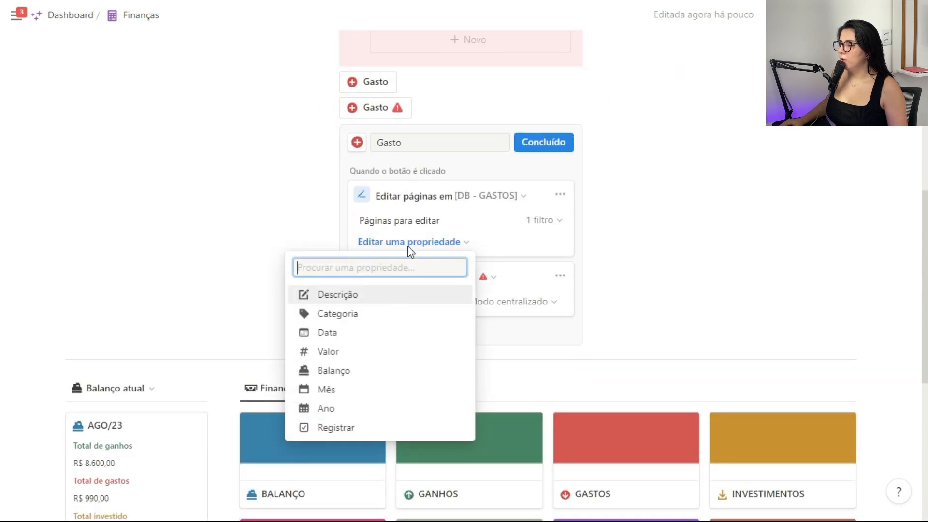
left_click(346, 377)
left_click(498, 269)
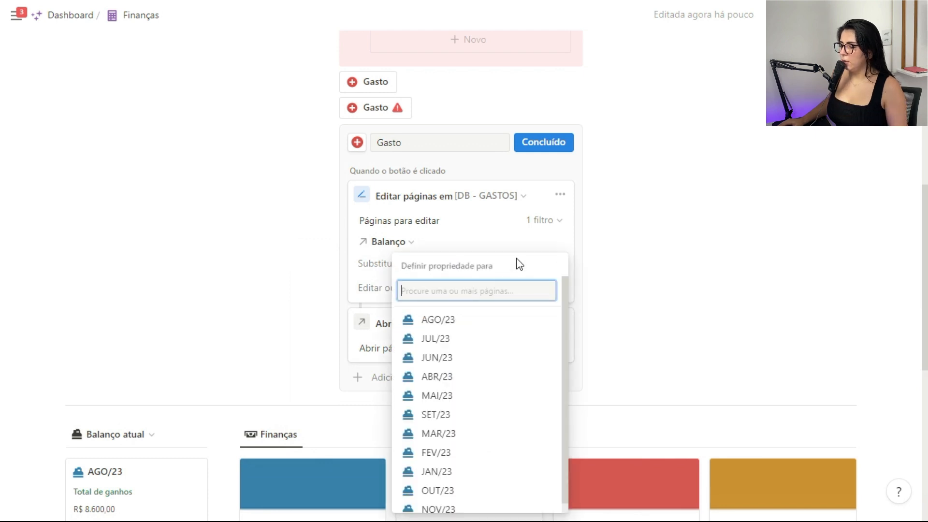
left_click(470, 321)
left_click(481, 237)
- Add the Mês property to the edit action and set it to be replaced by Agosto
left_click(398, 292)
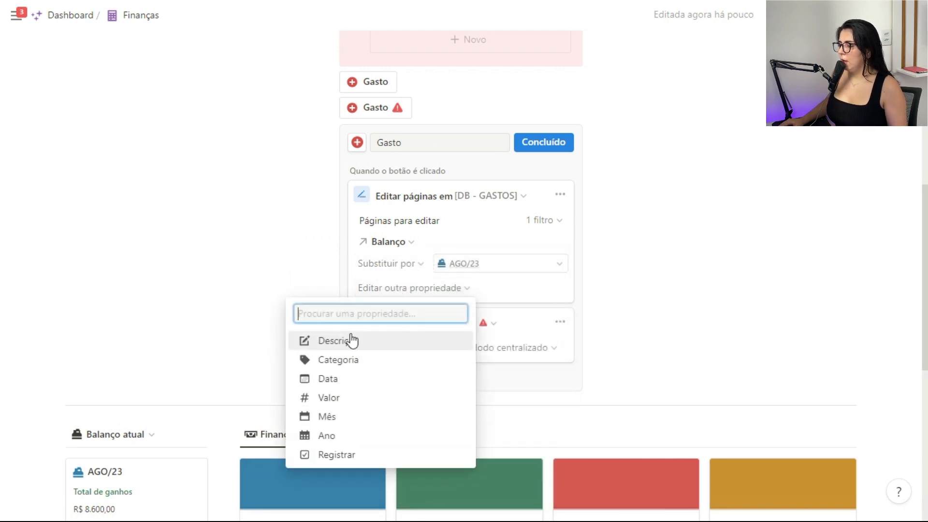
left_click(365, 417)
left_click(535, 318)
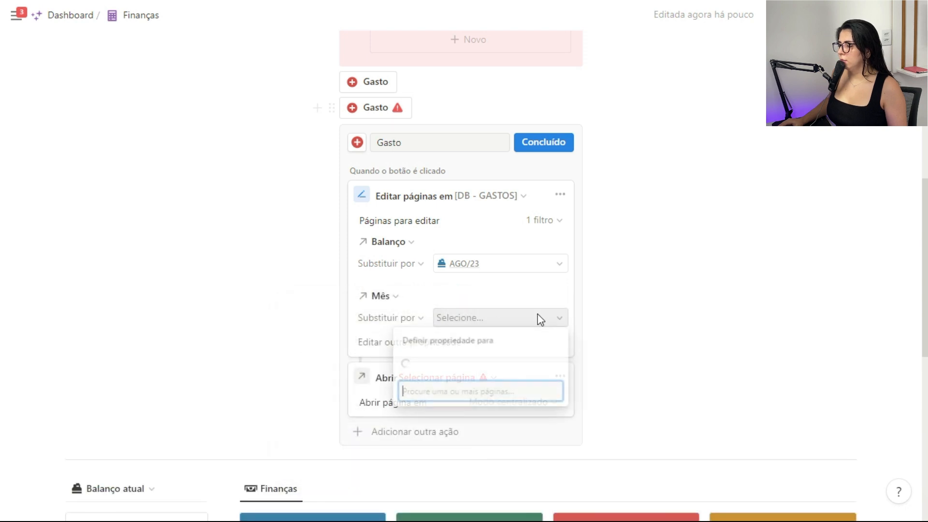
left_click(452, 153)
left_click(417, 326)
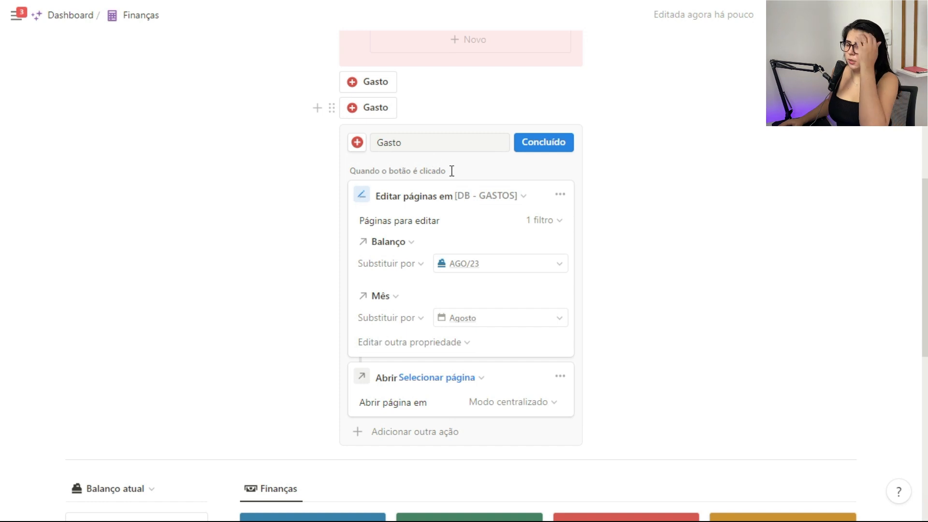
- Delete the Abrir action from the duplicated button, rename the button as Agosto, and save it
left_click(562, 378)
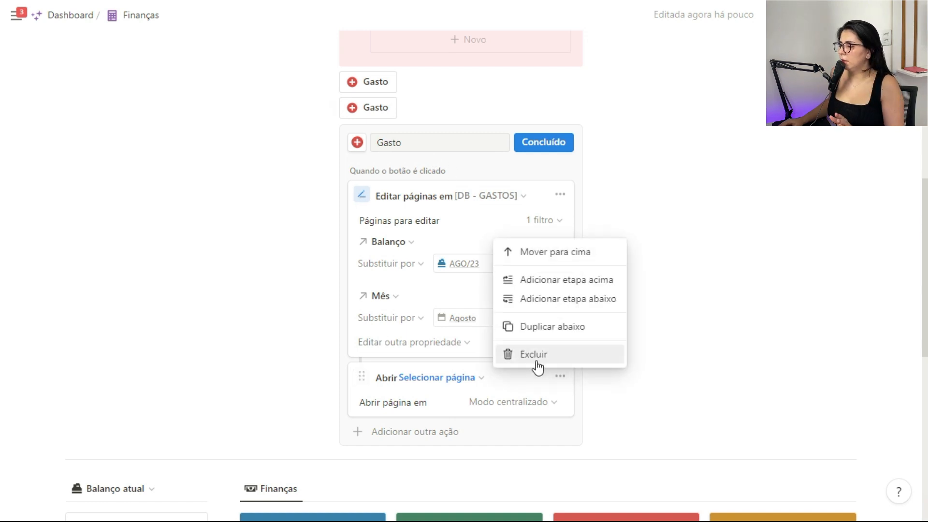
left_click(531, 356)
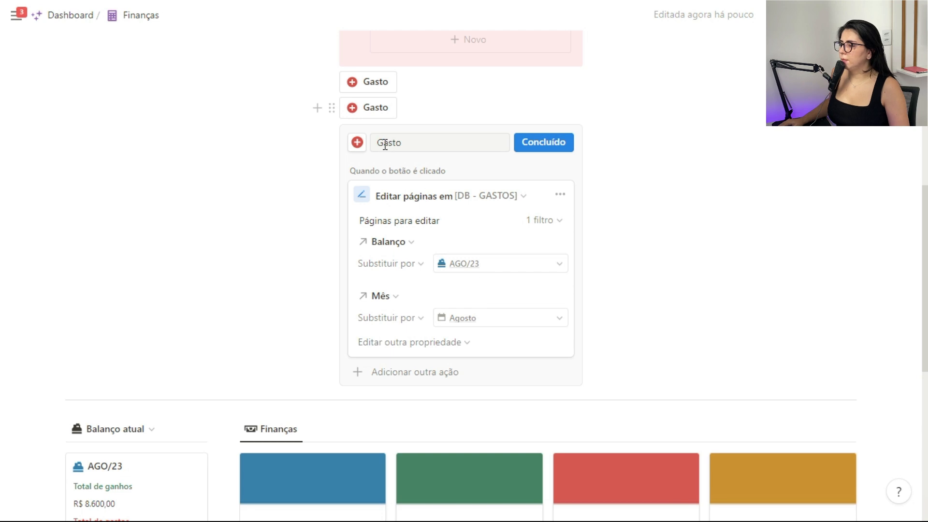
key("BackSpace")
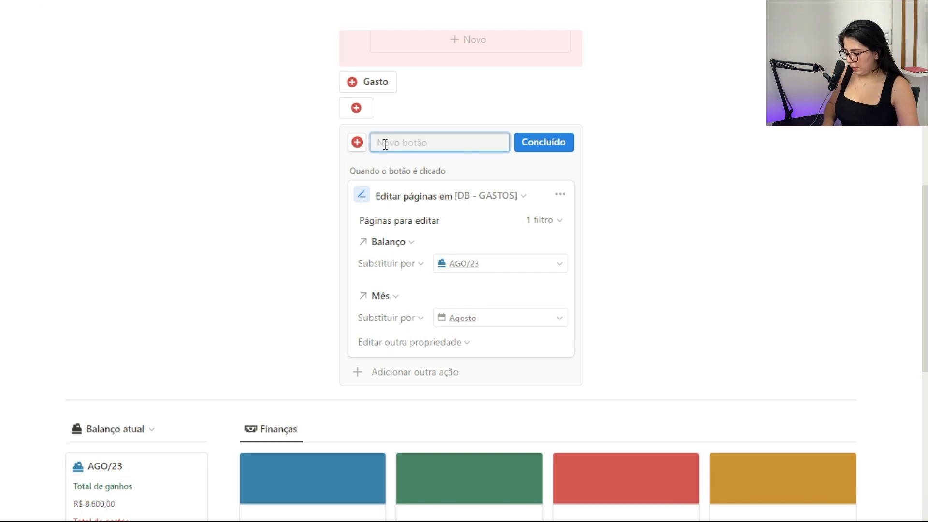
type("A")
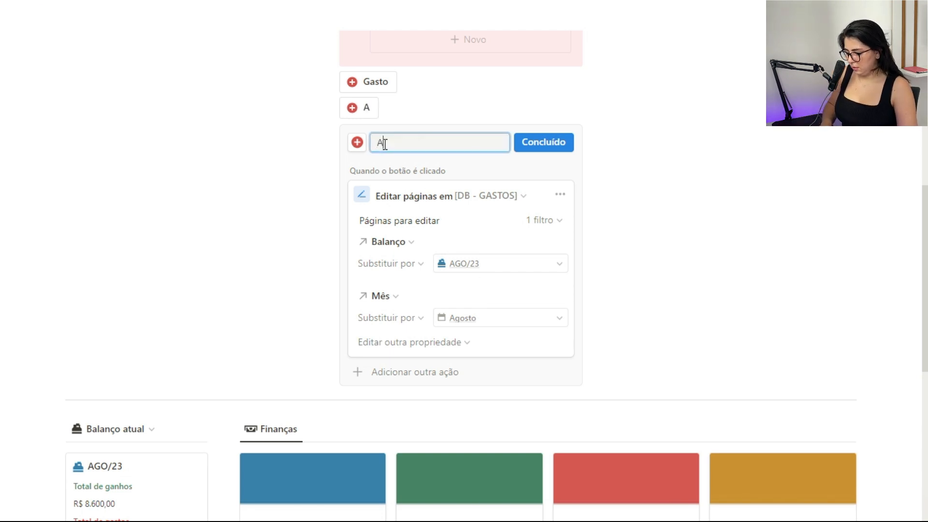
type("gosto")
left_click(543, 142)
- Check the first Novo gasto entry's properties, close it, and run the Agosto button on the unregistered expenses
scroll(496, 140, "up", 4)
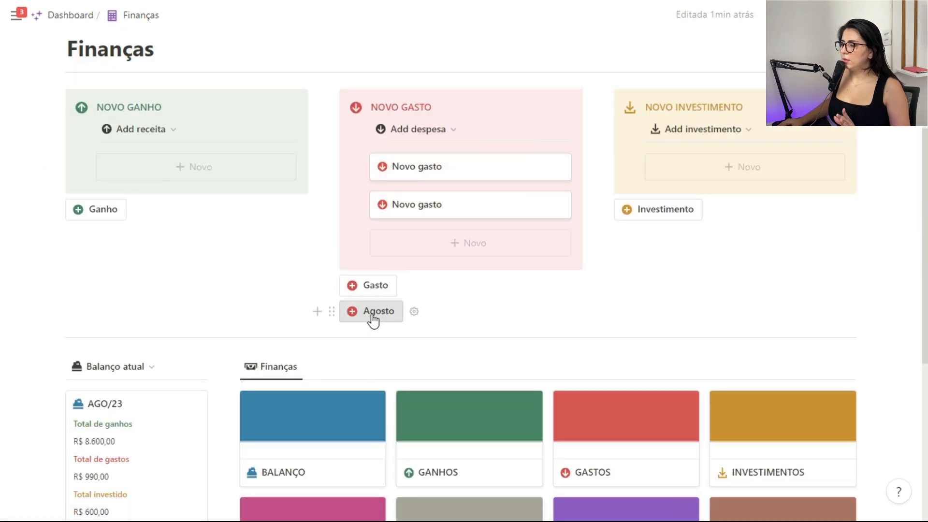
left_click(525, 179)
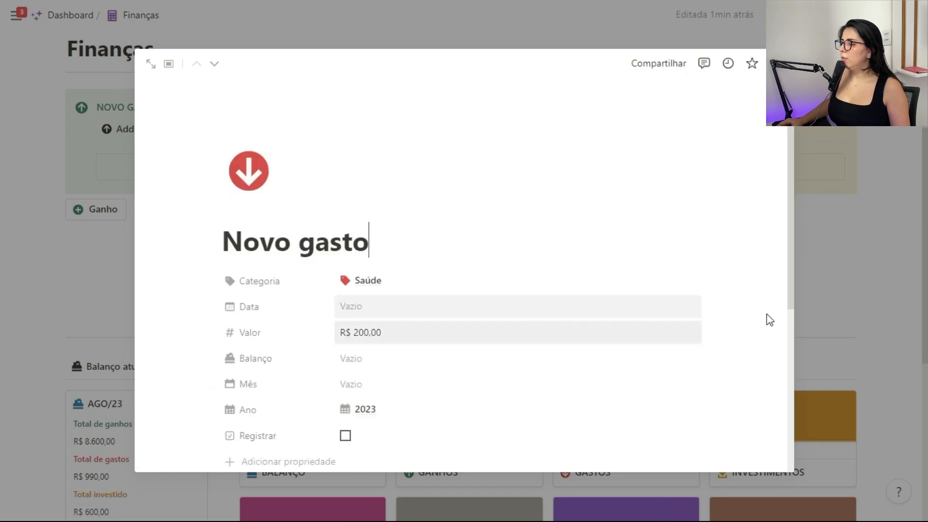
left_click(831, 304)
left_click(374, 313)
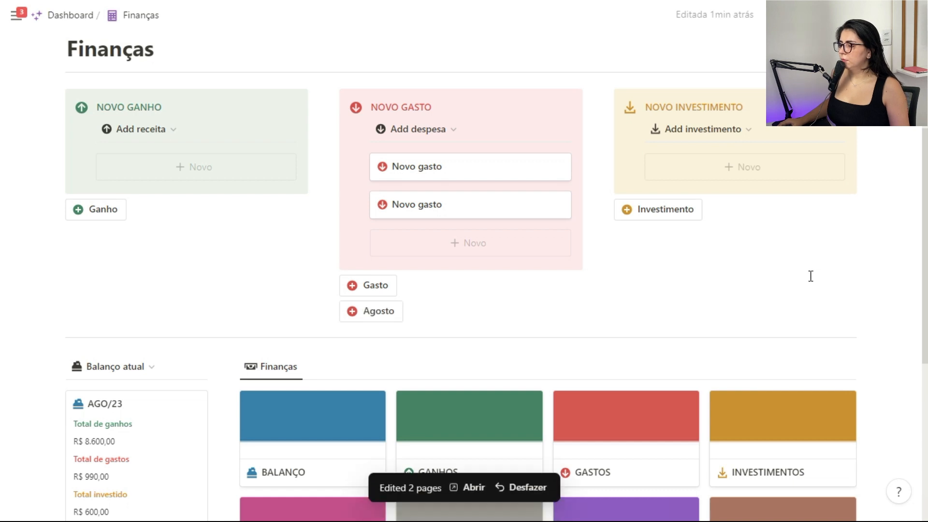
- Open the first Novo gasto entry again to check its Balanço and Mês, and examine the Data picker
left_click(452, 173)
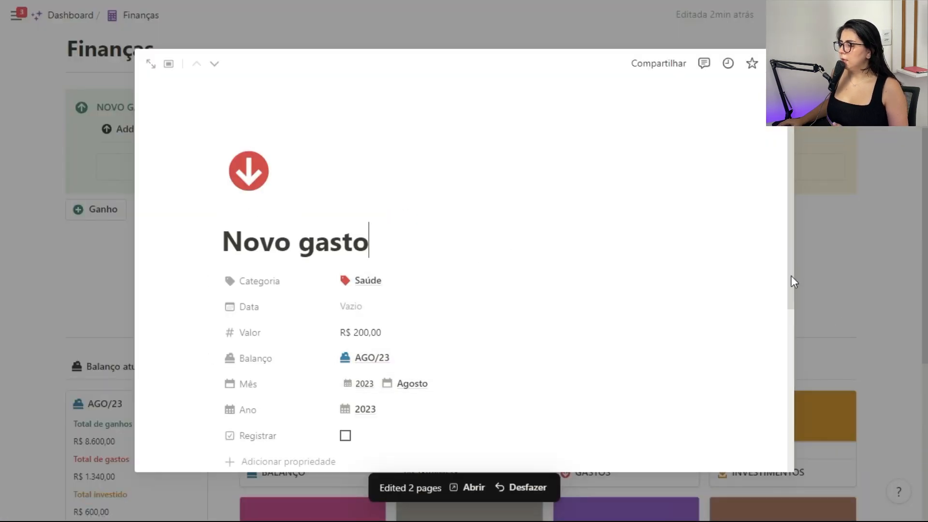
left_click(352, 307)
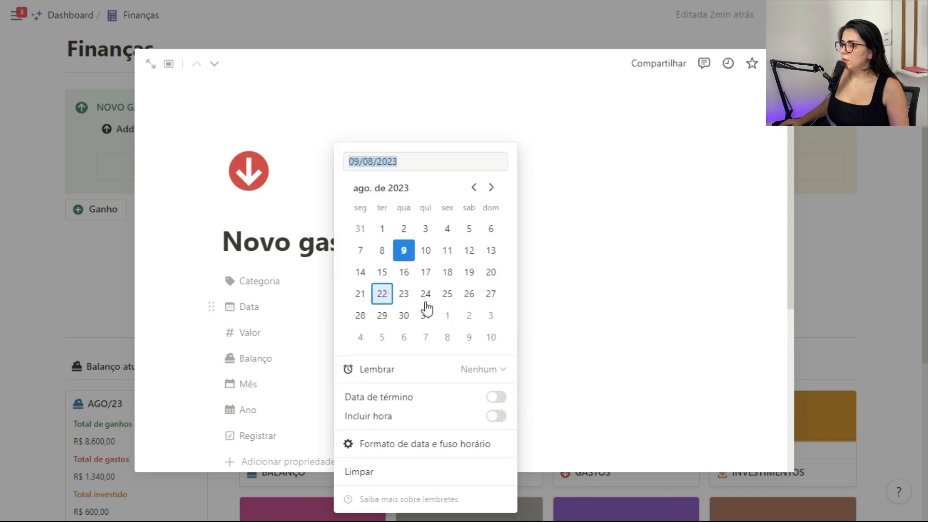
left_click(635, 307)
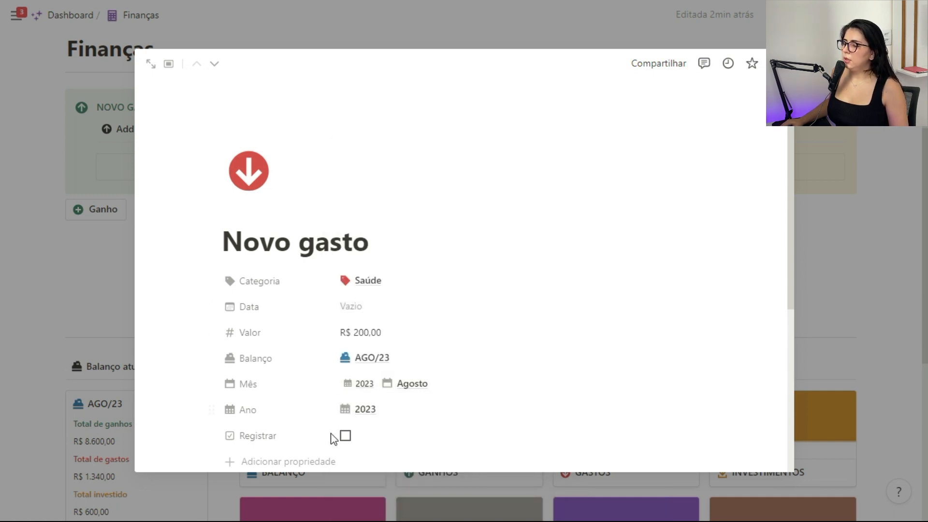
- Close the open entry, add the Data property to the Gasto button's page action, and set it to Hoje
left_click(832, 262)
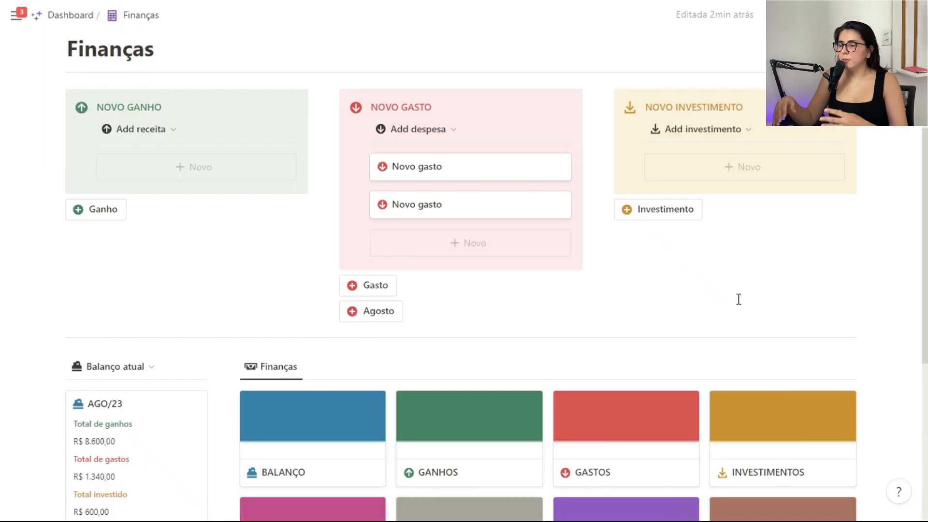
left_click(408, 289)
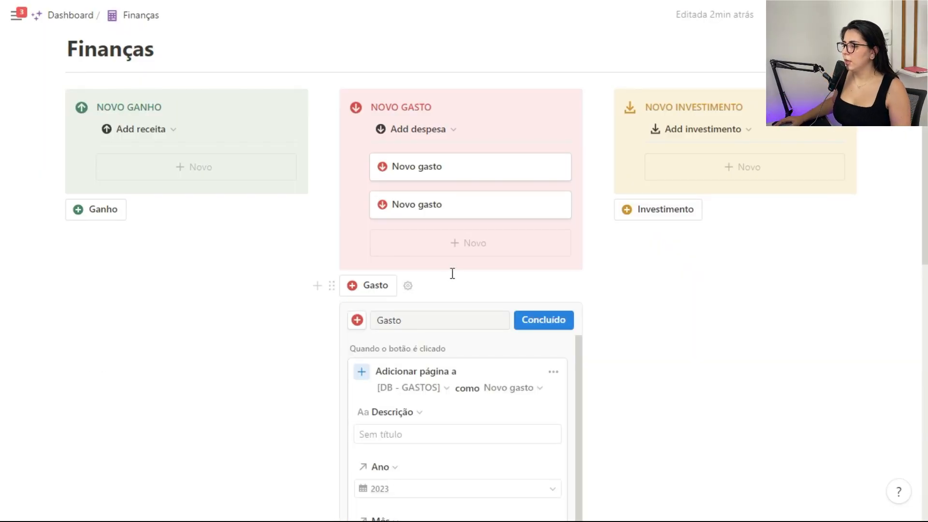
scroll(453, 272, "down", 4)
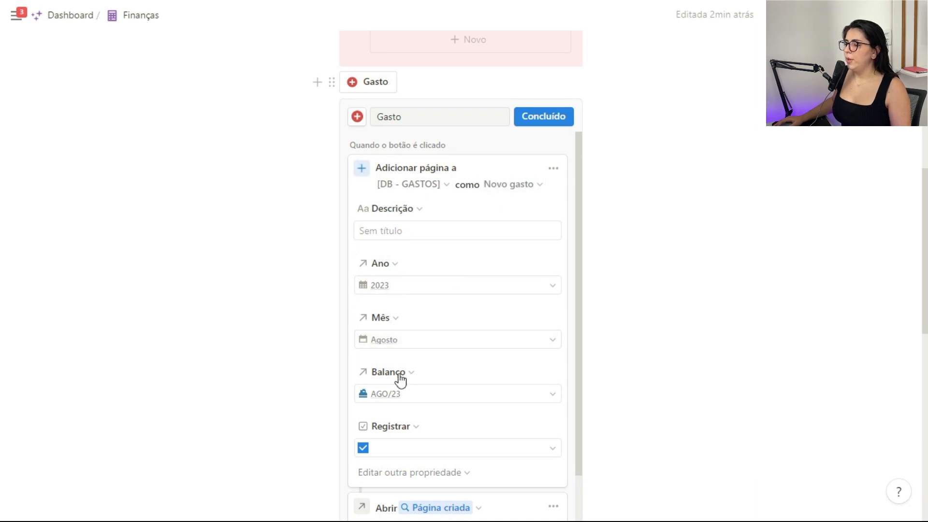
scroll(425, 382, "down", 2)
scroll(409, 317, "up", 2)
scroll(483, 324, "down", 2)
left_click(432, 419)
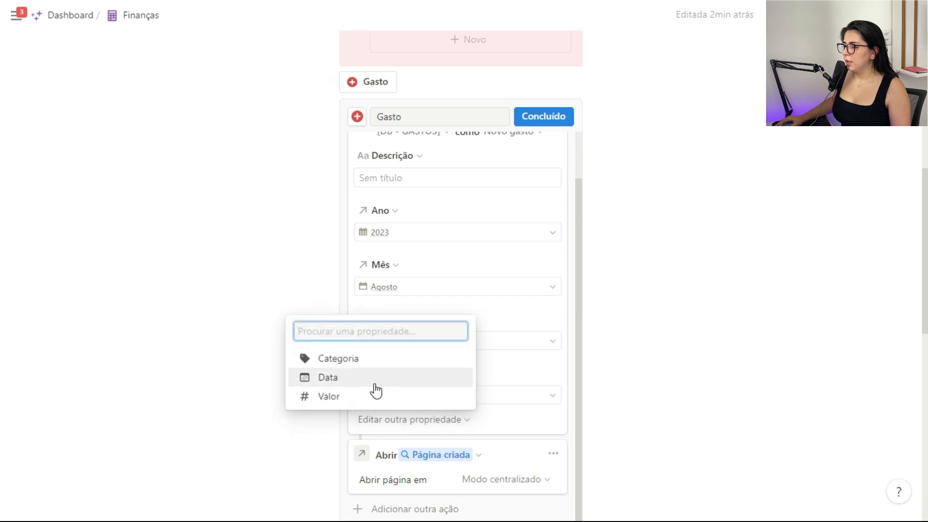
left_click(380, 381)
left_click(472, 453)
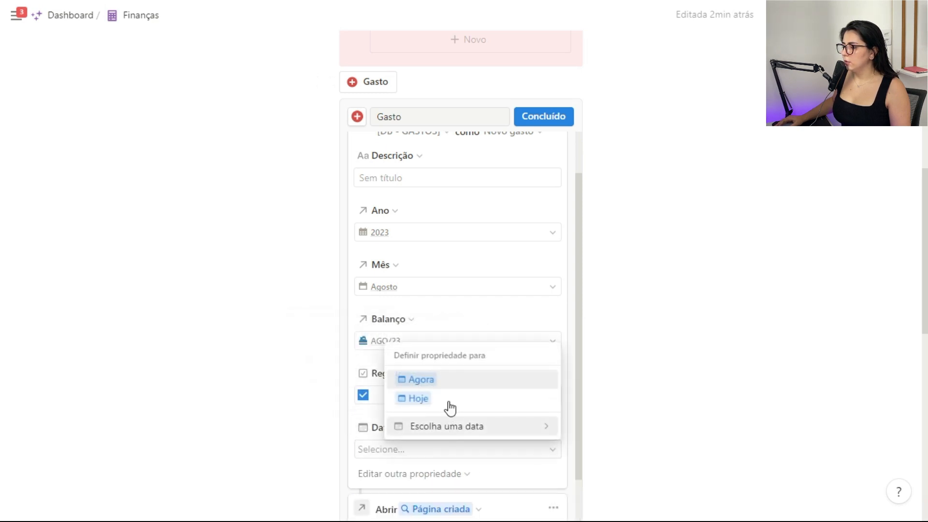
left_click(419, 401)
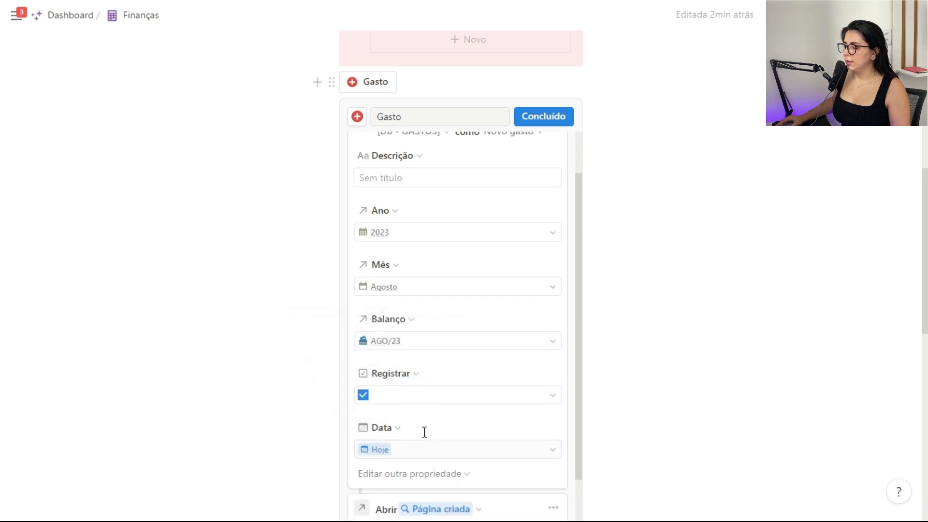
scroll(427, 422, "down", 1)
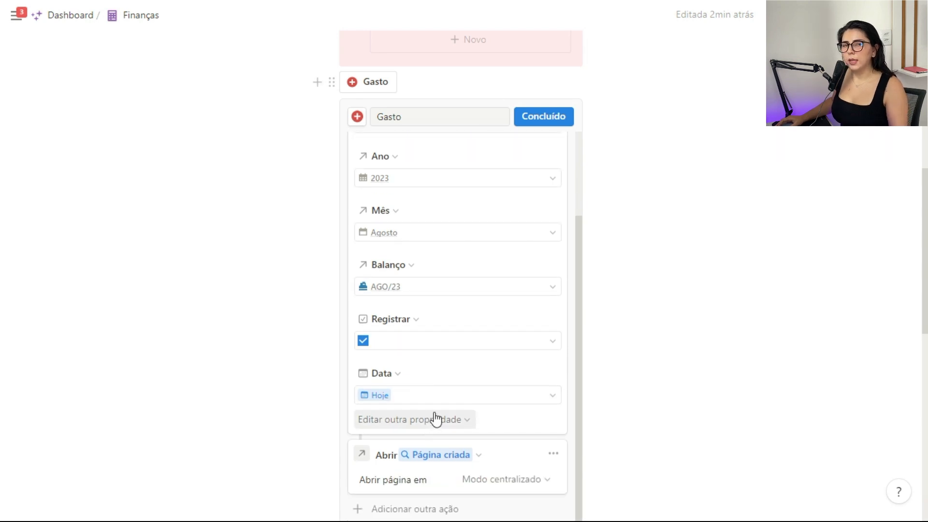
- Remove the Descrição property from the Gasto button's page action and save the button
scroll(434, 368, "up", 5)
left_click(419, 344)
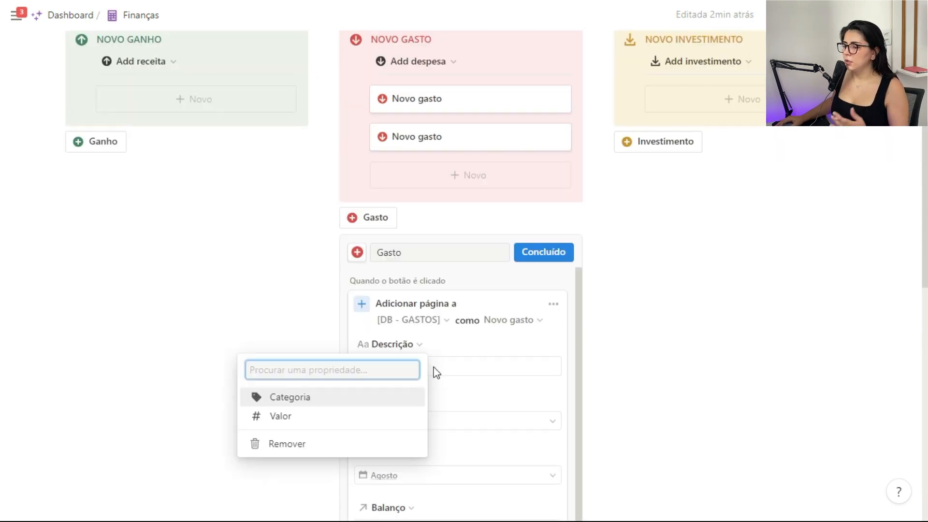
left_click(287, 444)
left_click(555, 262)
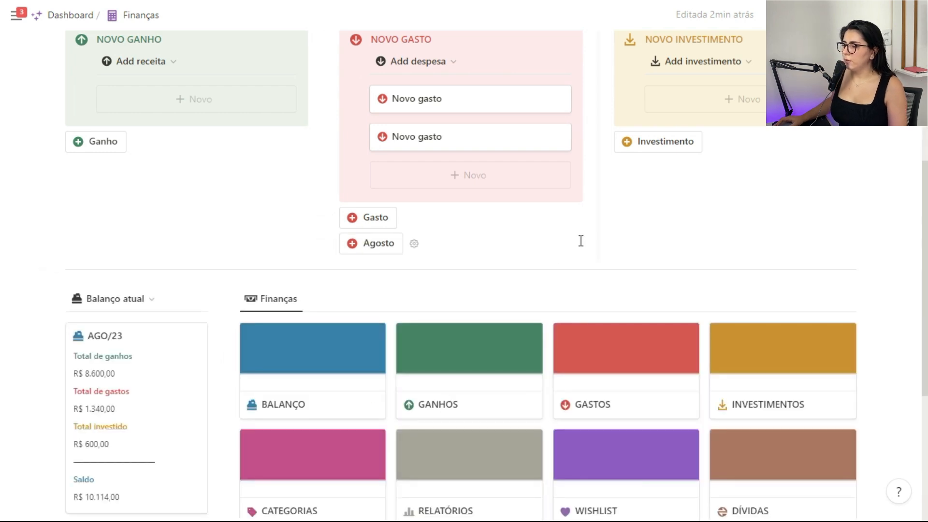
- Run the Gasto button, set the new expense's Categoria to Feira and Valor to 500, and close it
scroll(628, 256, "up", 3)
left_click(377, 352)
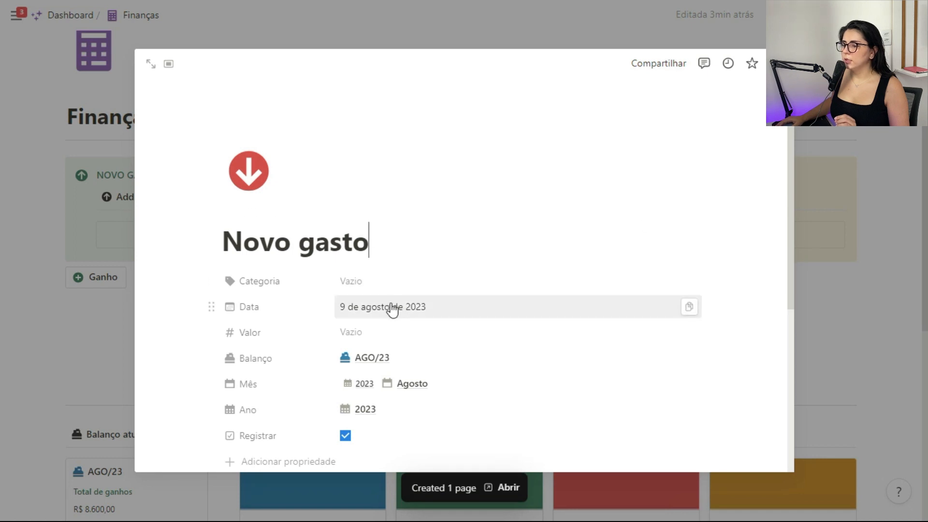
left_click(382, 287)
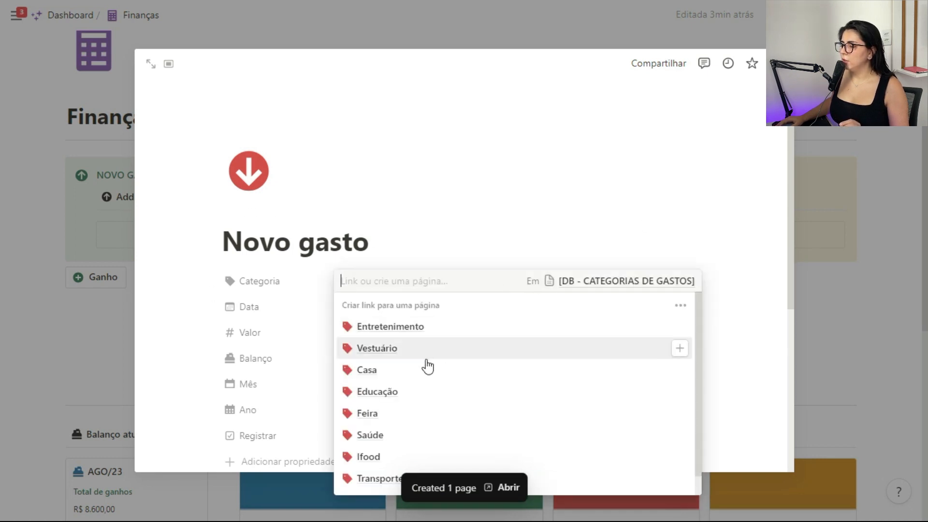
left_click(379, 417)
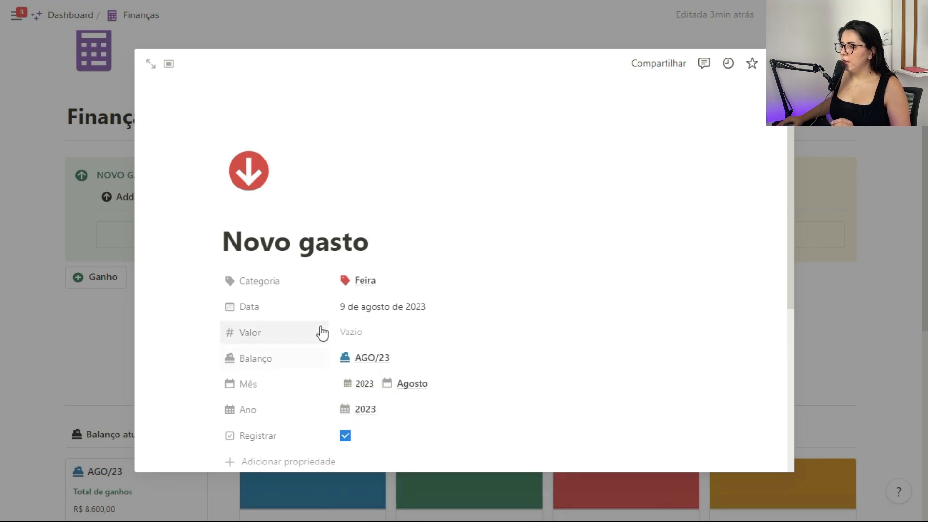
left_click(368, 340)
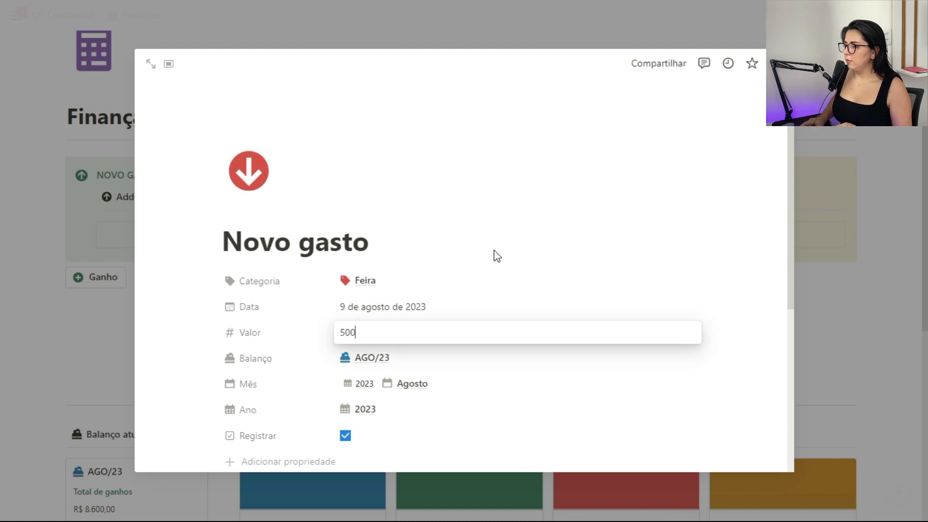
key("Return")
scroll(497, 263, "down", 2)
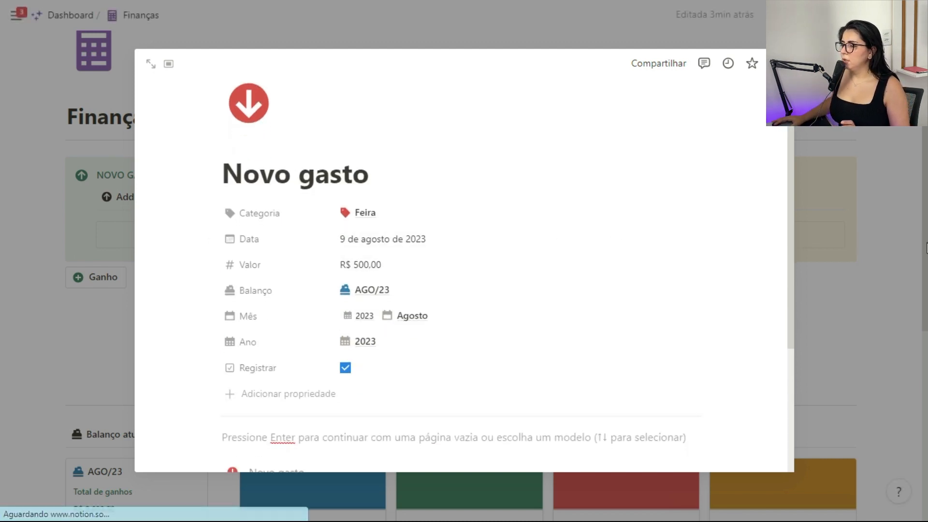
key("Escape")
- Check the AGO/23 totals in Balanço atual and review the first Novo gasto entry's properties
scroll(555, 246, "down", 3)
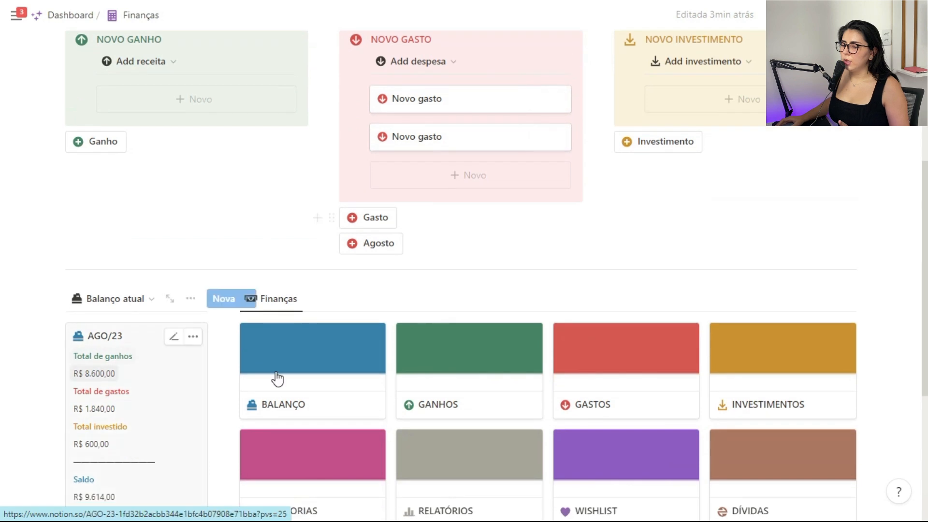
scroll(459, 318, "up", 3)
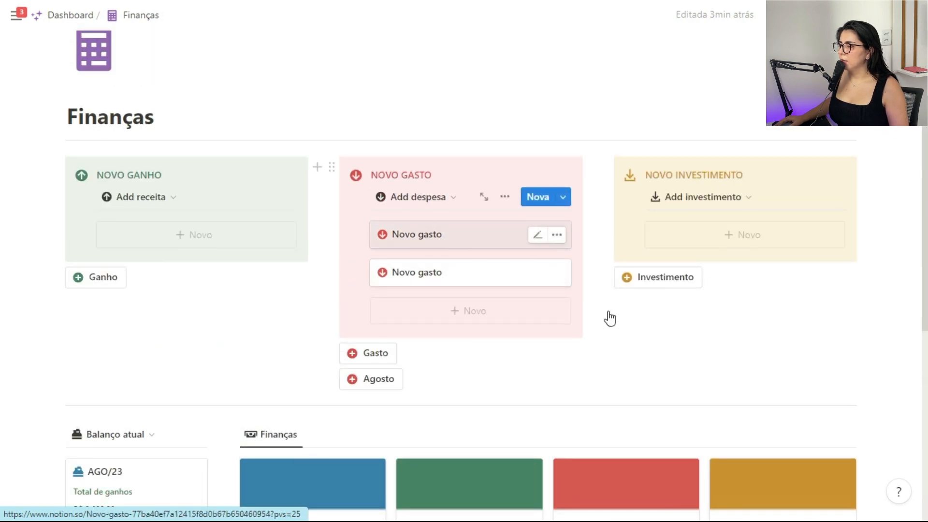
left_click(371, 378)
scroll(791, 313, "down", 5)
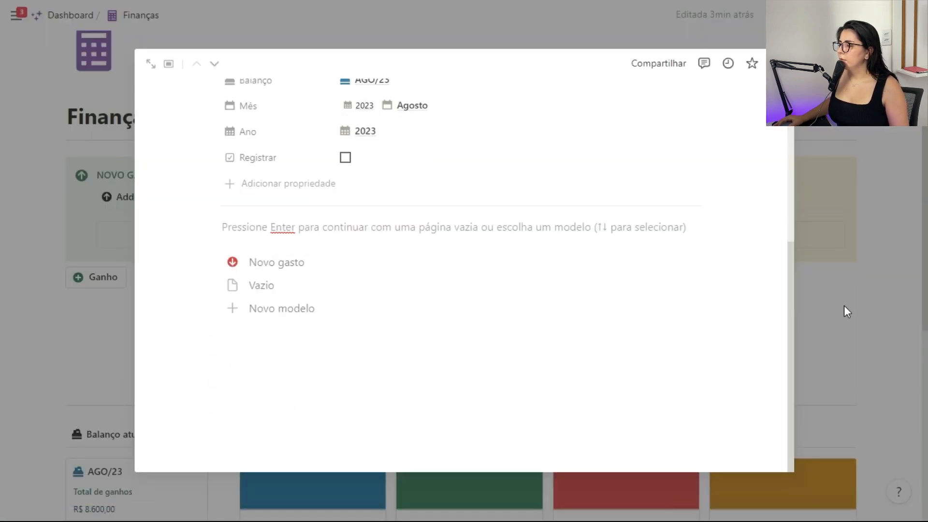
left_click(844, 306)
- Duplicate the Novo gasto template in the expenses database and title the copy Internet
scroll(435, 363, "up", 3)
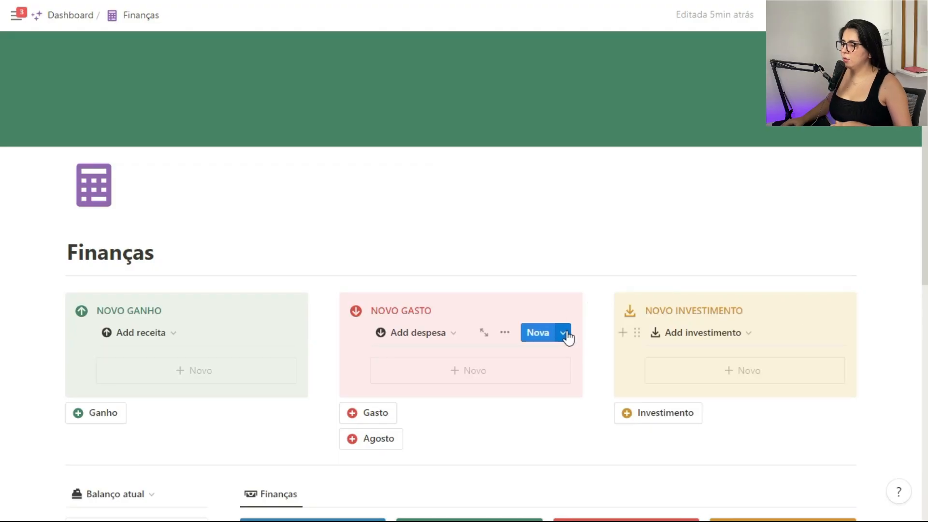
left_click(565, 334)
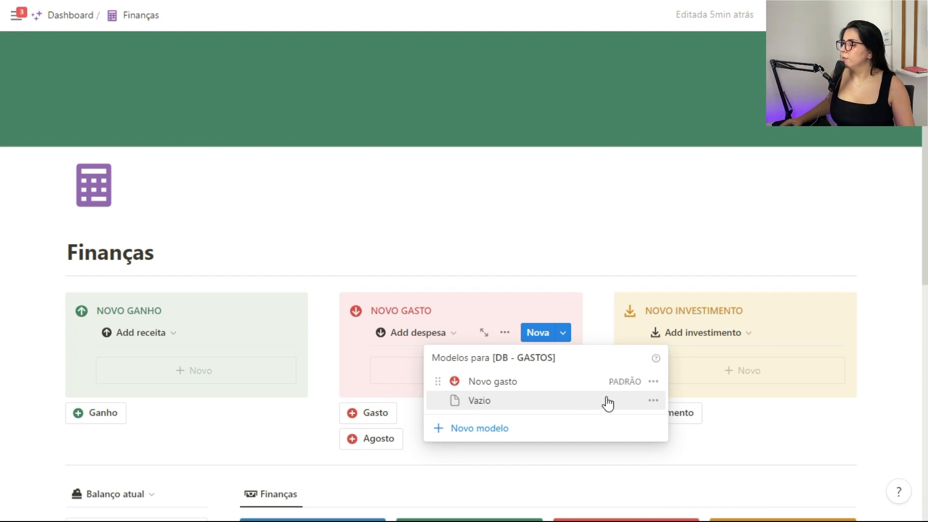
left_click(651, 382)
left_click(712, 401)
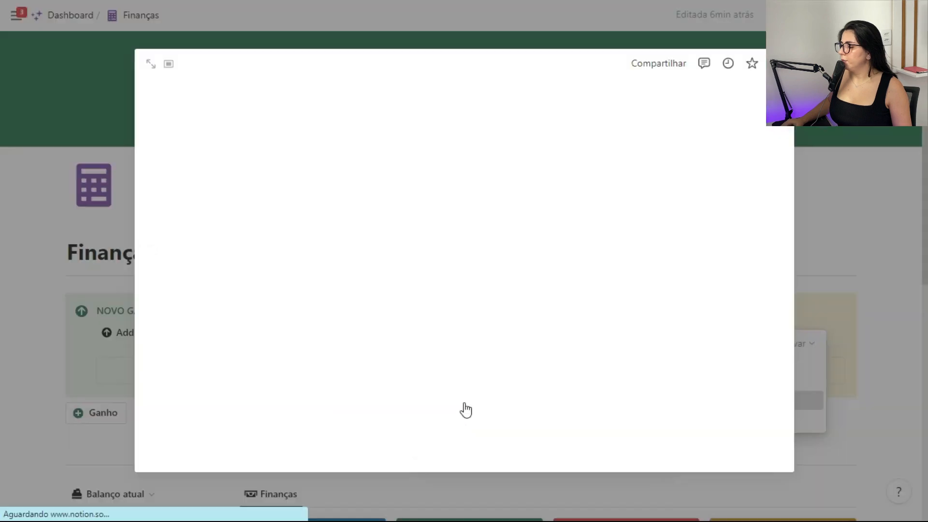
type("Internet")
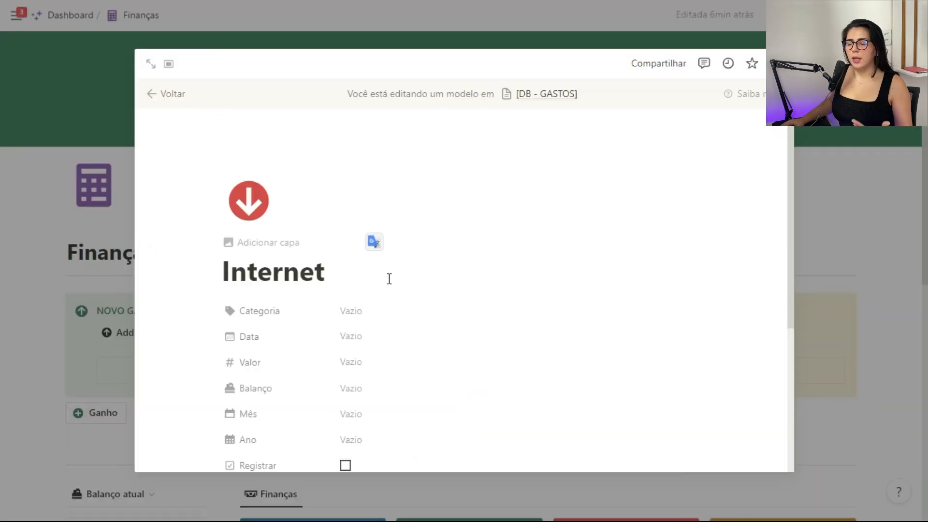
- Set the Internet template's Categoria to Casa and its Valor to 150
left_click(373, 313)
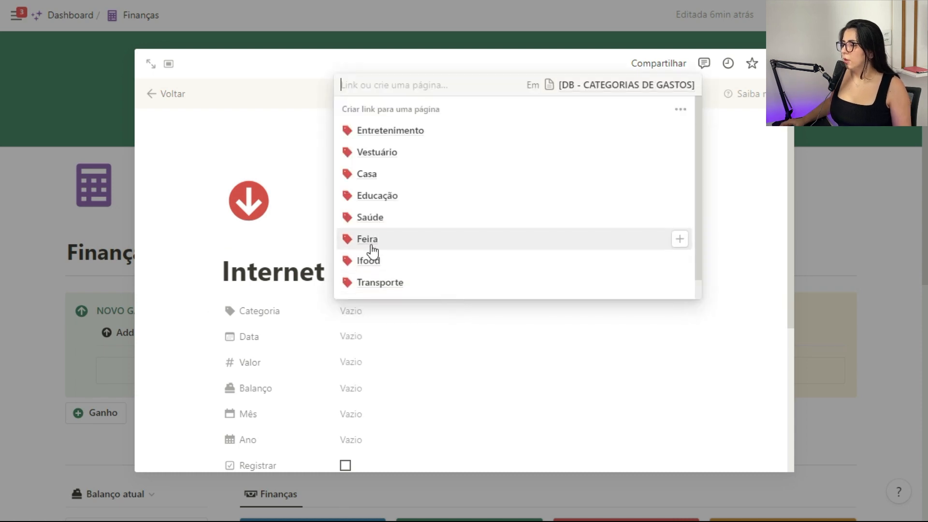
key("Up")
key("Up")
key("Up")
key("Up")
key("Up")
key("Return")
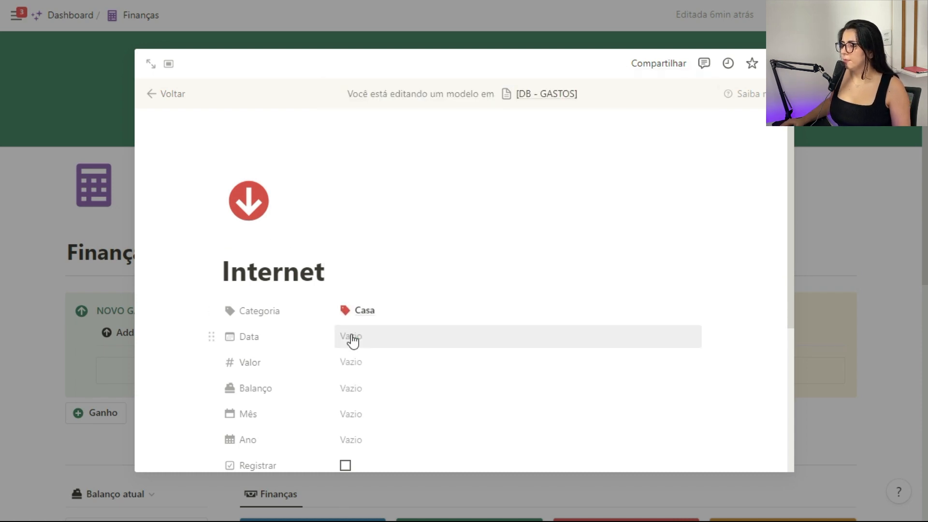
left_click(393, 364)
type("150")
key("Return")
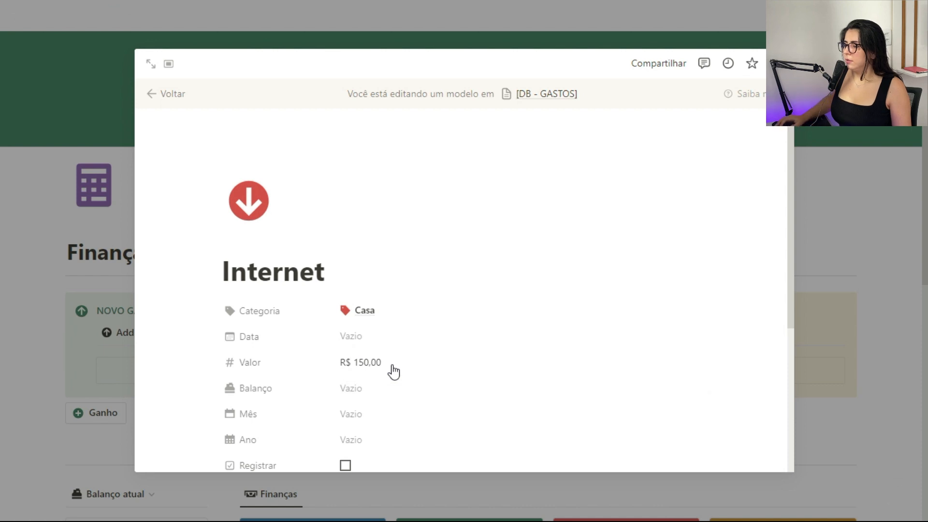
- Link the Internet template's Ano to 2023 and close the template
left_click(438, 440)
left_click(376, 450)
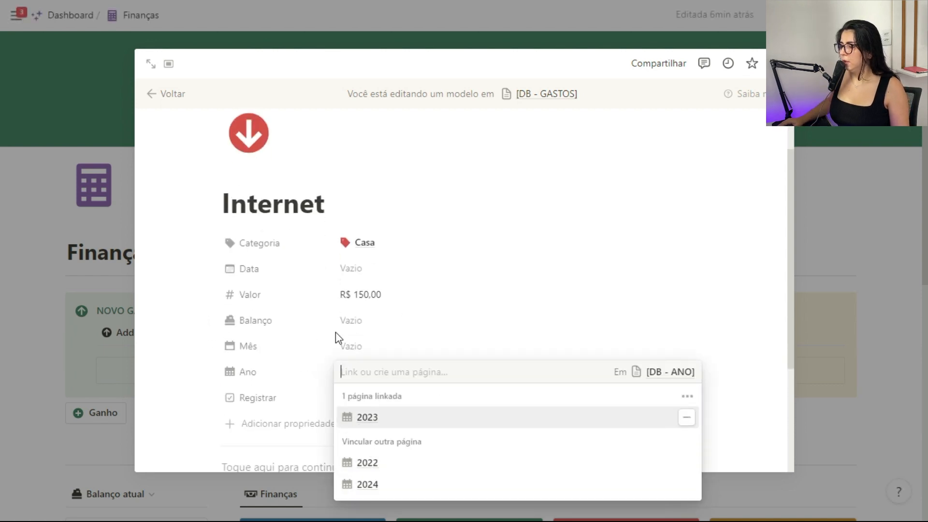
key("Escape")
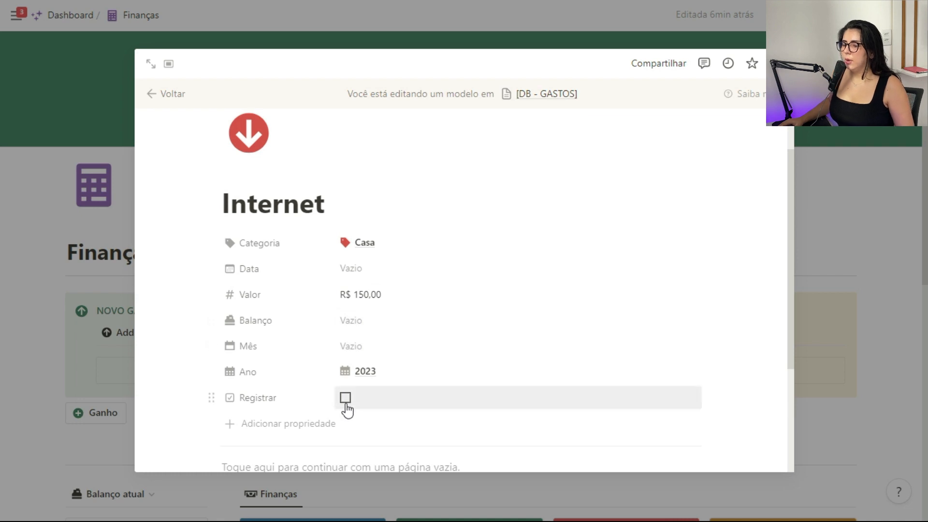
key("Escape")
- Set the Internet template to repeat every month, starting on 10 August 2023
left_click(653, 401)
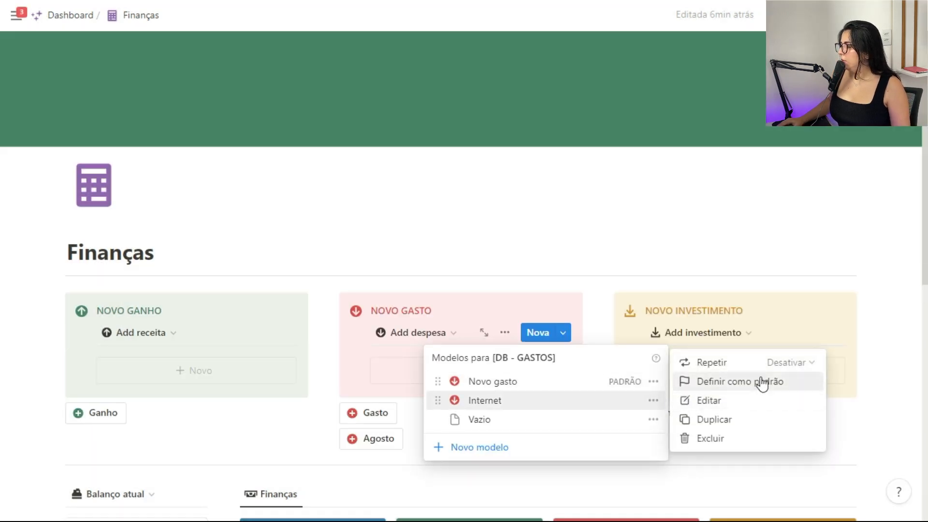
left_click(796, 367)
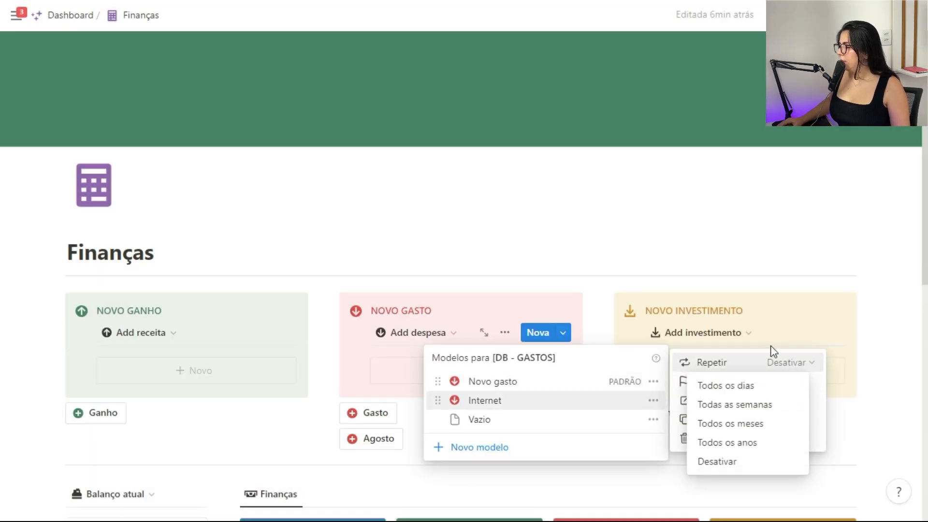
left_click(744, 426)
left_click(783, 283)
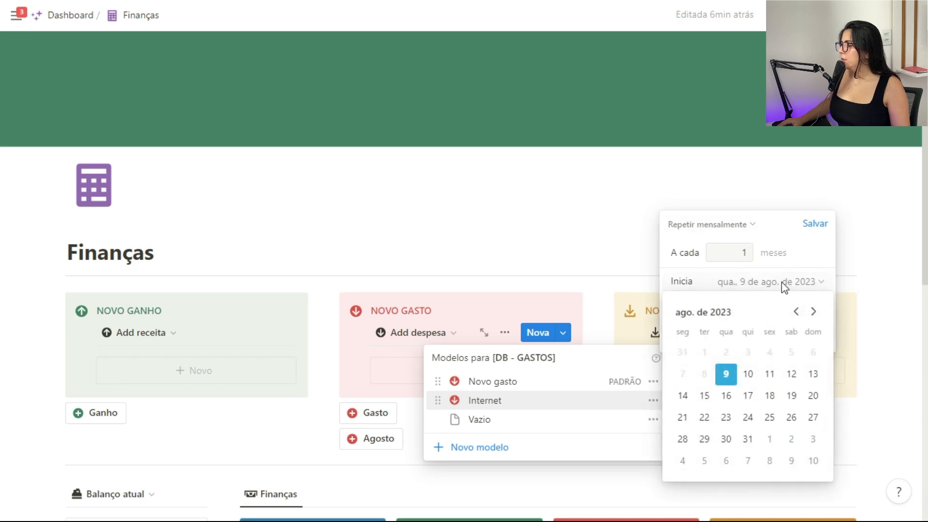
left_click(750, 375)
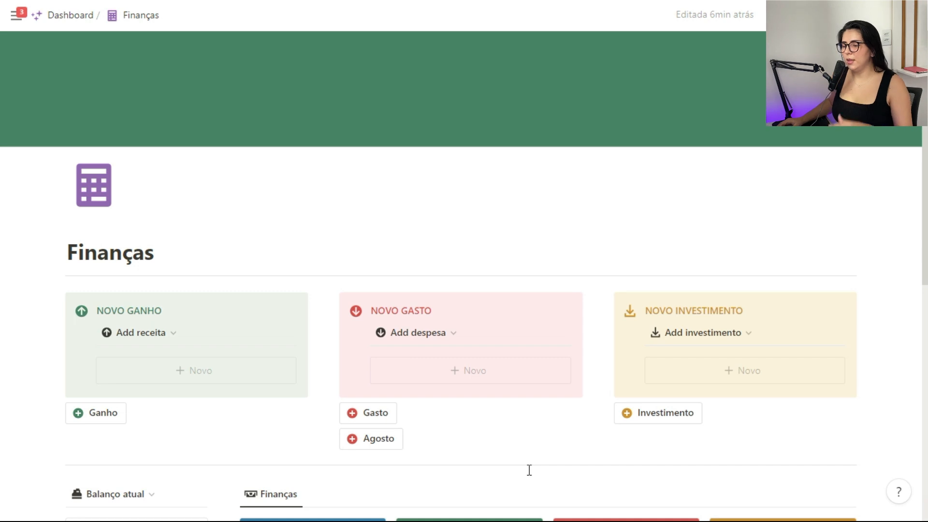
- Create an expense from the Internet template, open it to check its pre-filled properties, and close it
left_click(564, 335)
left_click(452, 394)
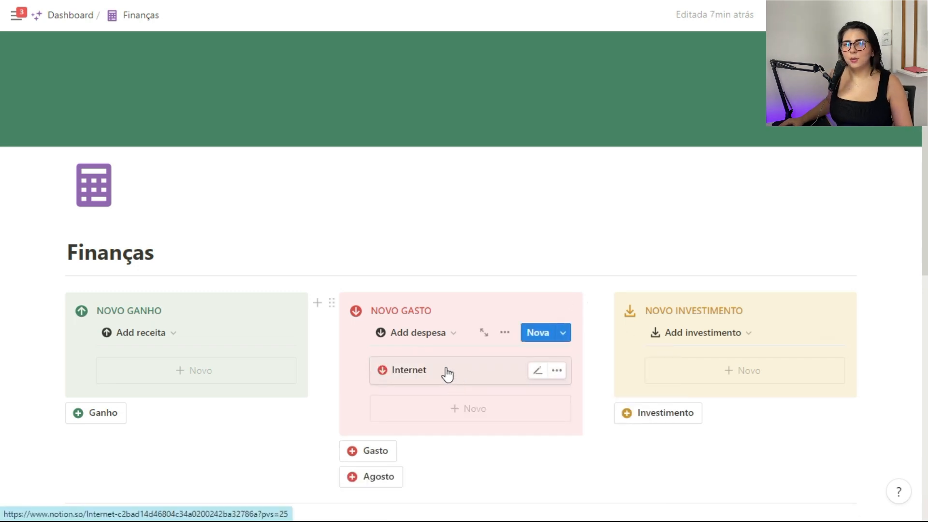
left_click(448, 374)
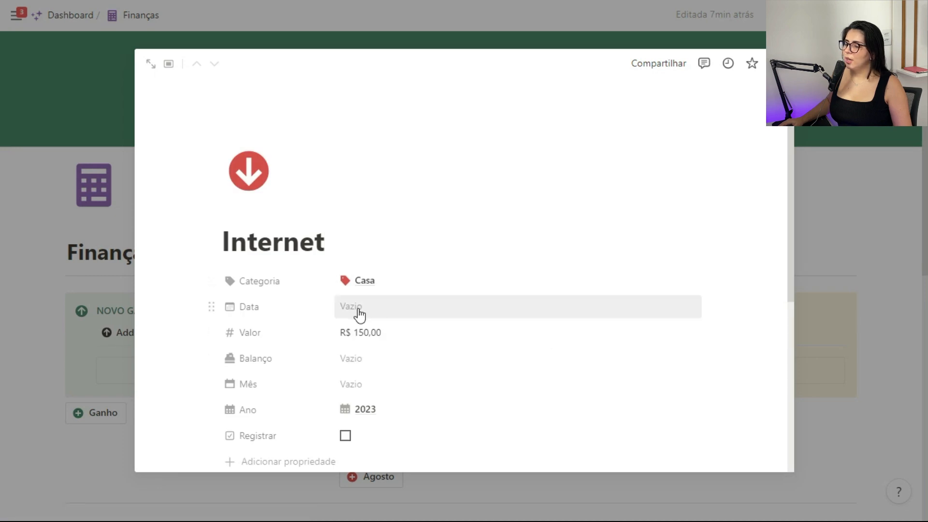
left_click(508, 489)
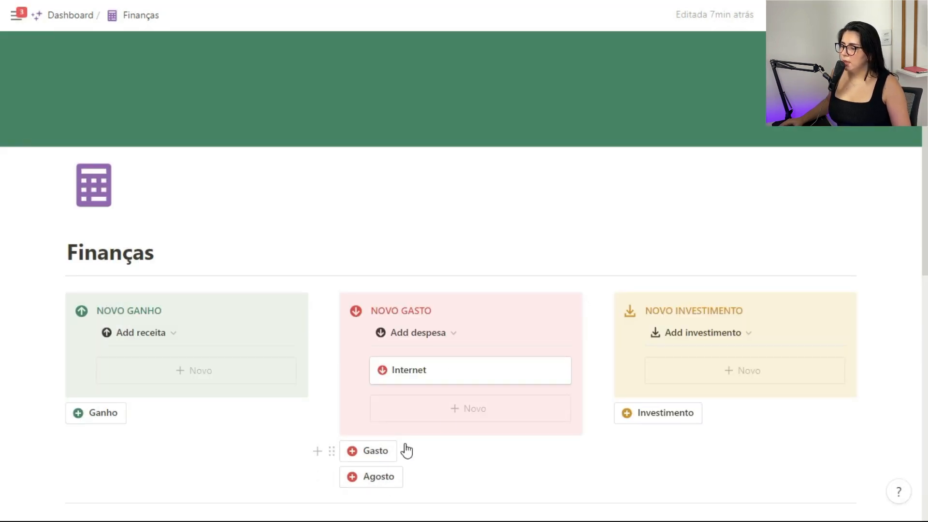
- Recheck the Internet expense's empty Balanço and Mês, close it, and run the Agosto button on it
left_click(459, 377)
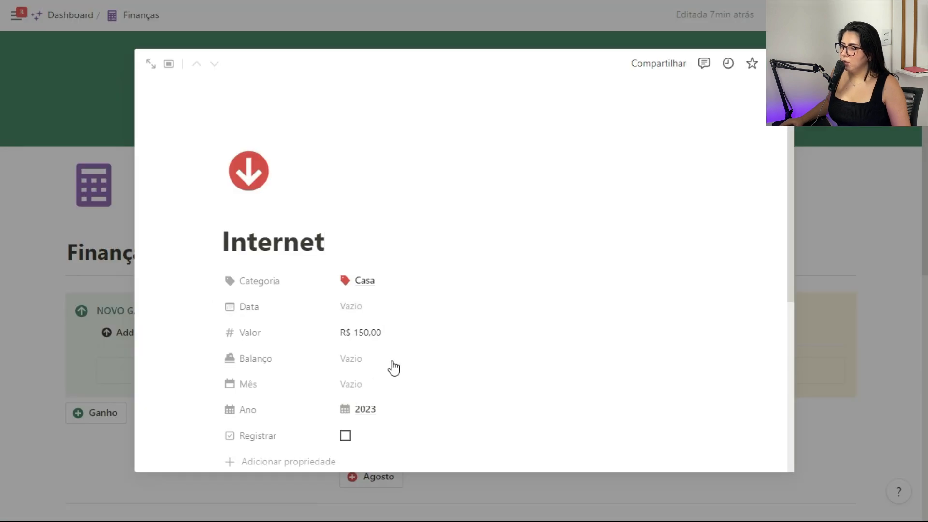
left_click(864, 420)
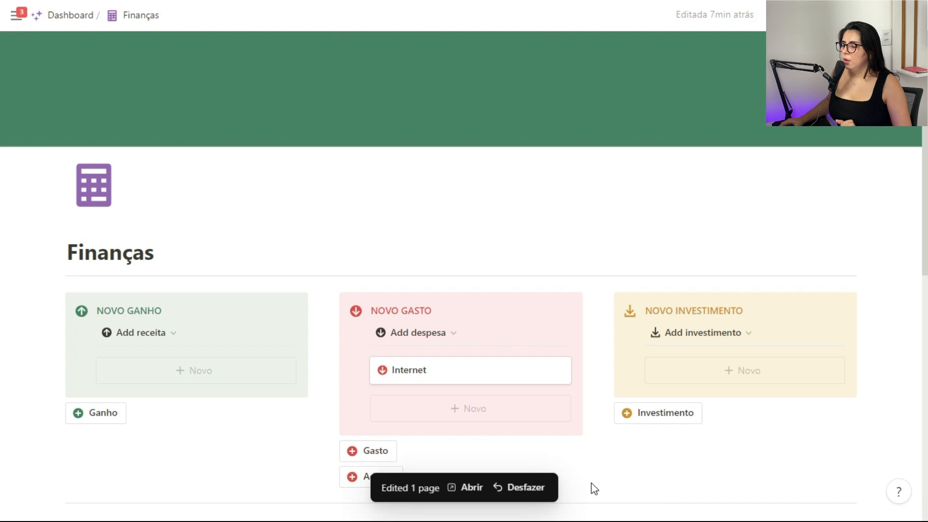
- Check the Internet expense's filled-in properties, close it, and add Data set to Hoje to the Agosto button
left_click(482, 379)
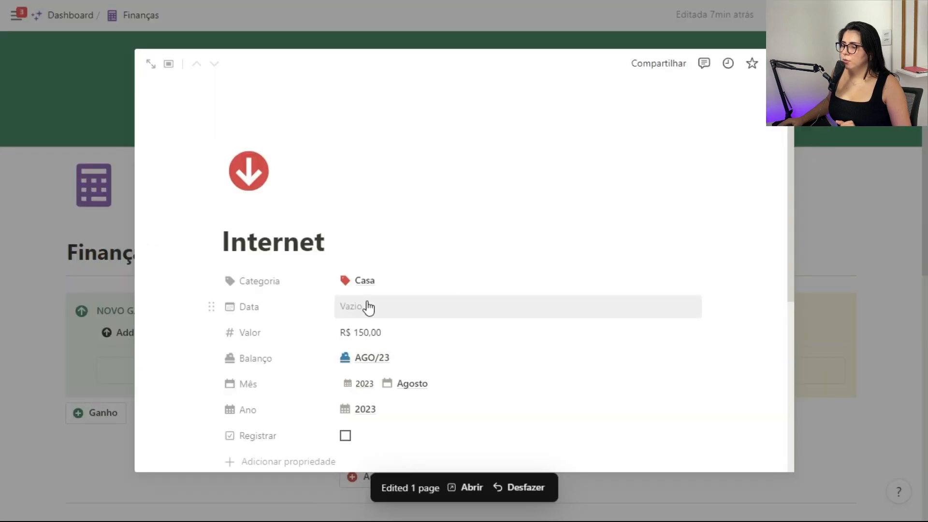
left_click(857, 366)
scroll(405, 362, "down", 3)
left_click(414, 341)
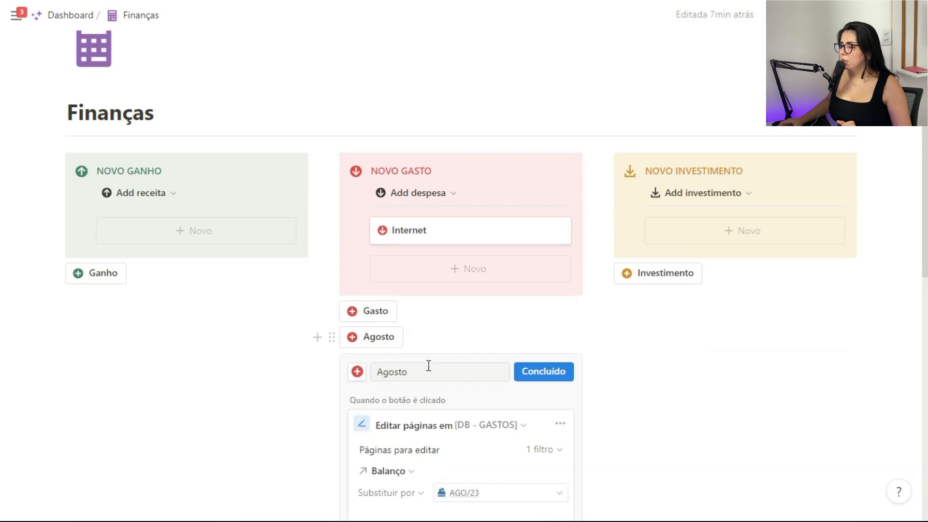
scroll(423, 360, "down", 5)
left_click(410, 313)
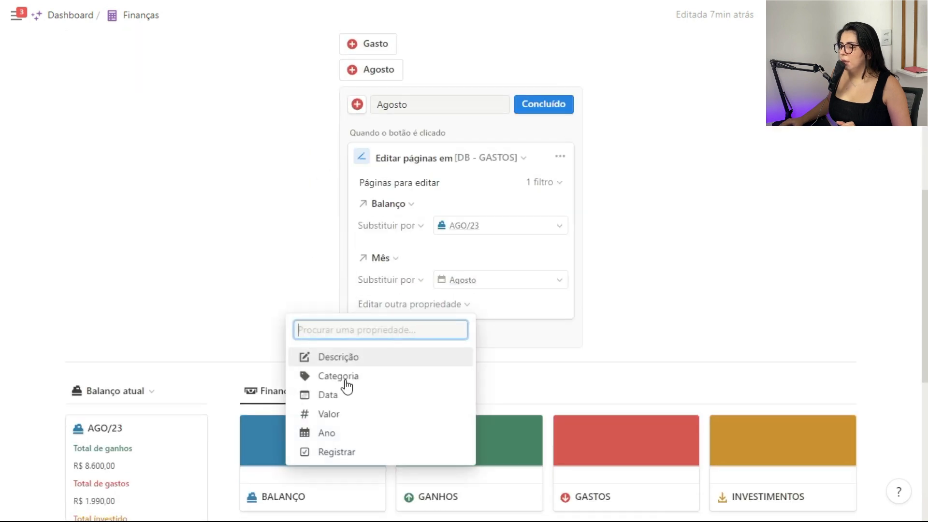
left_click(373, 395)
left_click(473, 340)
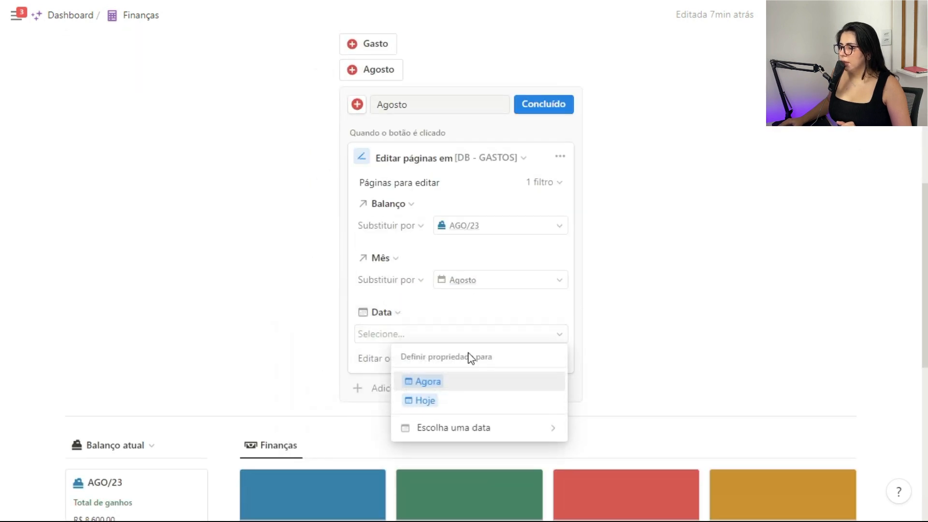
left_click(426, 401)
left_click(544, 110)
- Run the Agosto button and check the Internet expense's Data and Registrar properties, closing the expense when done
scroll(671, 216, "up", 5)
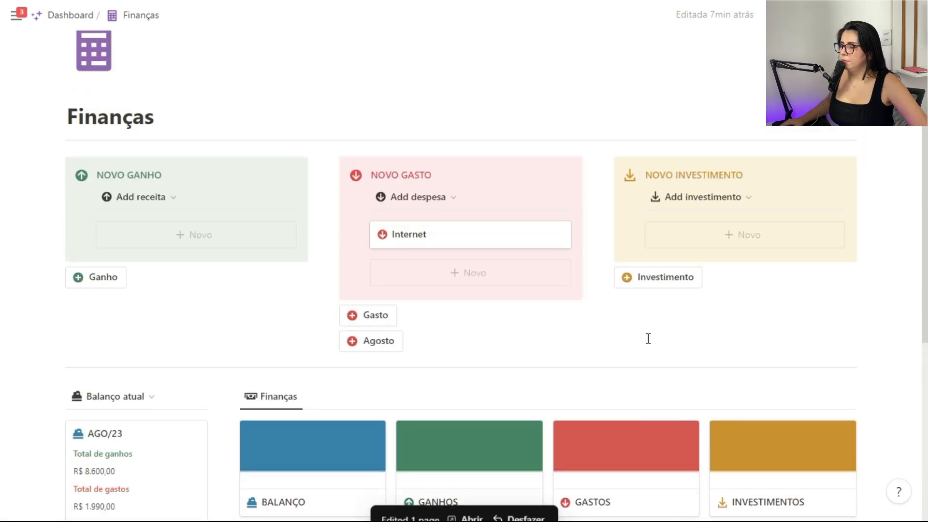
left_click(509, 245)
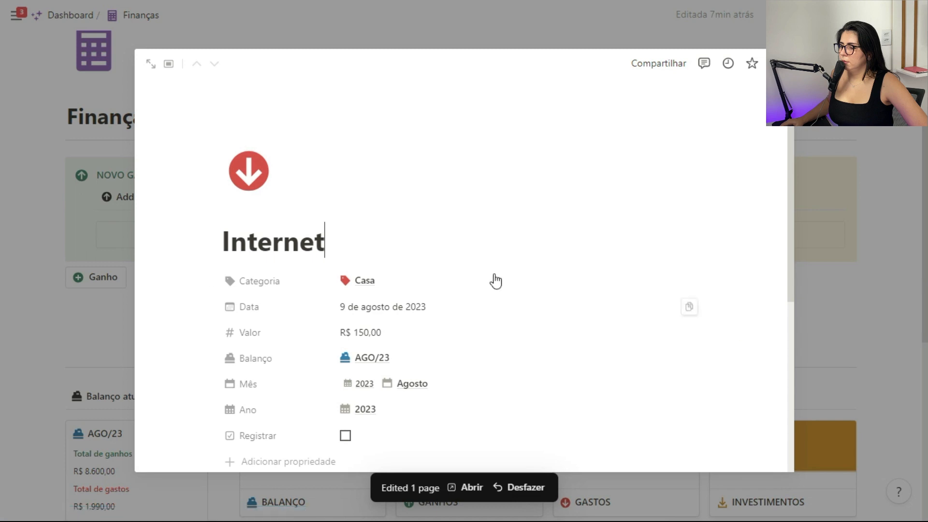
scroll(484, 251, "down", 3)
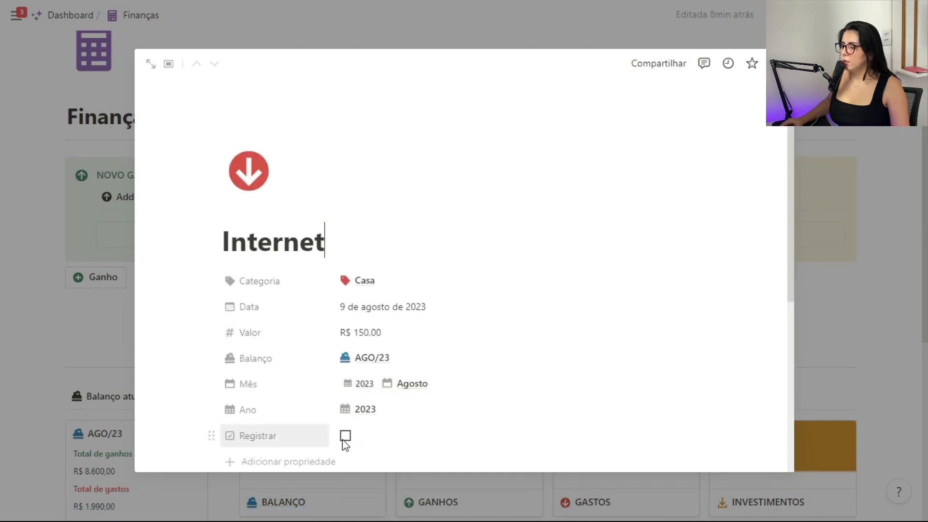
left_click(864, 326)
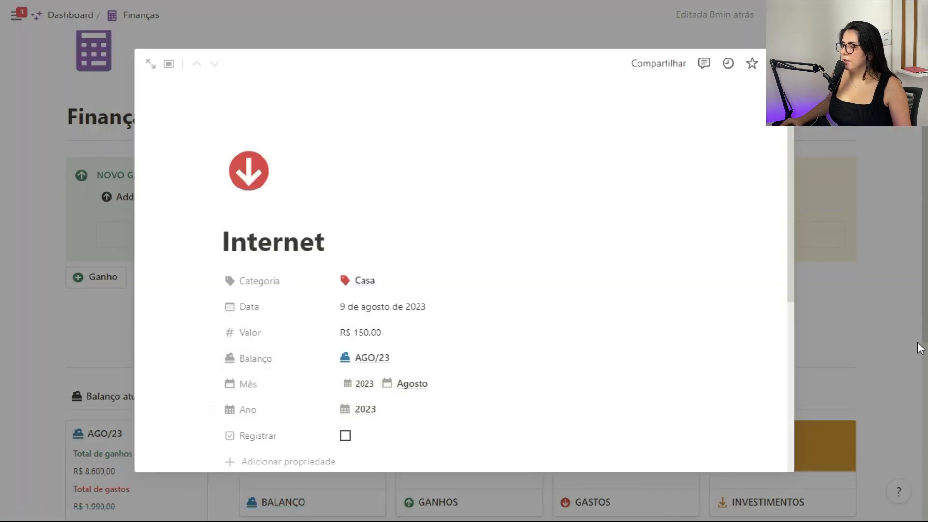
key("Escape")
- Add the Registrar property to the Agosto button's page edits and set it to checked
left_click(414, 341)
scroll(415, 348, "down", 7)
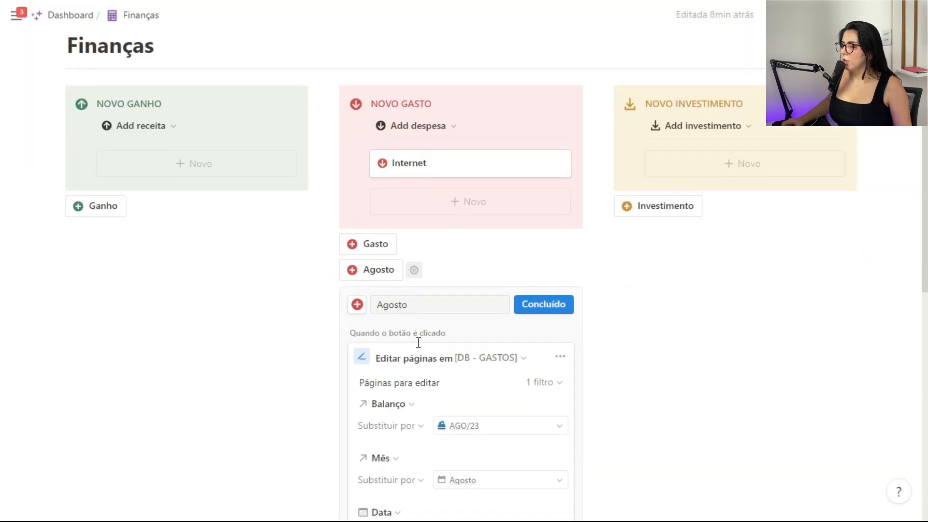
left_click(411, 291)
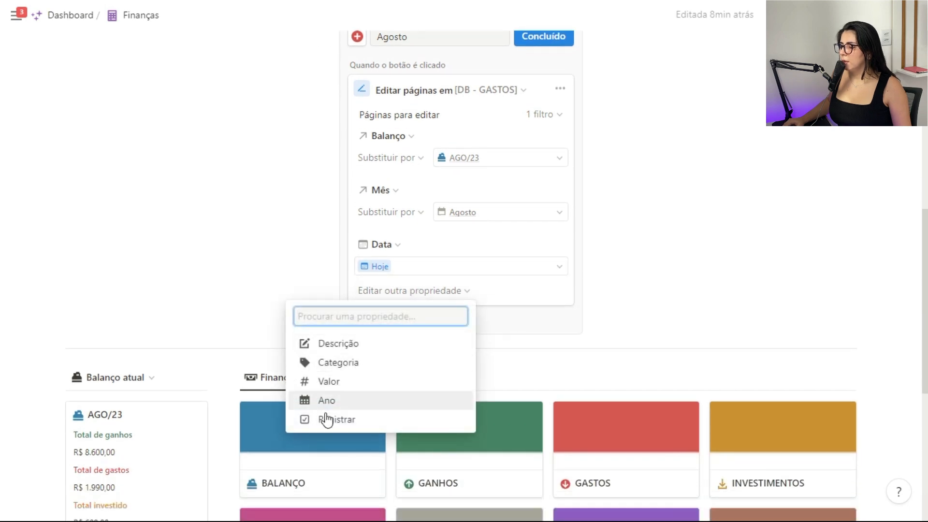
left_click(326, 417)
left_click(396, 325)
left_click(435, 384)
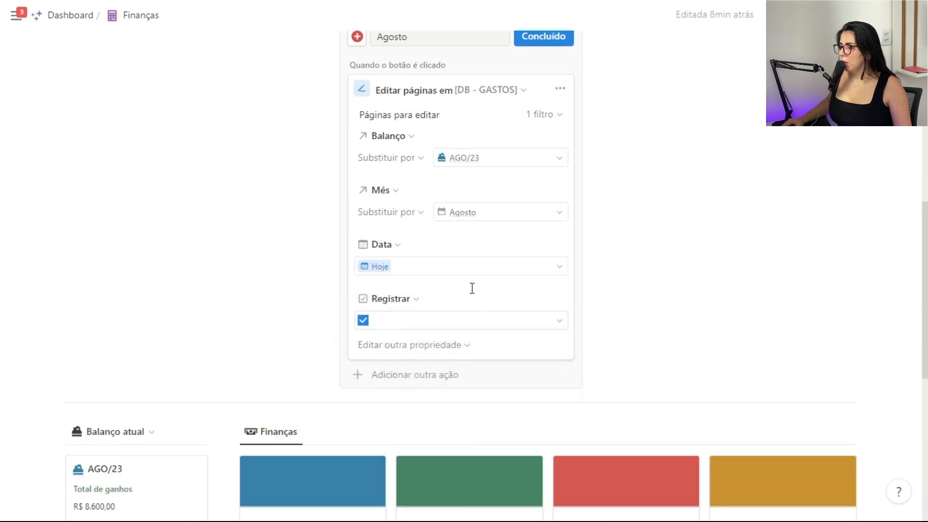
scroll(493, 300, "up", 7)
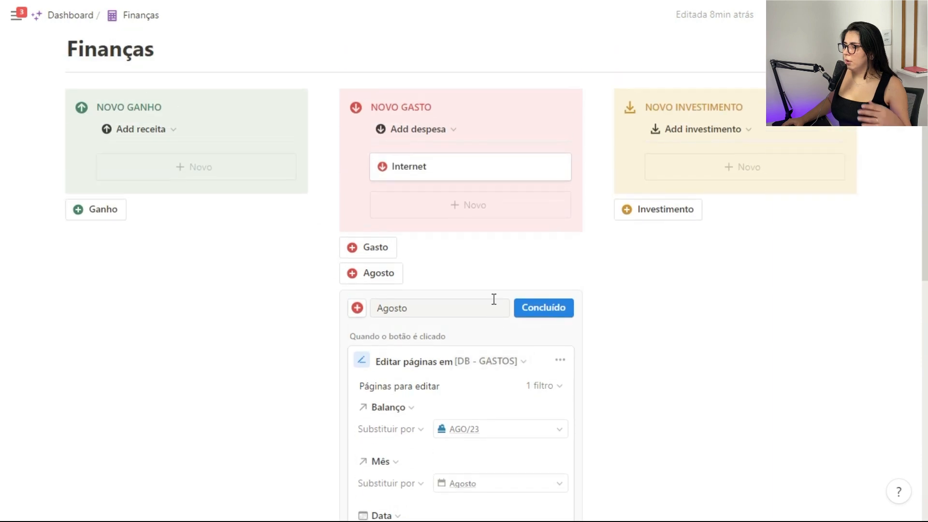
- Review the Internet template's properties, close it, and save the Agosto button's configuration
left_click(564, 197)
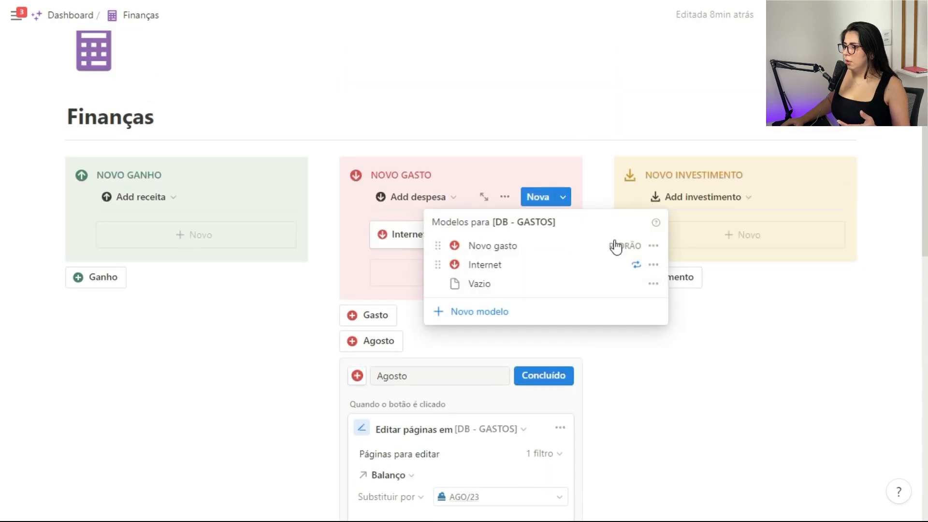
left_click(654, 266)
left_click(686, 265)
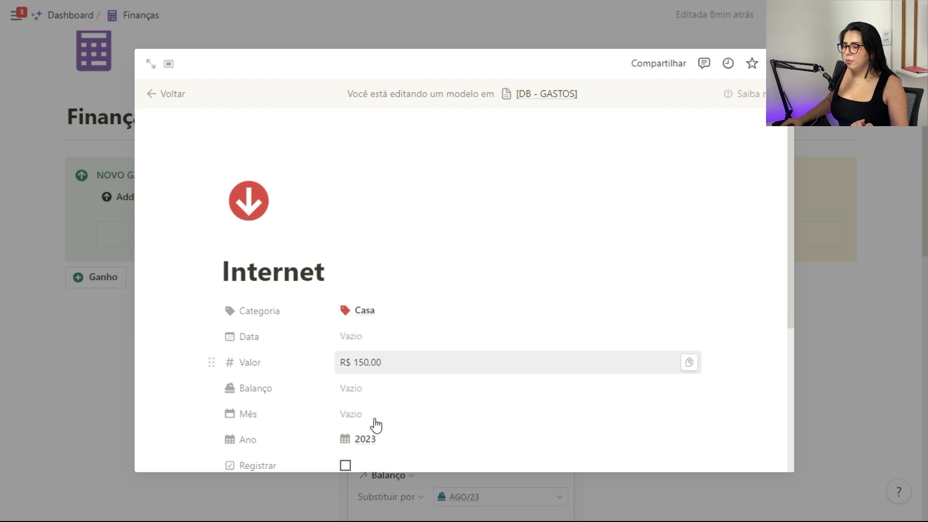
left_click(860, 348)
scroll(518, 278, "down", 4)
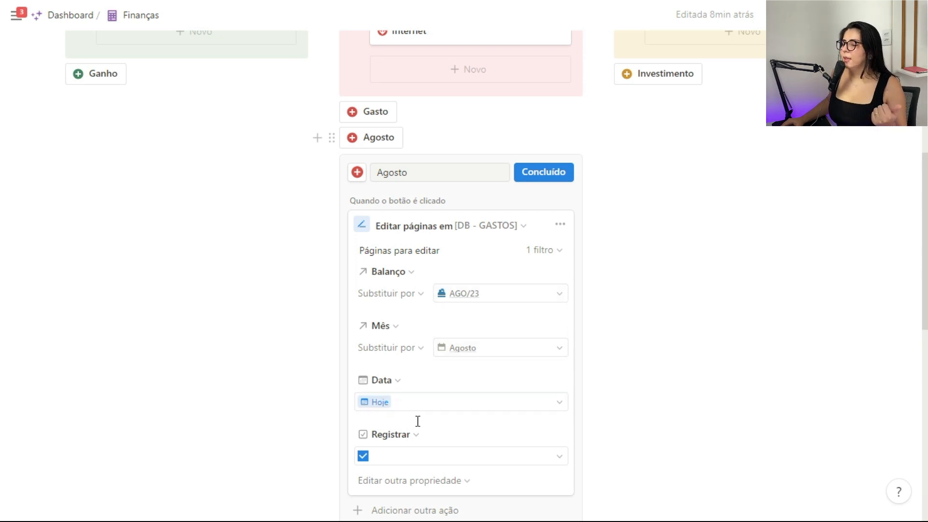
left_click(563, 173)
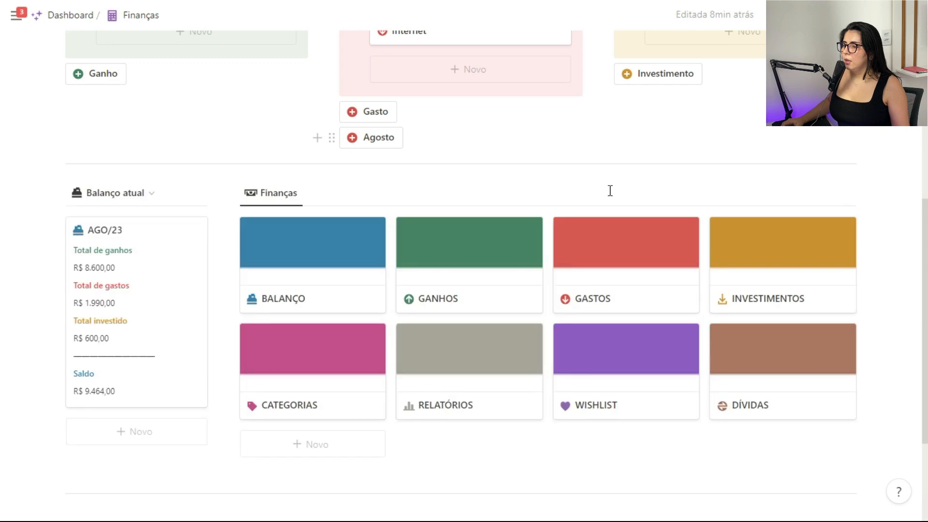
- Clear the Data value of the Internet expense, close it, and run the Agosto button on it
scroll(572, 184, "up", 4)
left_click(497, 242)
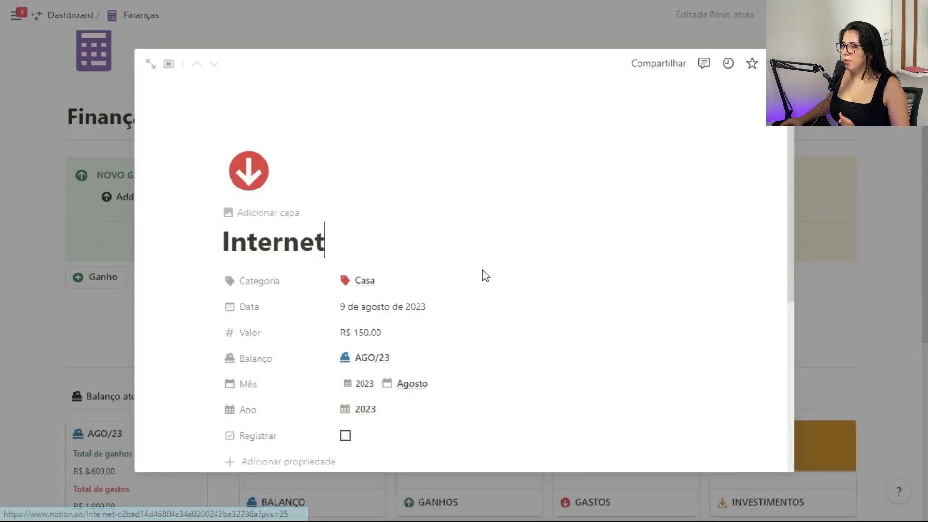
left_click(451, 312)
left_click(425, 478)
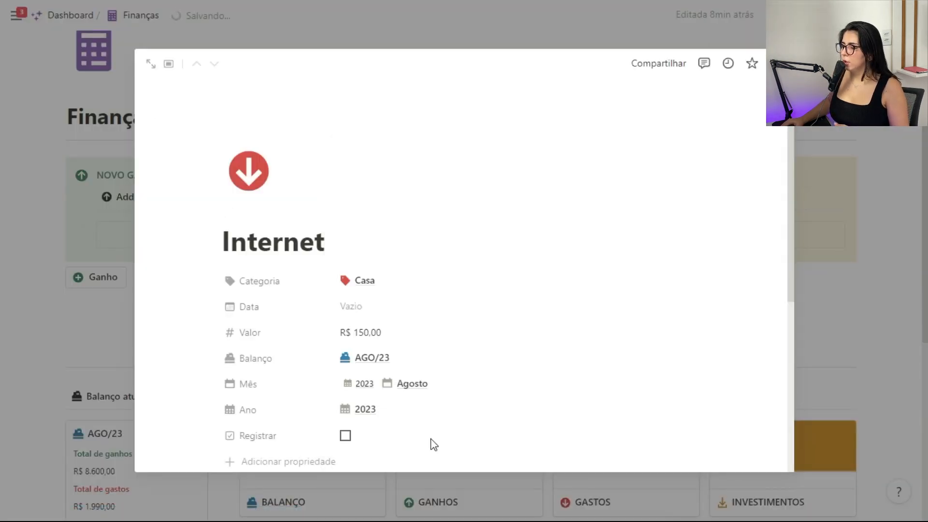
left_click(851, 342)
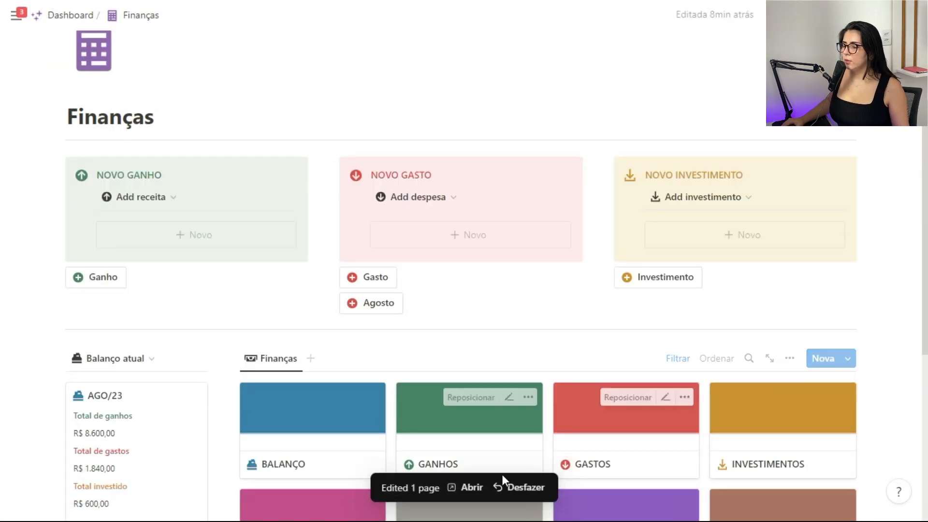
- Open the edited Internet expense to check its Data and Registrar, and return to the Finanças page
left_click(471, 488)
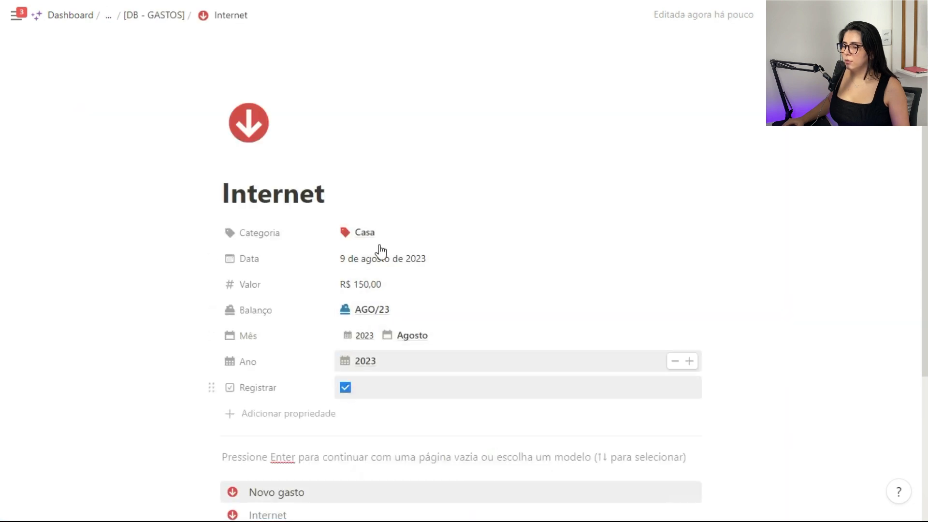
left_click(152, 16)
- Duplicate the Gasto button and make the copy add pages to DB - GASTOS using the Internet template
left_click(408, 438)
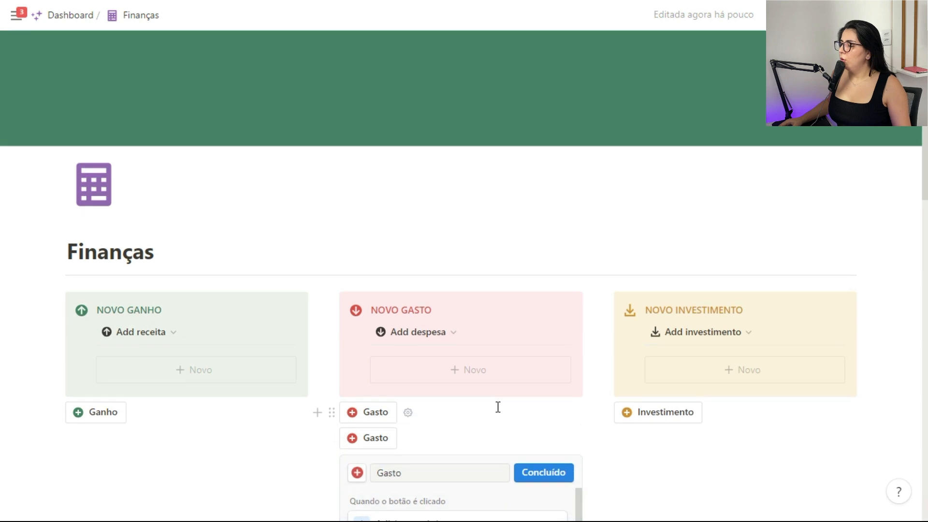
scroll(498, 407, "down", 3)
left_click(517, 409)
left_click(419, 471)
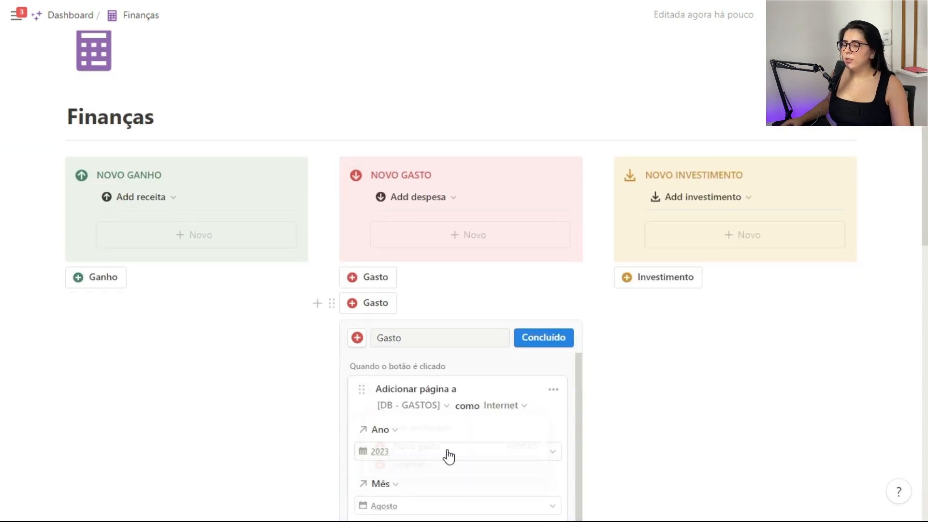
- Delete the duplicated button's action that opens the created page, rename the button Internet, and save it
scroll(449, 456, "down", 6)
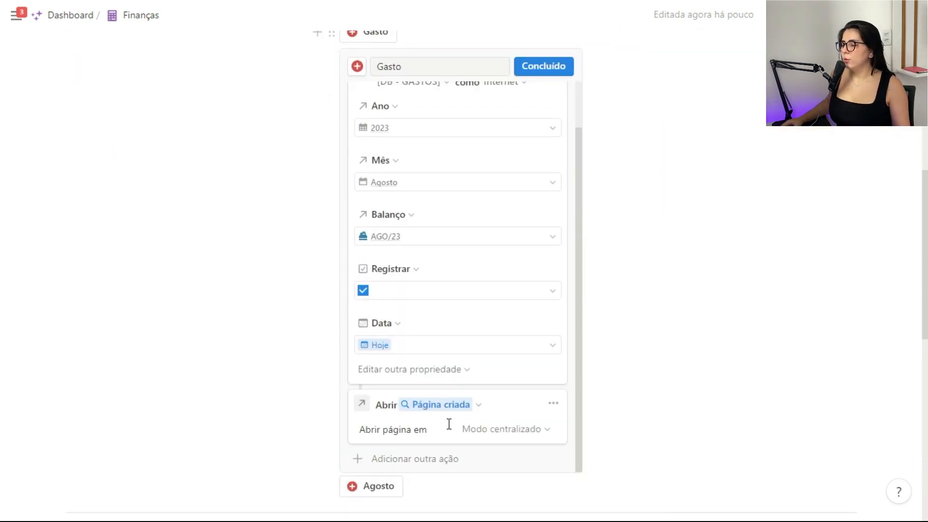
left_click(559, 405)
left_click(551, 382)
scroll(476, 399, "up", 5)
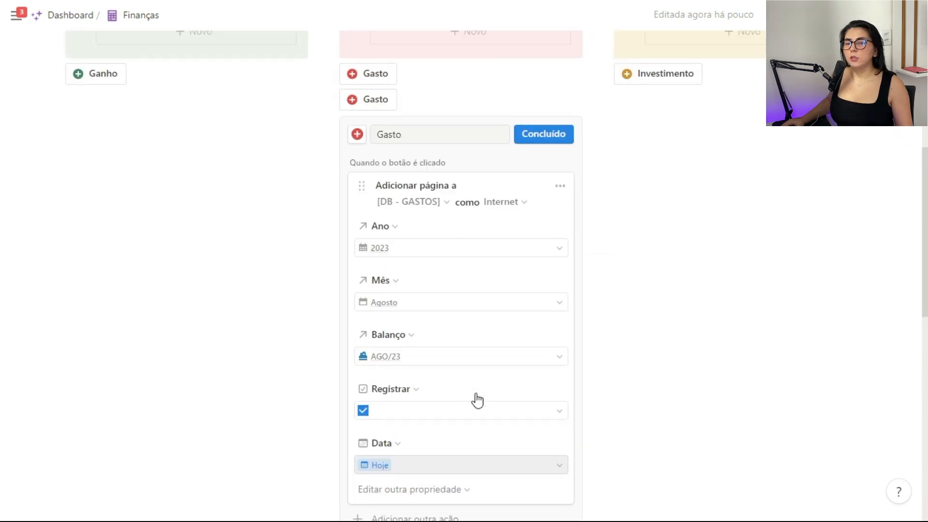
left_click(539, 271)
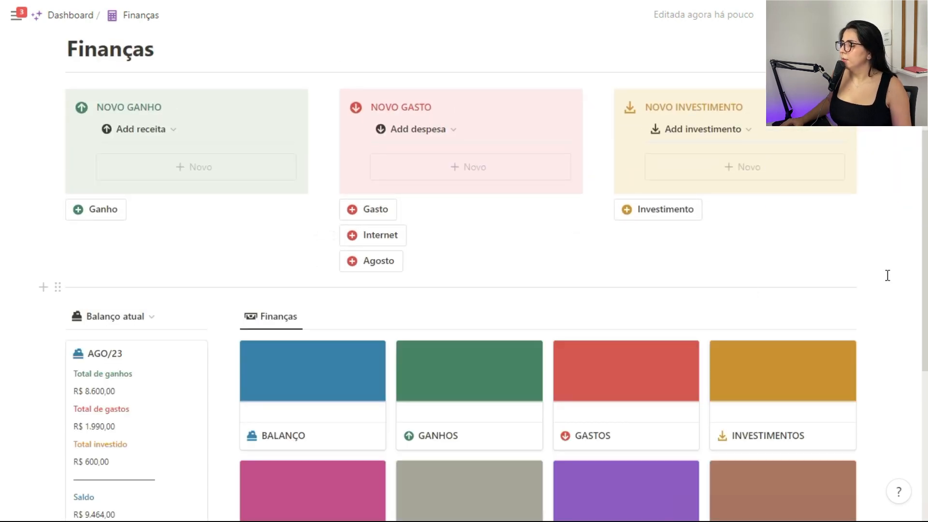